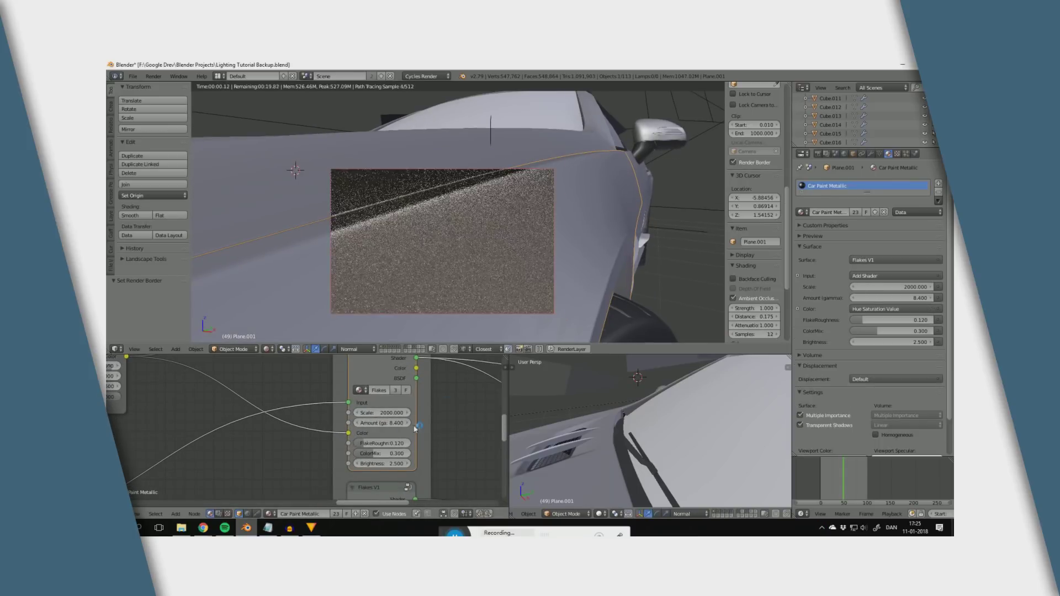
Step: Set the Flakes node group's Amount (gamma) to 8 in the Car Paint Metallic material
scroll(415, 428, "up", 1)
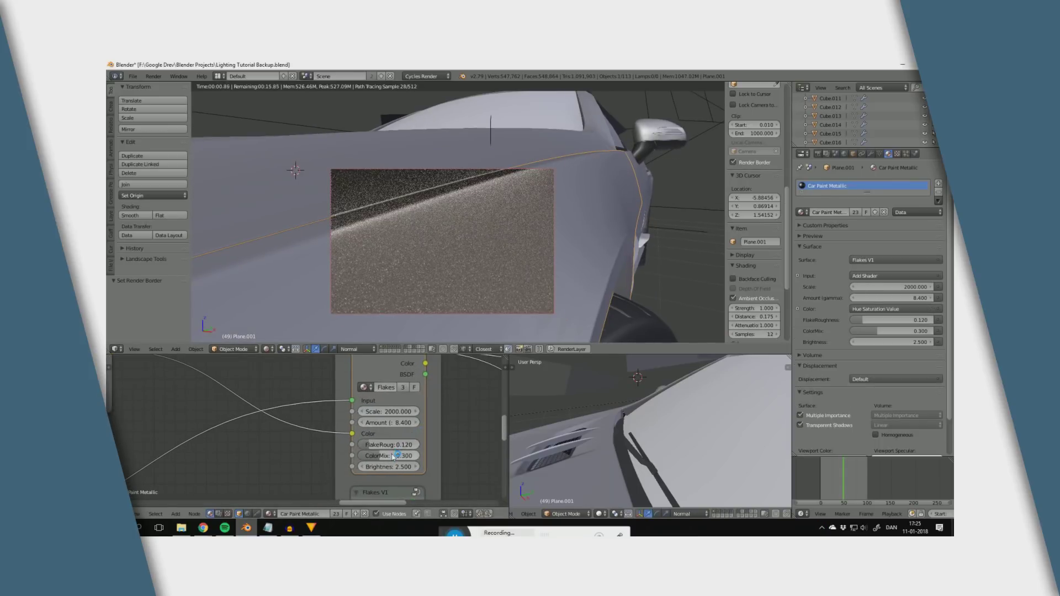
left_click(394, 423)
type("8")
key("Return")
scroll(421, 434, "down", 1)
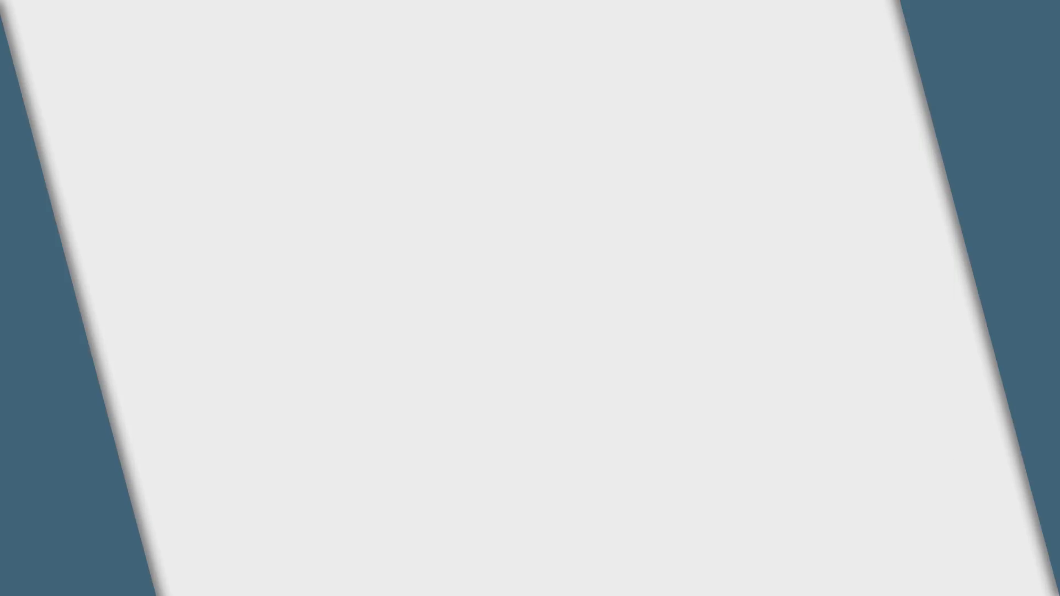
Step: Reposition the camera view of the car and turn off its rendered preview
middle_click(543, 187)
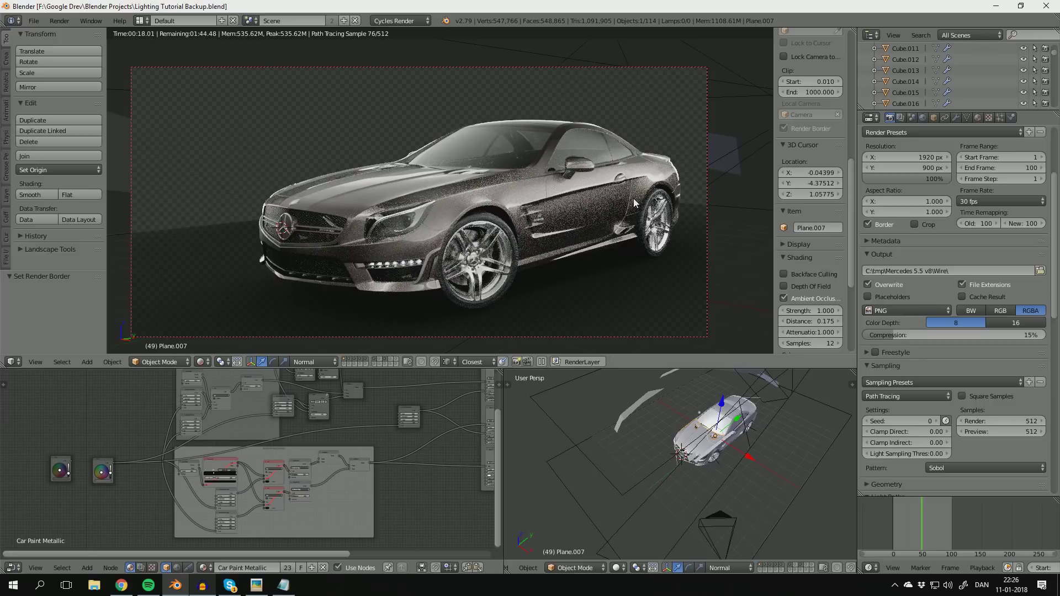
middle_click_drag(519, 220, 543, 221, "shift")
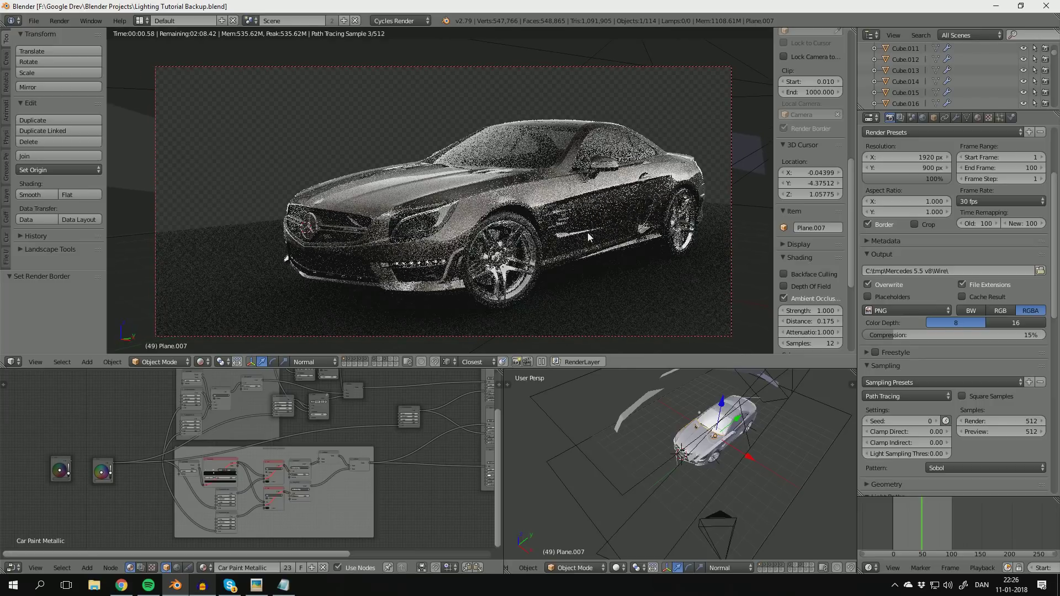
key("shift+z")
Step: Switch to Chrome and examine the highlights and reflections along the side of the 2013 Mercedes-Benz CLS 63 AMG studio photo
left_click(120, 585)
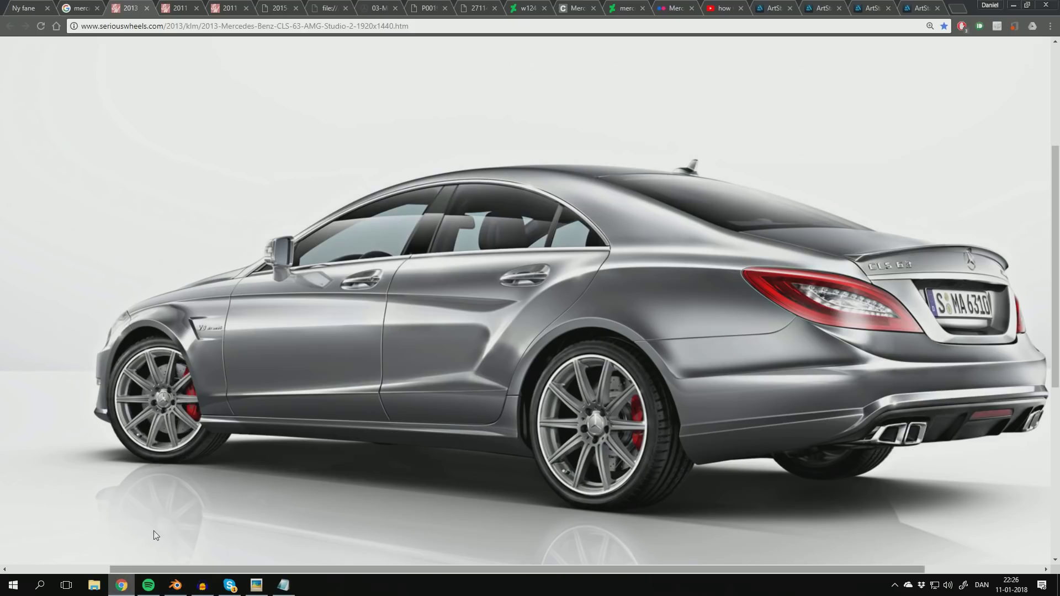
scroll(239, 320, "right", 1)
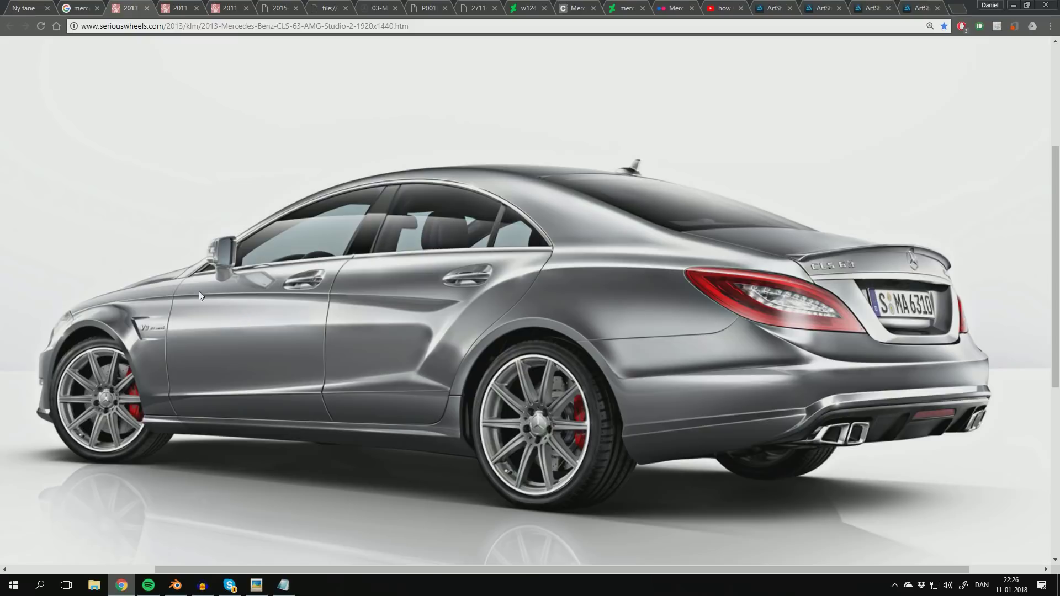
scroll(200, 324, "left", 1)
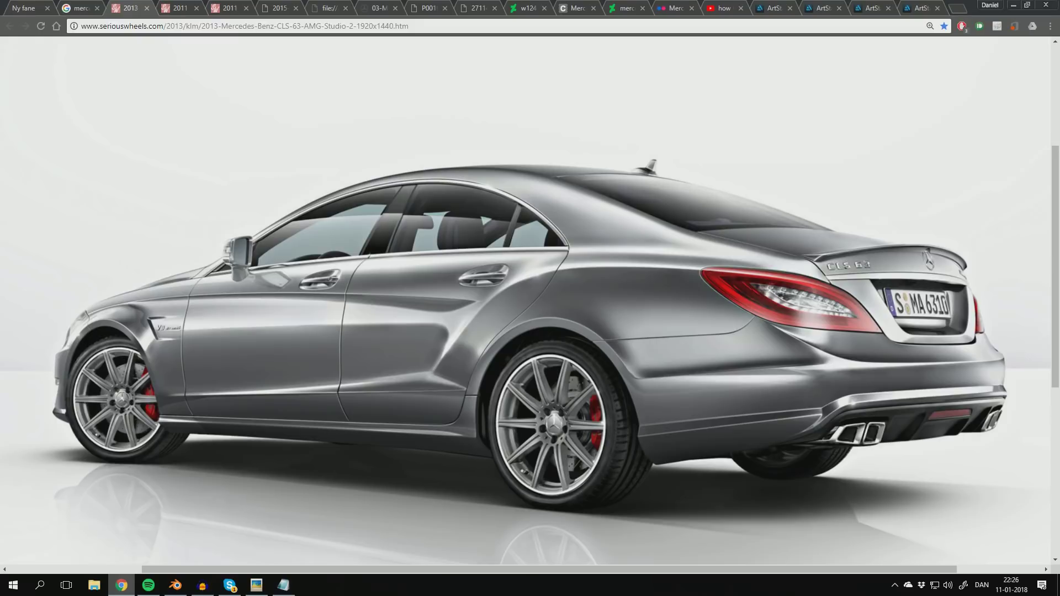
scroll(459, 409, "down", 1)
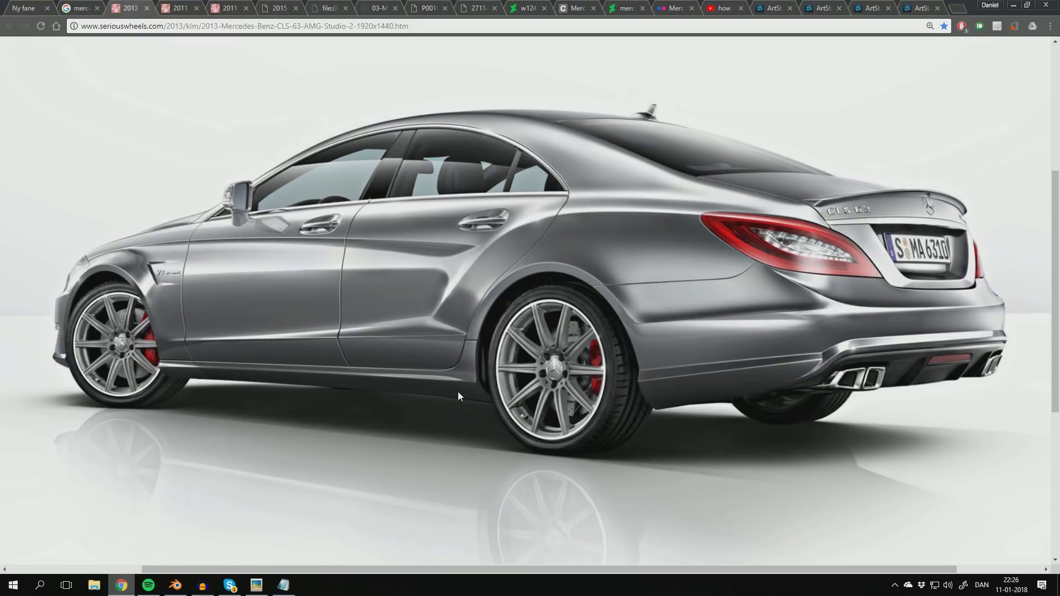
scroll(459, 393, "up", 1)
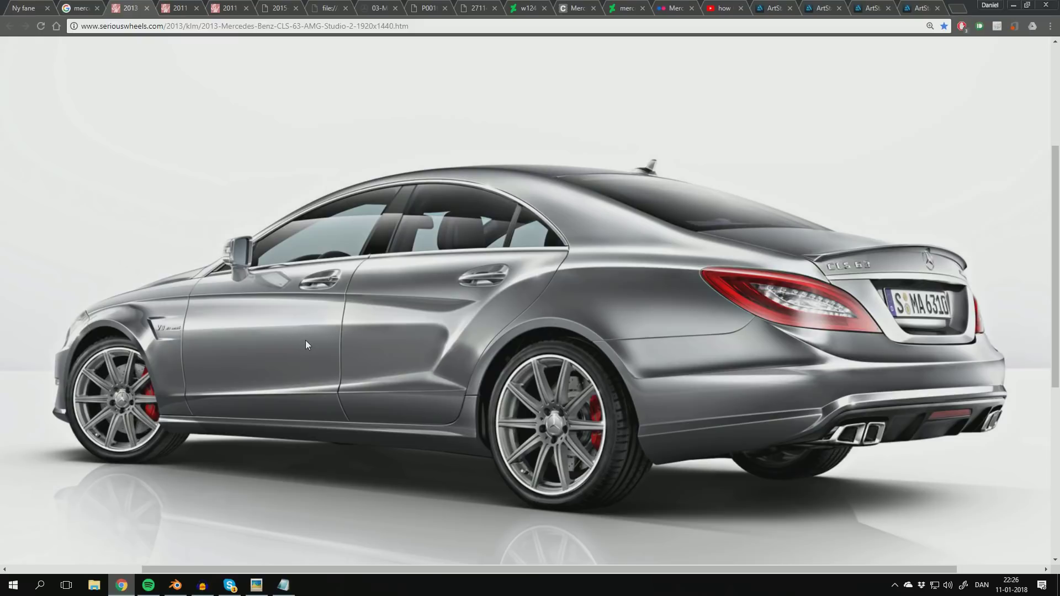
scroll(306, 340, "up", 2, "ctrl")
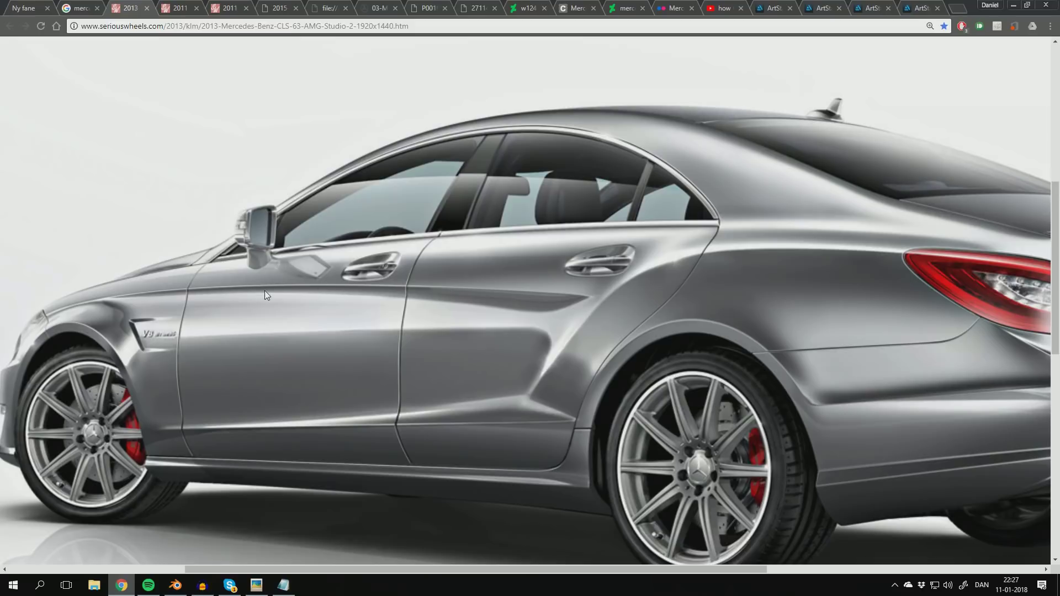
scroll(265, 292, "right", 4)
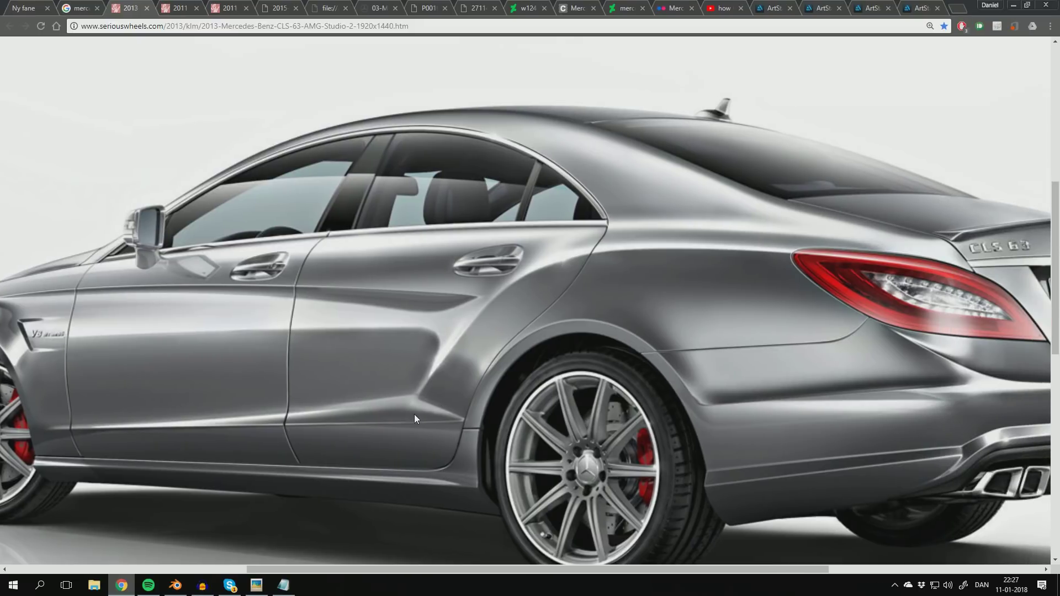
scroll(414, 414, "right", 1)
scroll(432, 388, "down", 3, "ctrl")
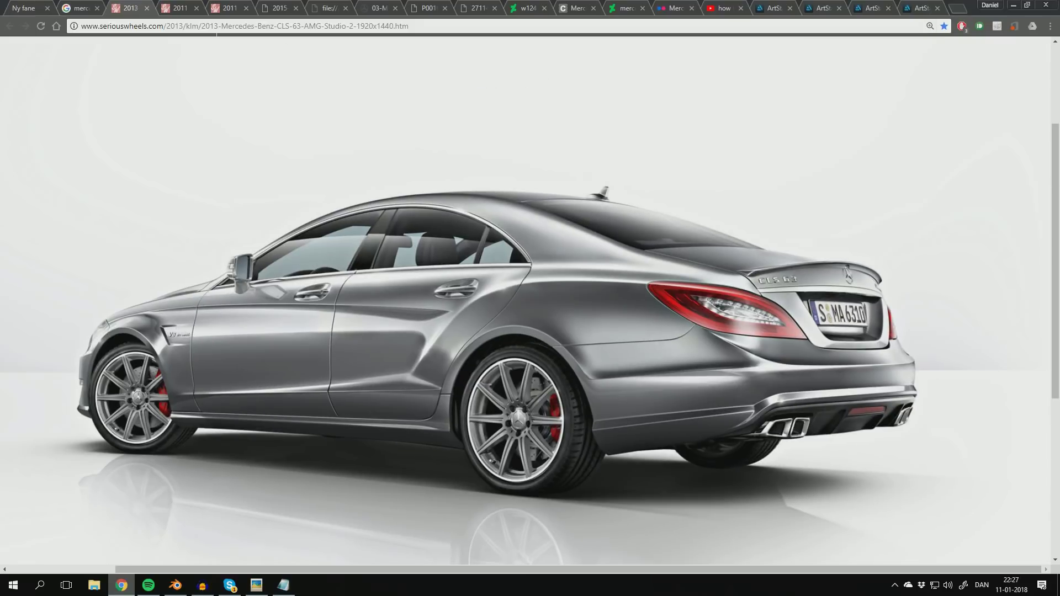
Step: Open the 2011 Mercedes-Benz CL-Class Studio Front photo and examine the rim lighting on the black car up close
left_click(180, 7)
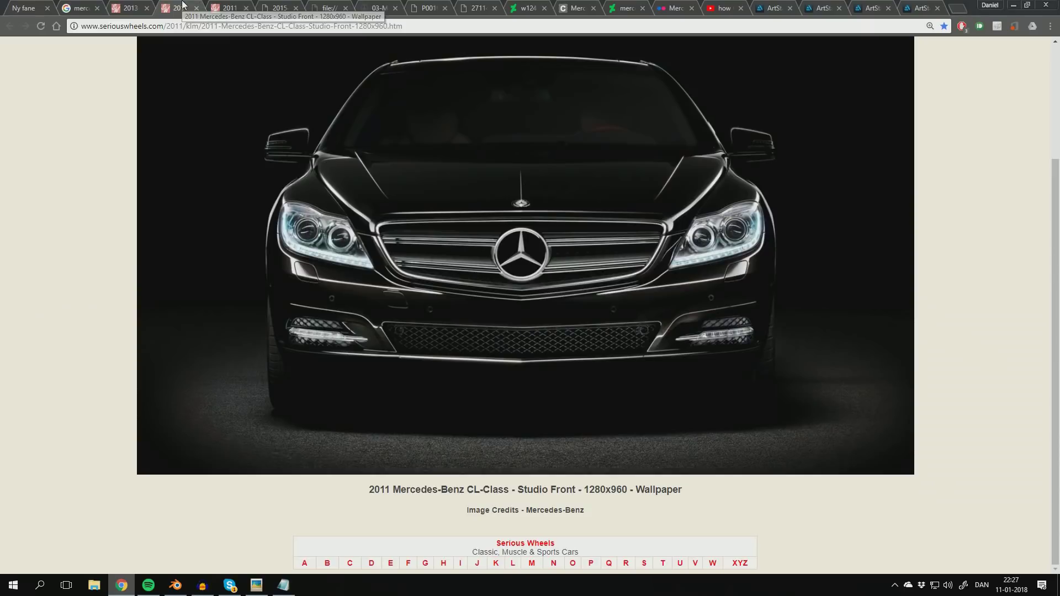
scroll(463, 230, "up", 1)
scroll(461, 237, "up", 3, "ctrl")
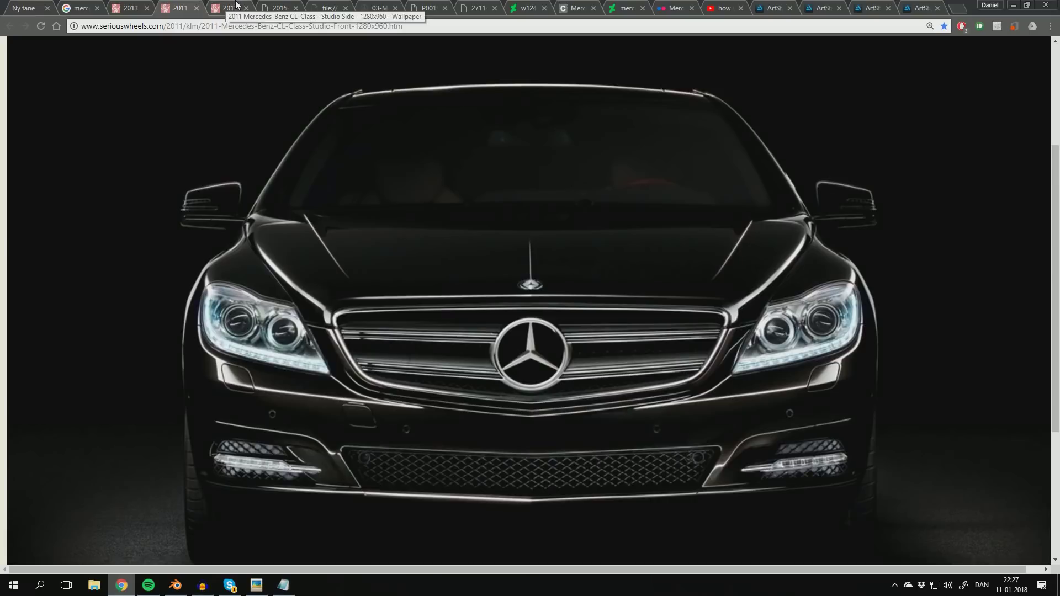
Step: Open the 2011 CL-Class Studio Side photo and examine the thin highlights along the fender, shoulder line, door and rear arch
left_click(236, 5)
scroll(381, 265, "down", 1)
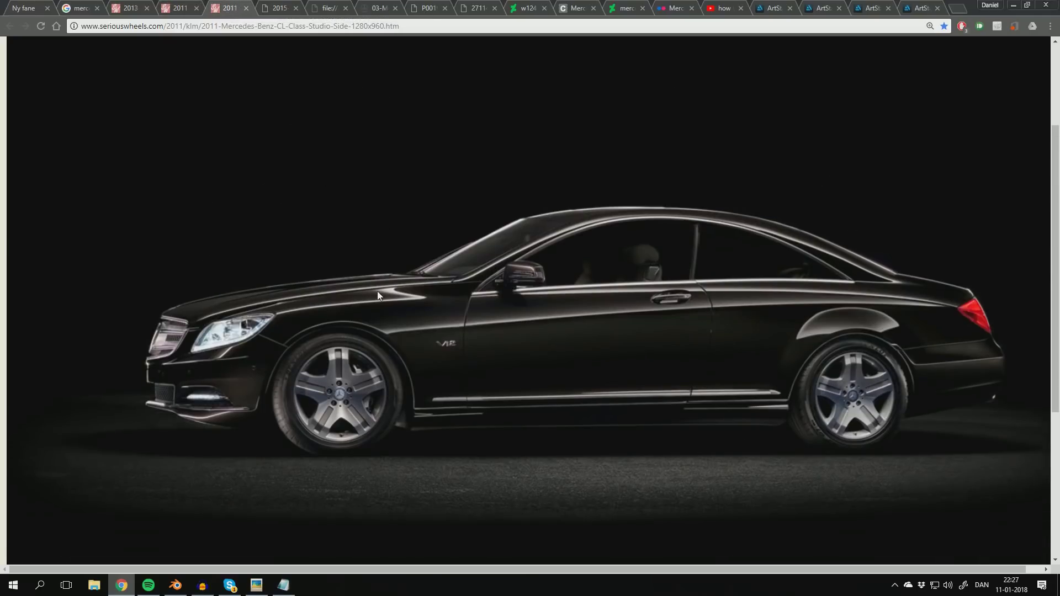
scroll(436, 358, "up", 5, "ctrl")
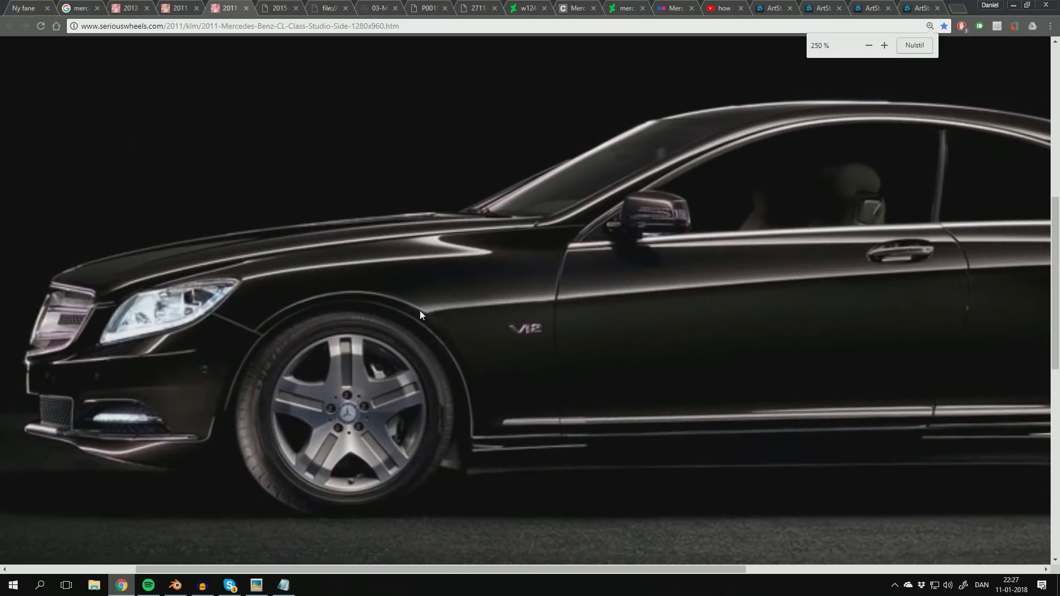
scroll(420, 314, "right", 2)
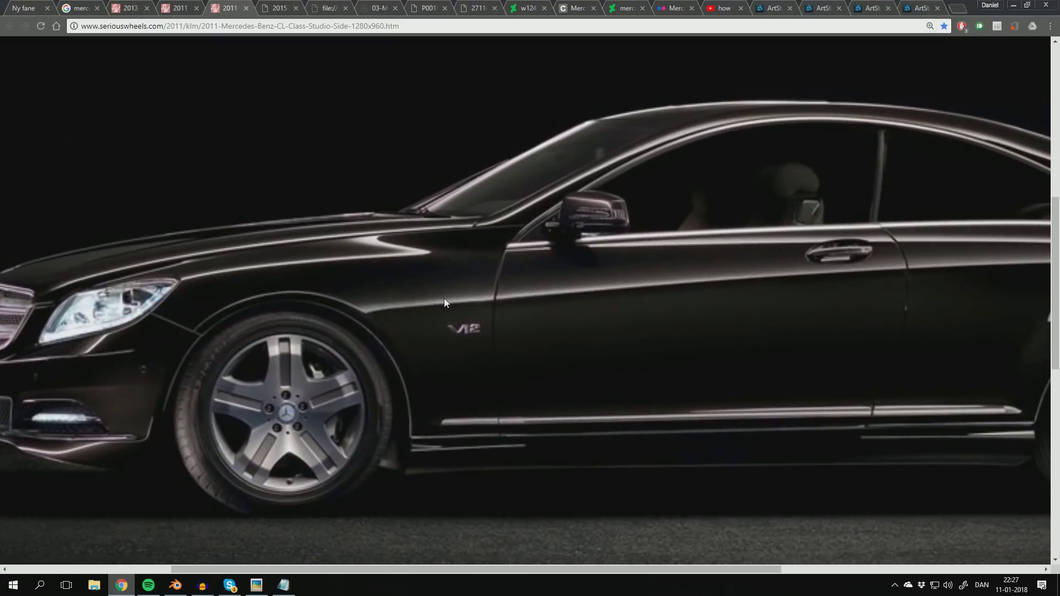
scroll(269, 280, "right", 3)
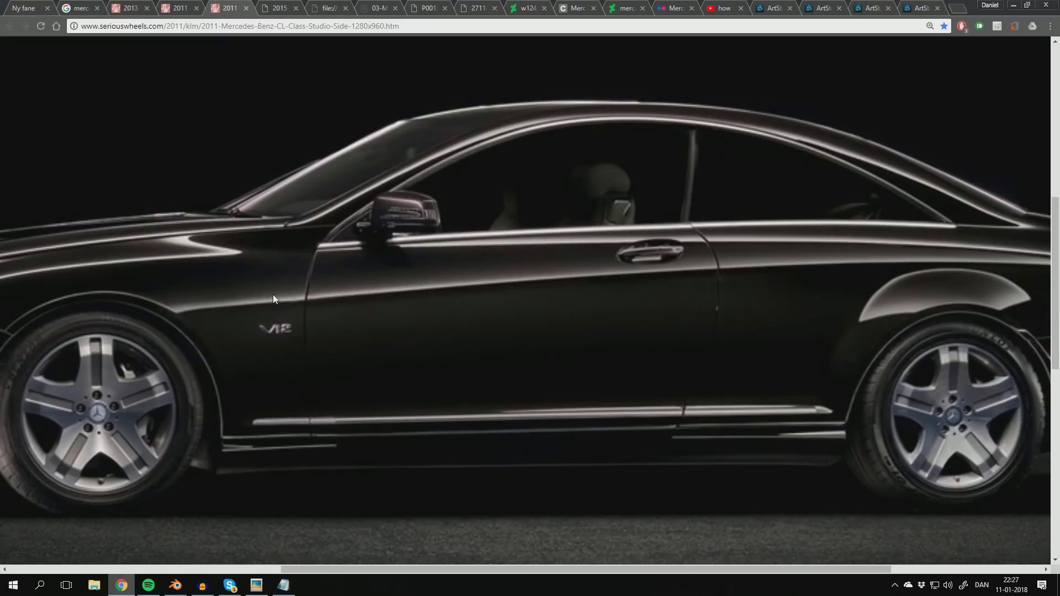
scroll(273, 294, "down", 1, "ctrl")
scroll(293, 291, "up", 1)
scroll(299, 296, "down", 2, "ctrl")
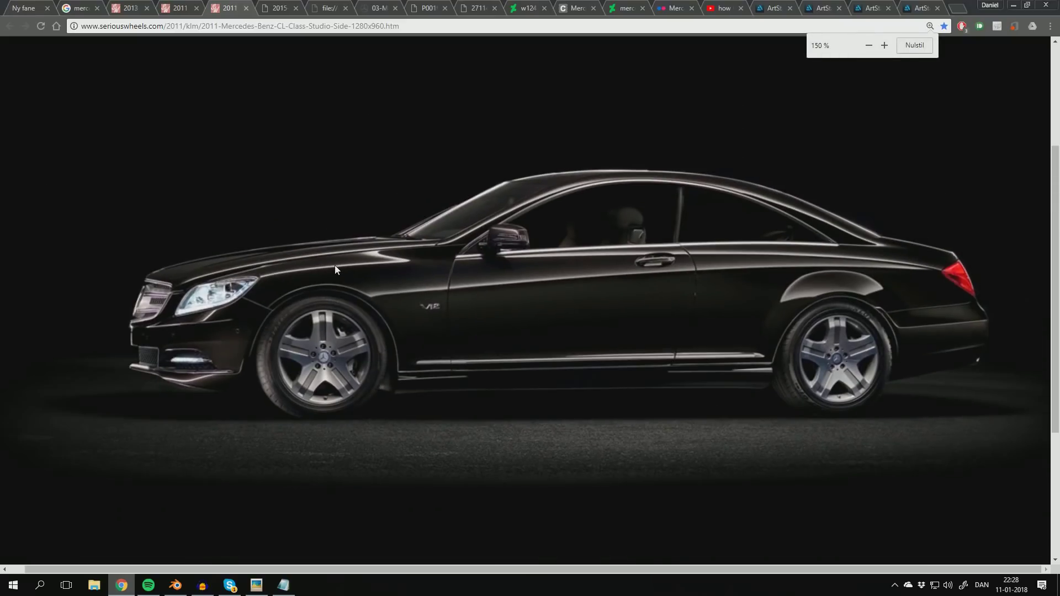
Step: Compare the lighting in the 2015 S-Class Coupe photo, the silver Carlsbad design-center photo and the dark AMG coupe photo
left_click(373, 7)
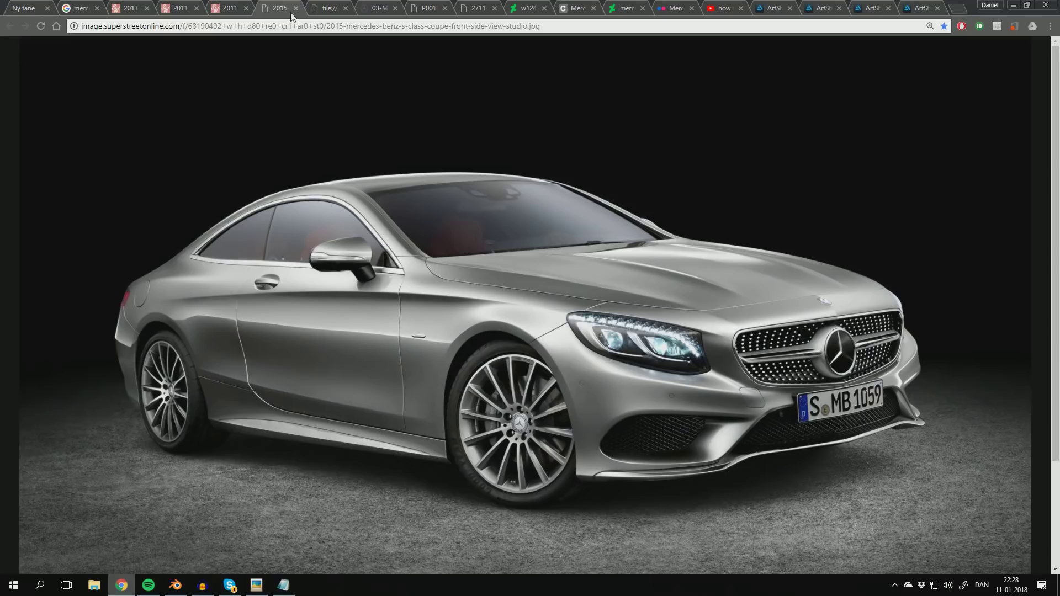
left_click(291, 6)
left_click(378, 7)
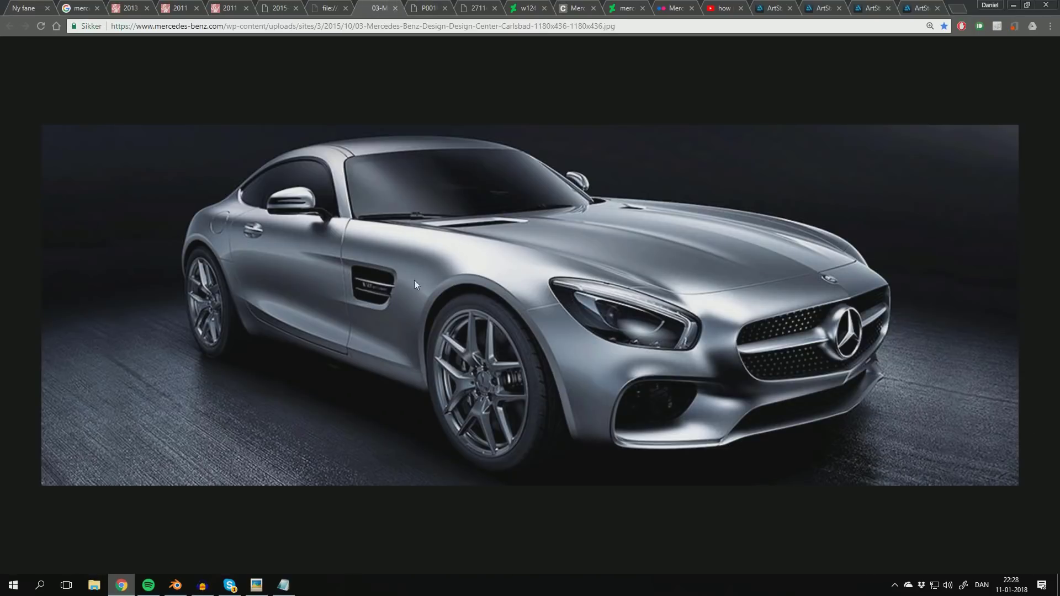
left_click(429, 7)
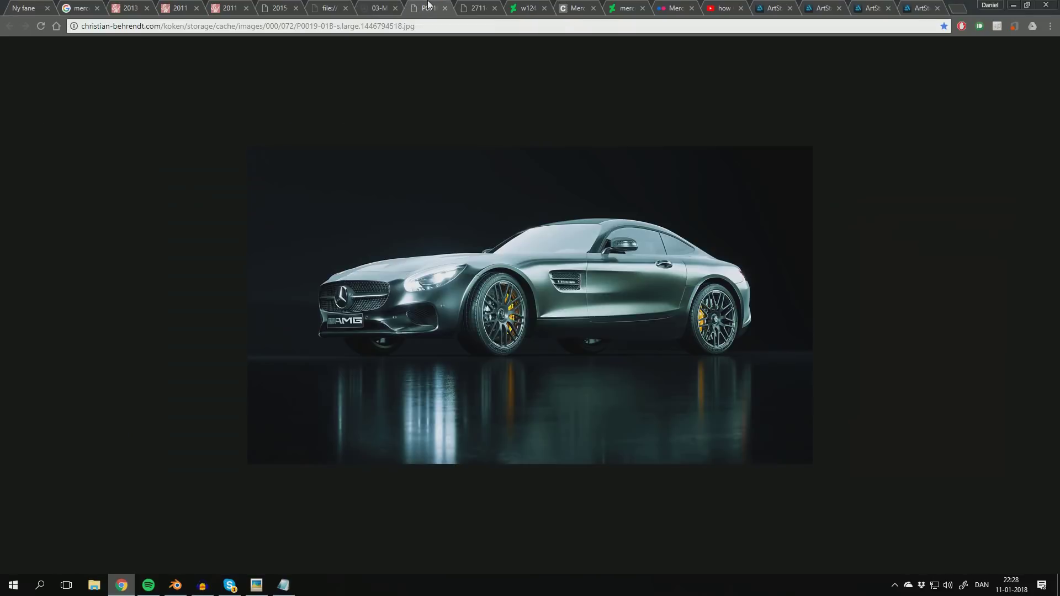
left_click(381, 7)
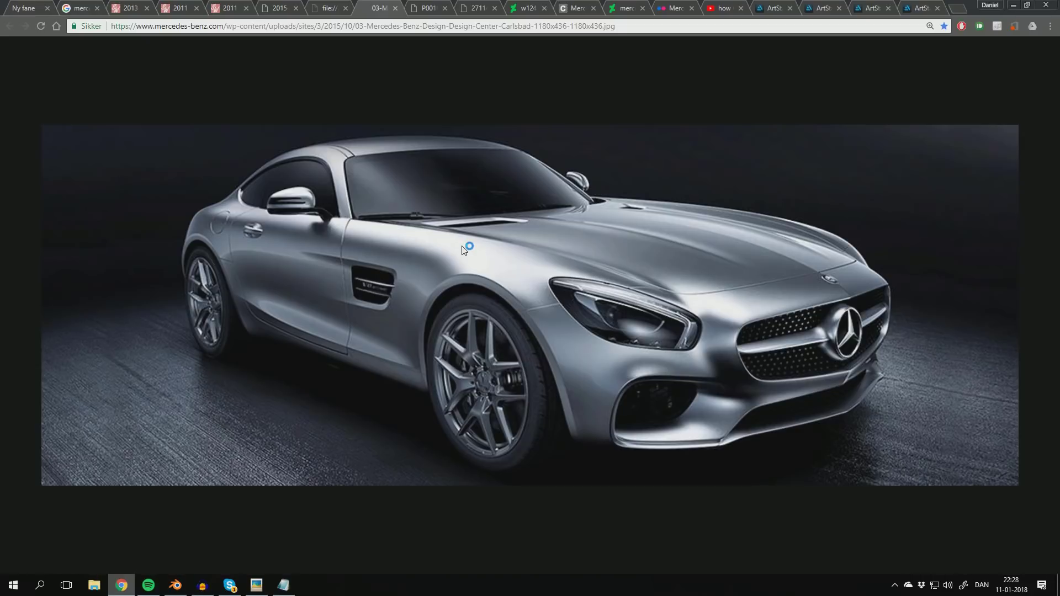
left_click(530, 8)
left_click(445, 8)
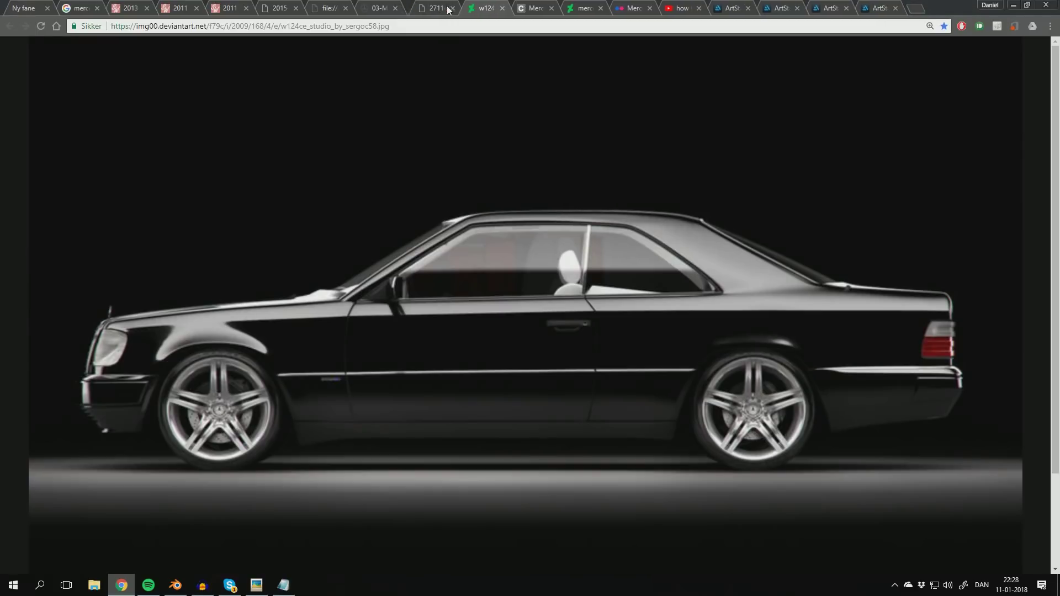
key("ctrl+shift+t")
Step: Open the 2017 Mercedes-AMG E 63 rear photo and examine the reflections on its body panels up close
left_click(465, 9)
scroll(554, 310, "down", 1)
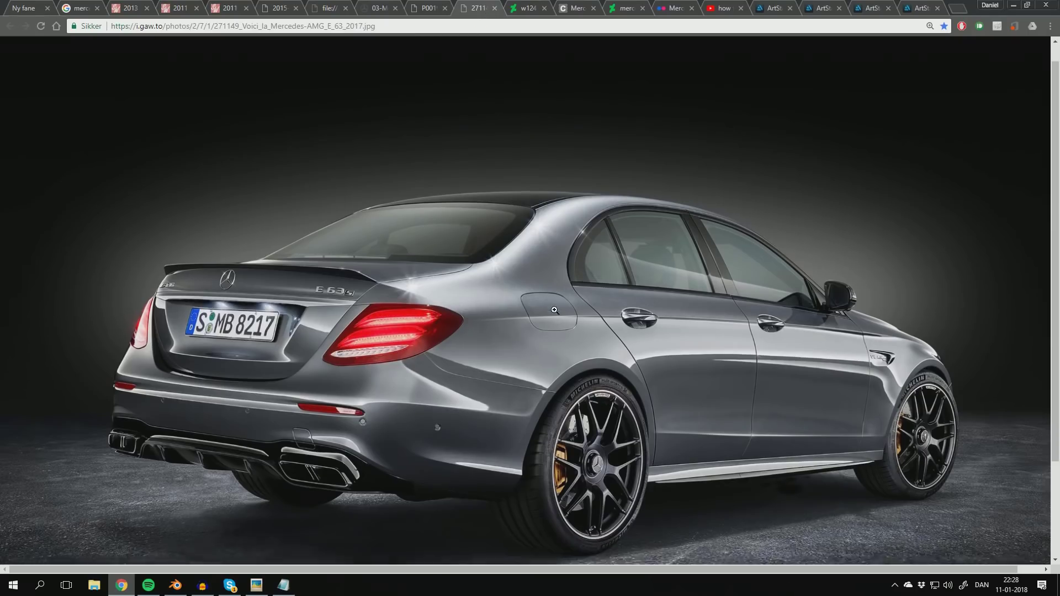
scroll(554, 310, "up", 3, "ctrl")
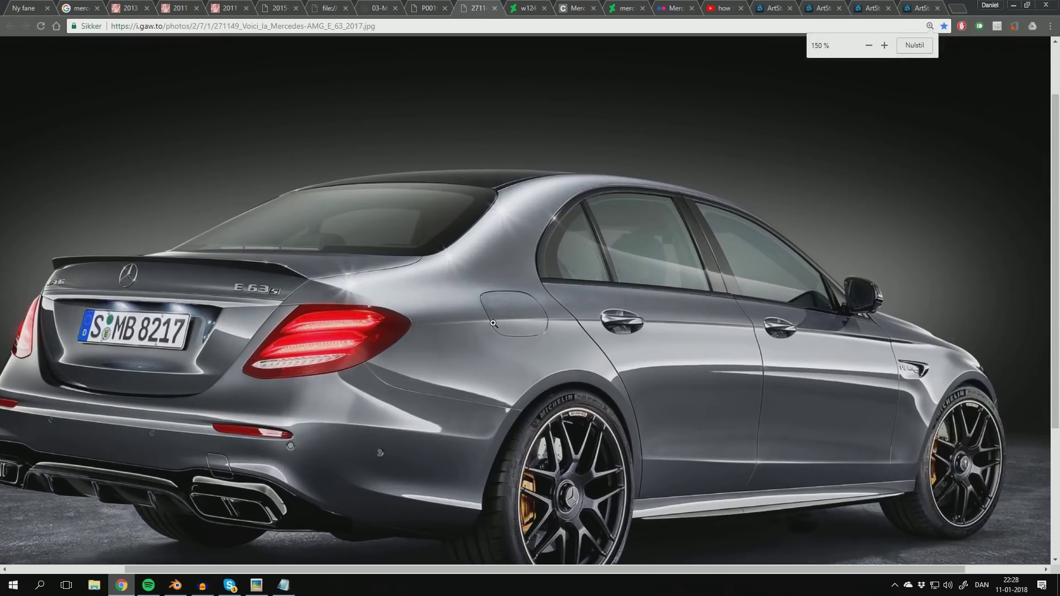
scroll(493, 323, "down", 1)
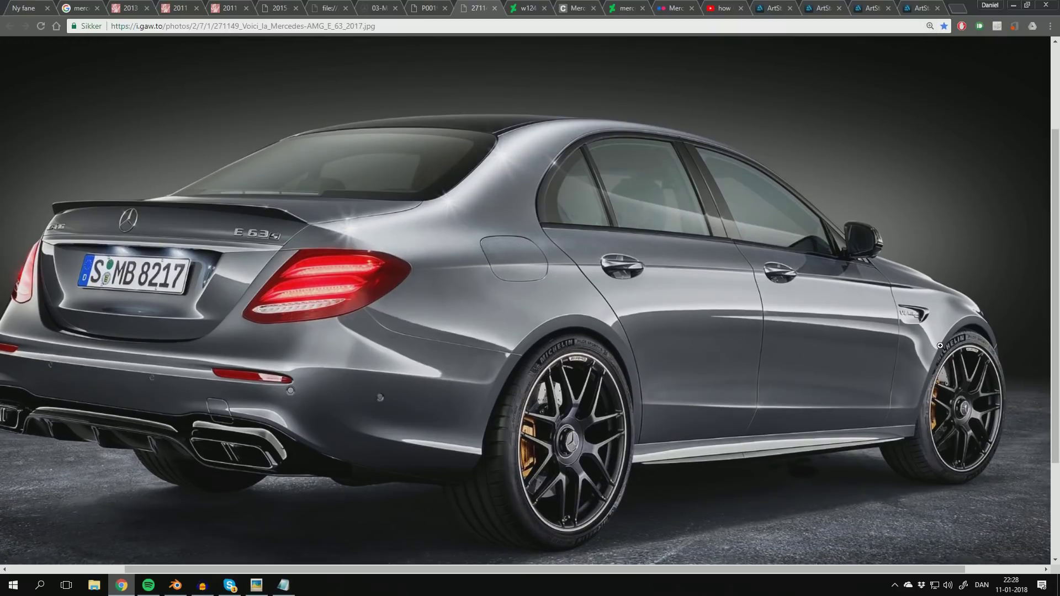
scroll(477, 407, "down", 2, "ctrl")
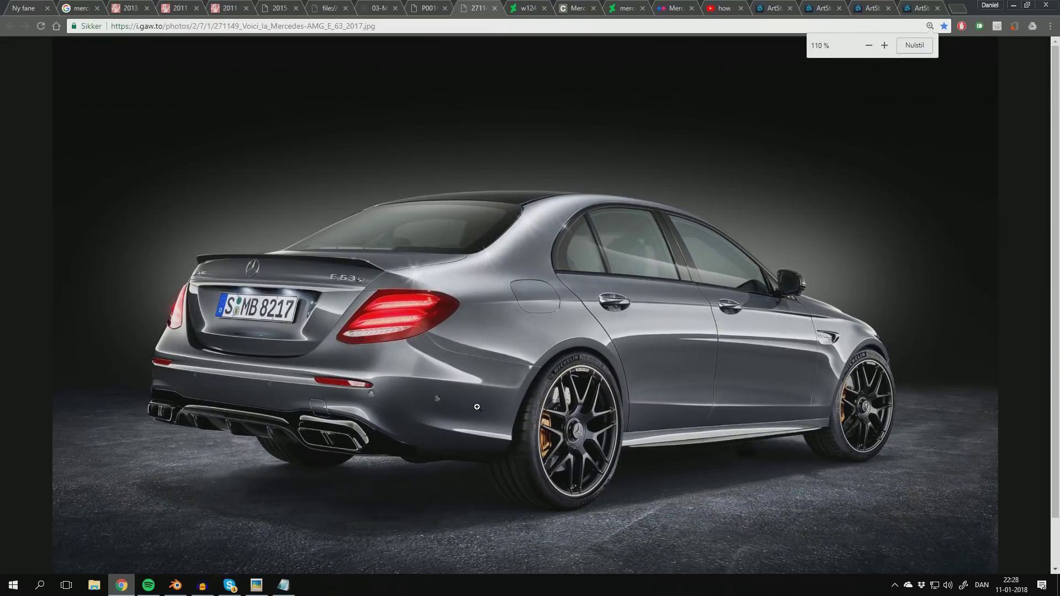
Step: Examine the highlights on the black W124 coupe side photo up close, and open another Mercedes reference page
key("ctrl+Tab")
scroll(516, 338, "up", 2, "ctrl")
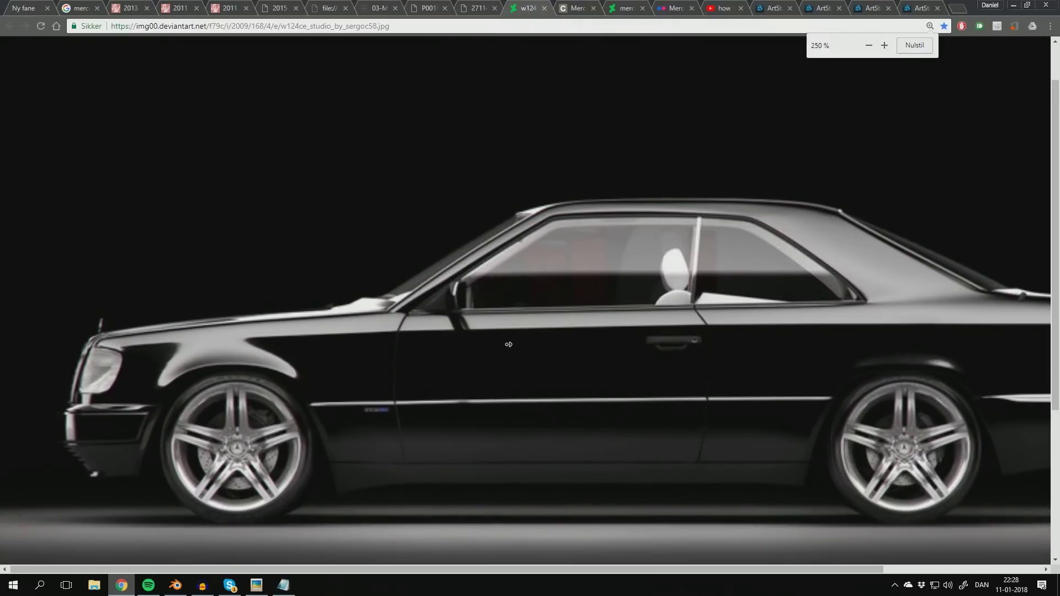
scroll(508, 344, "down", 2, "ctrl")
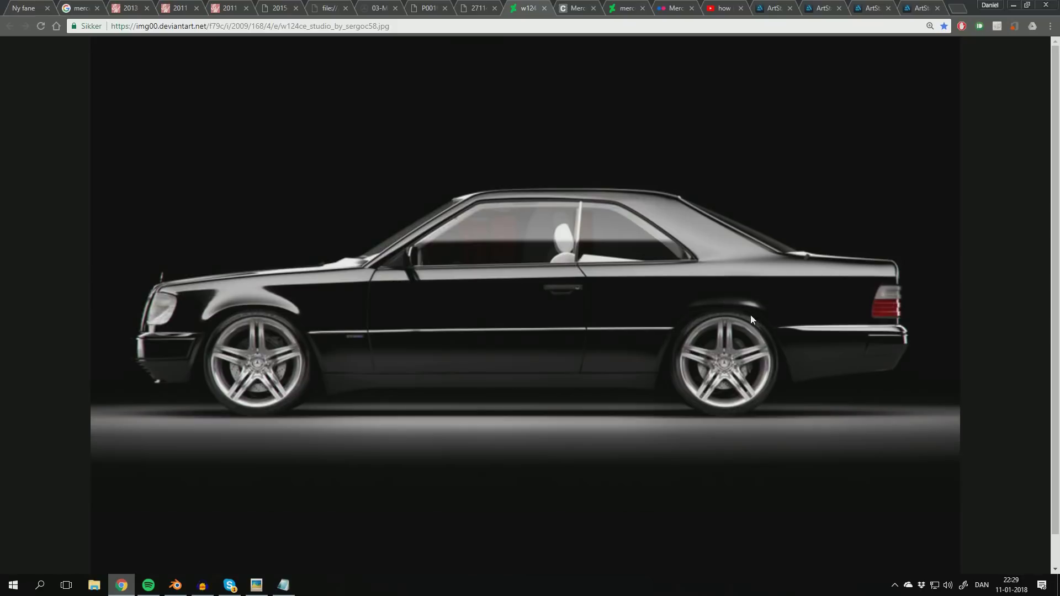
left_click(676, 9)
scroll(789, 277, "up", 2, "ctrl")
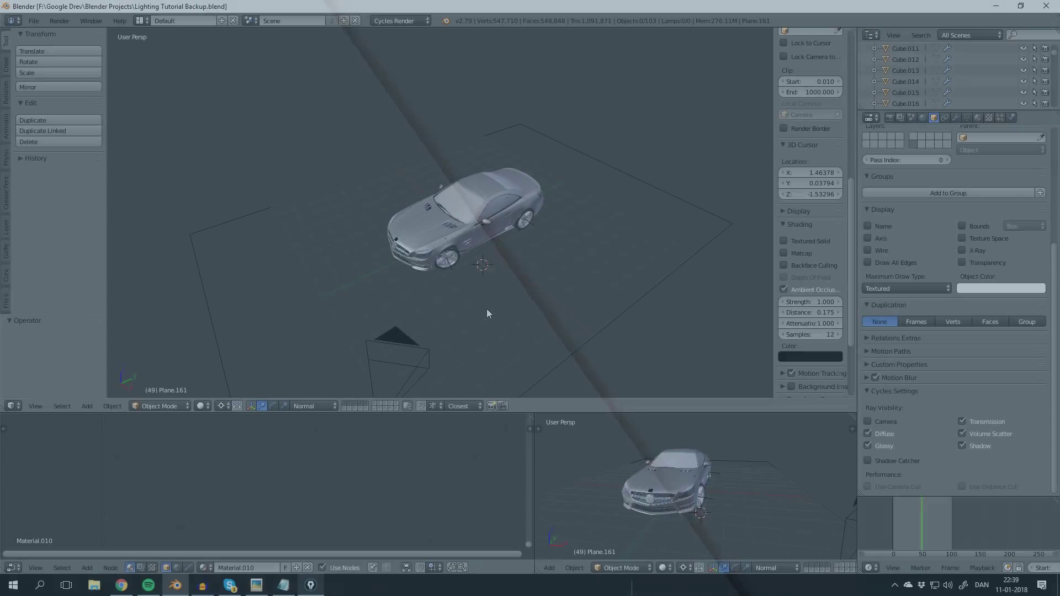
Step: View the car through the scene camera with the whole frame visible
key("g")
scroll(564, 246, "up", 2)
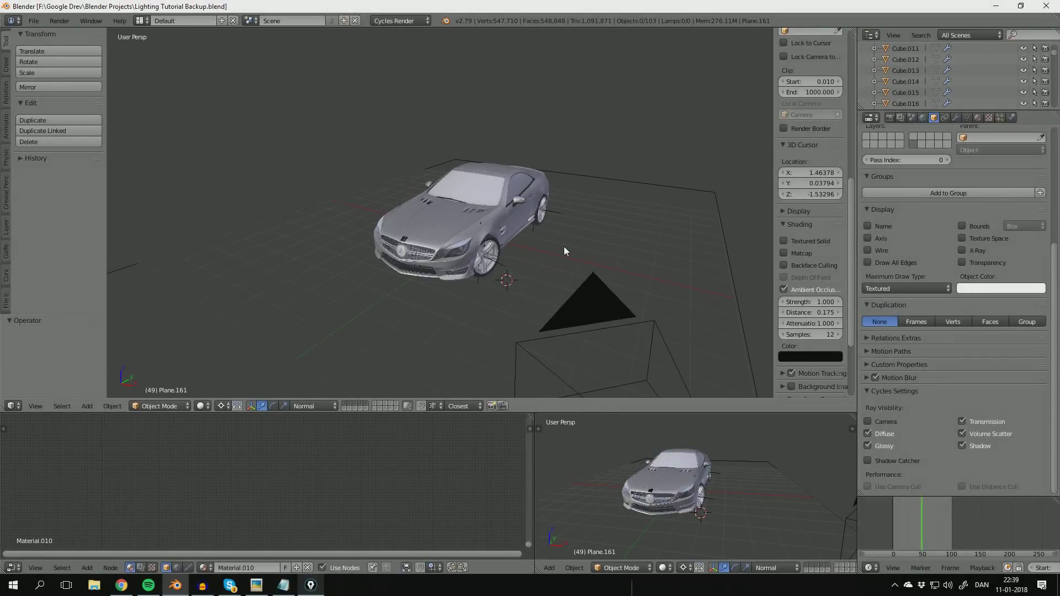
middle_click_drag(564, 246, 488, 261)
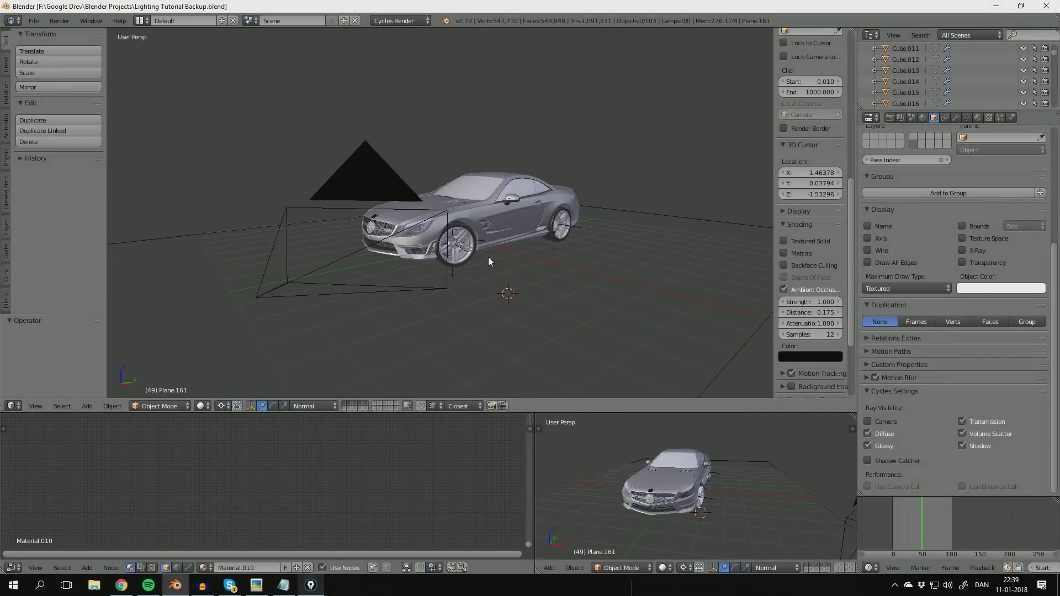
key("KP_0")
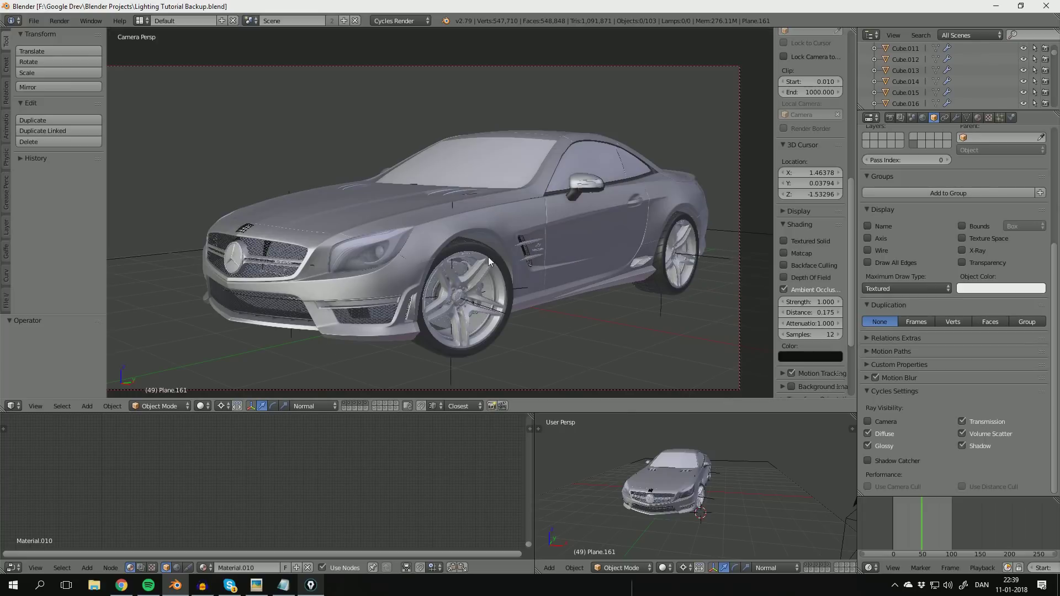
scroll(484, 259, "down", 1)
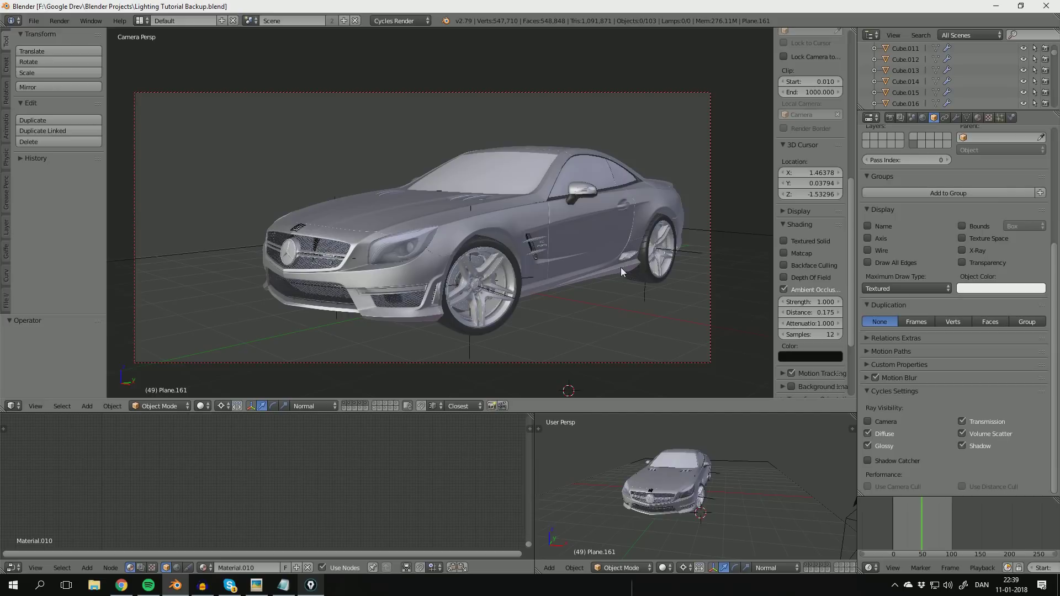
Step: Save over Lighting Tutorial Backup.blend and view the car from an elevated front angle
scroll(620, 267, "up", 2)
scroll(595, 271, "down", 2)
middle_click_drag(426, 246, 499, 270)
key("KP_0")
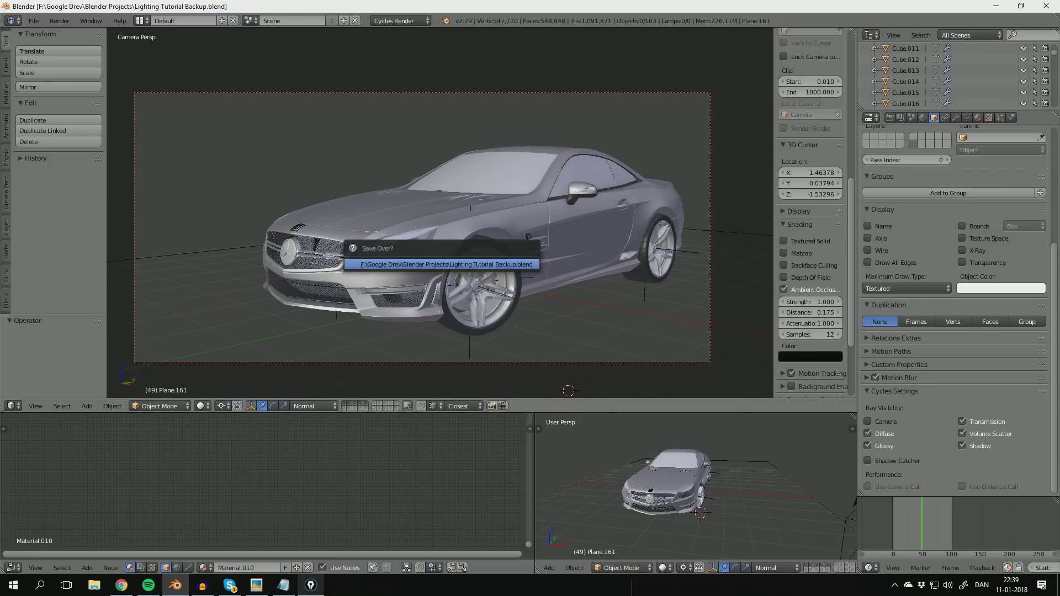
key("KP_0")
middle_click_drag(484, 174, 521, 249)
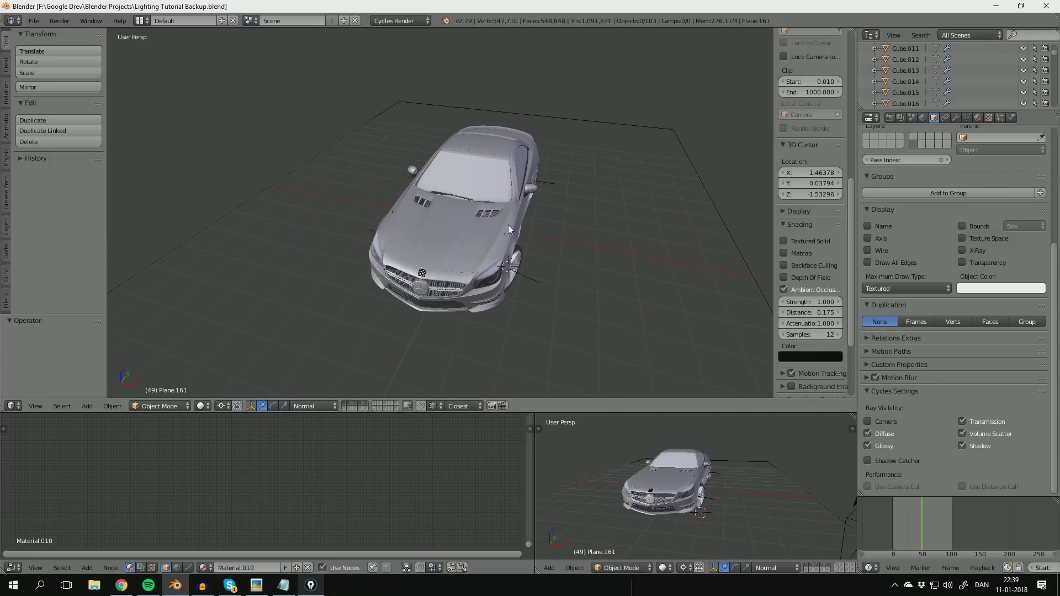
Step: Toggle the visibility of the extra scene layers on and off, leaving only the car's layers showing, and save the project
left_click(378, 404, "shift")
left_click(378, 404, "shift")
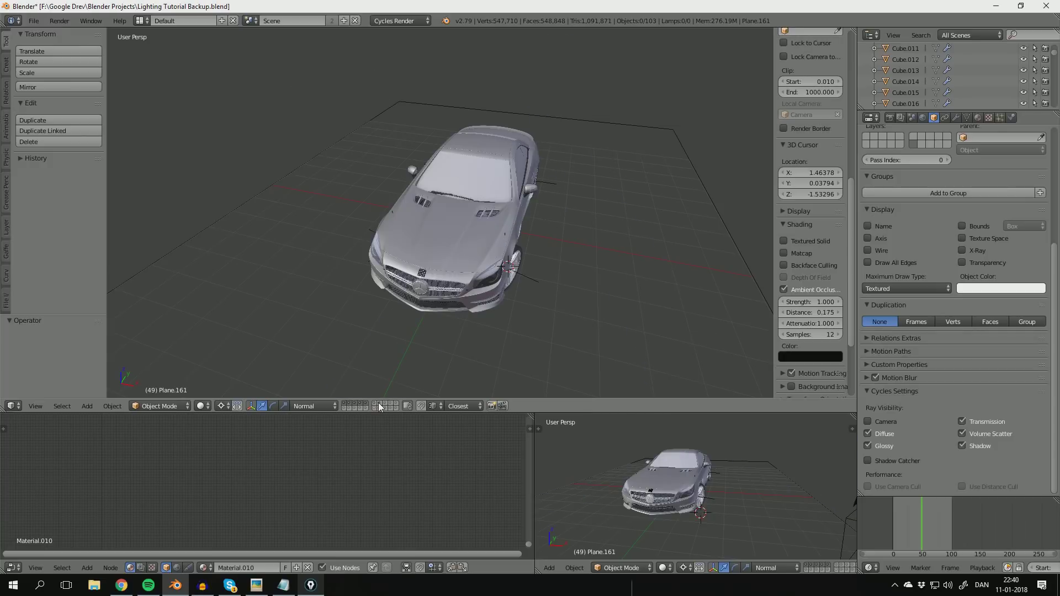
left_click(378, 404, "shift")
left_click(389, 404, "shift")
left_click(389, 403, "shift")
left_click(380, 403, "shift")
key("ctrl+s")
Step: Show the car through the scene camera in the small viewport, adjust that viewport's width and enlarge the camera frame
key("KP_0")
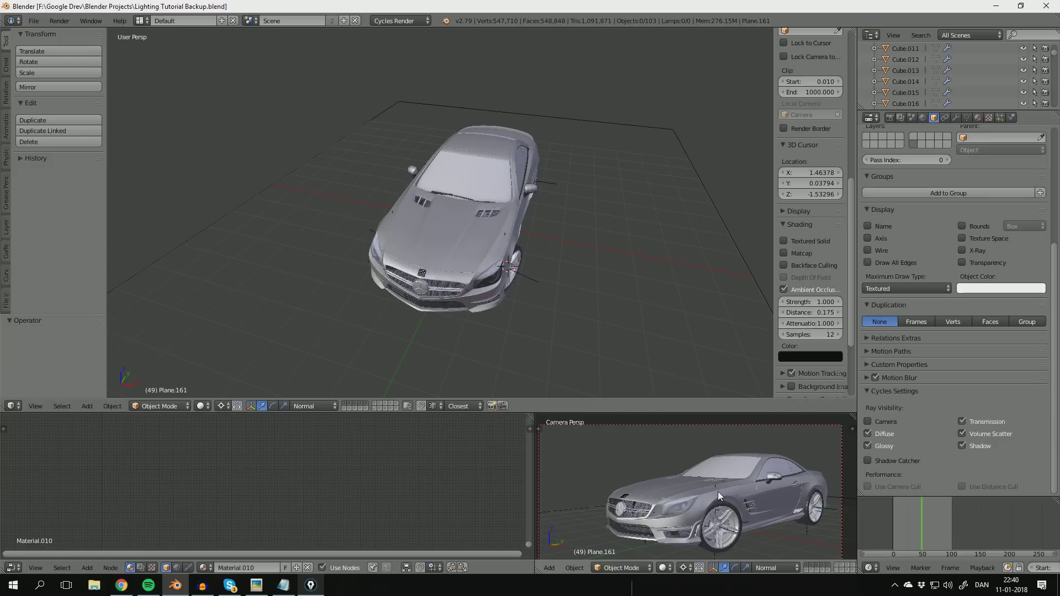
middle_click_drag(714, 503, 721, 493, "shift")
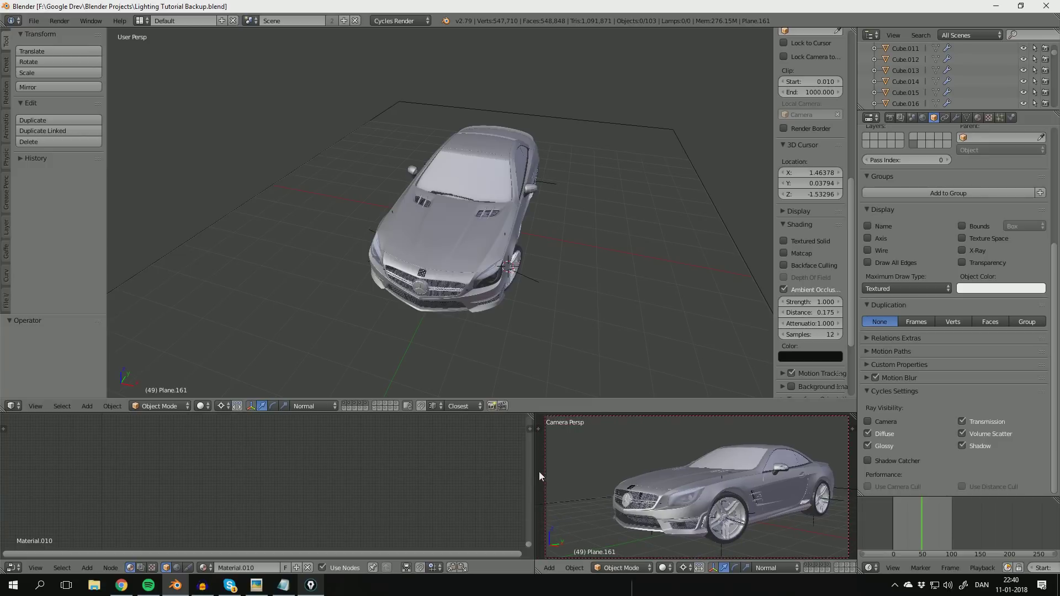
left_click_drag(533, 472, 542, 472)
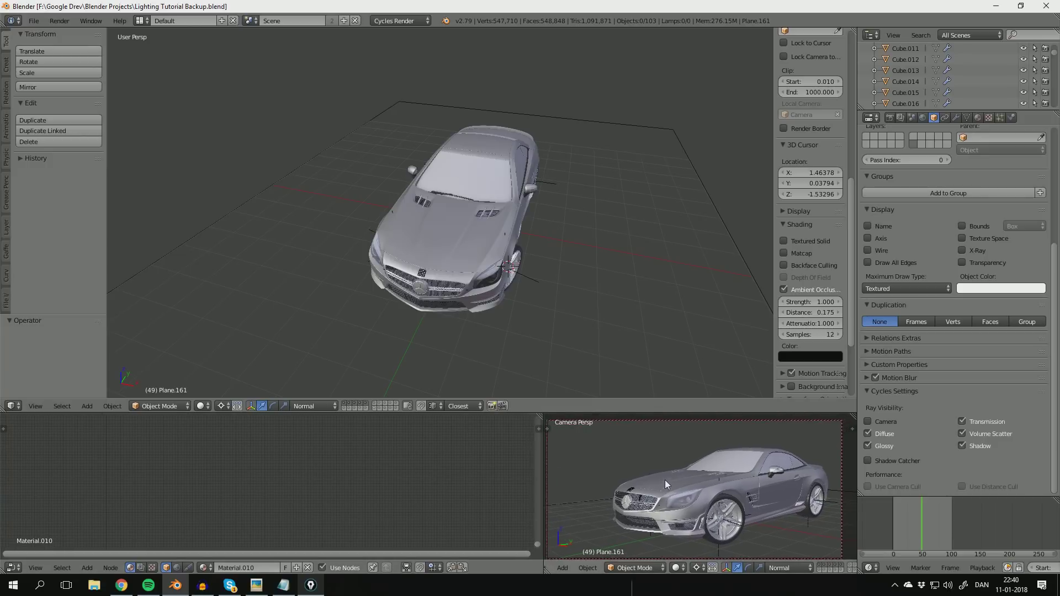
scroll(664, 479, "up", 4)
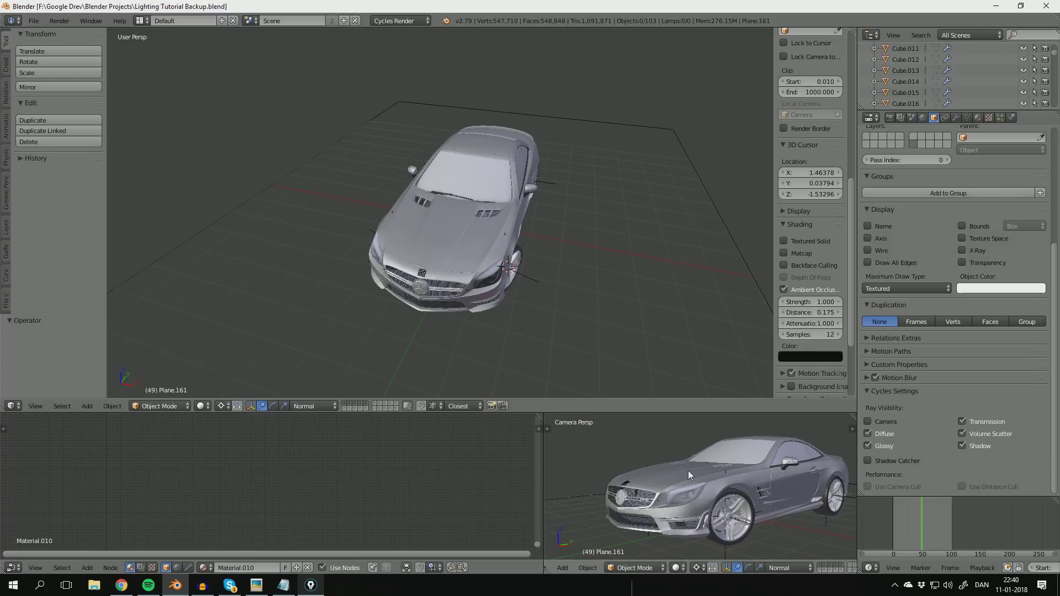
Step: Set a render border around the car in the small viewport and turn on its rendered preview
key("ctrl+b")
left_click_drag(610, 448, 848, 532)
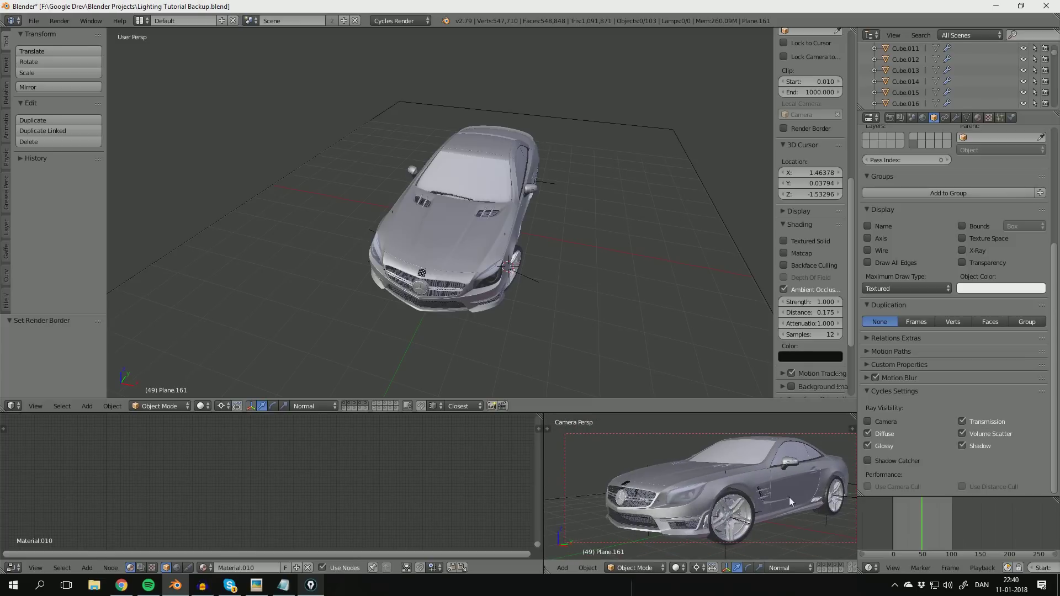
key("shift+z")
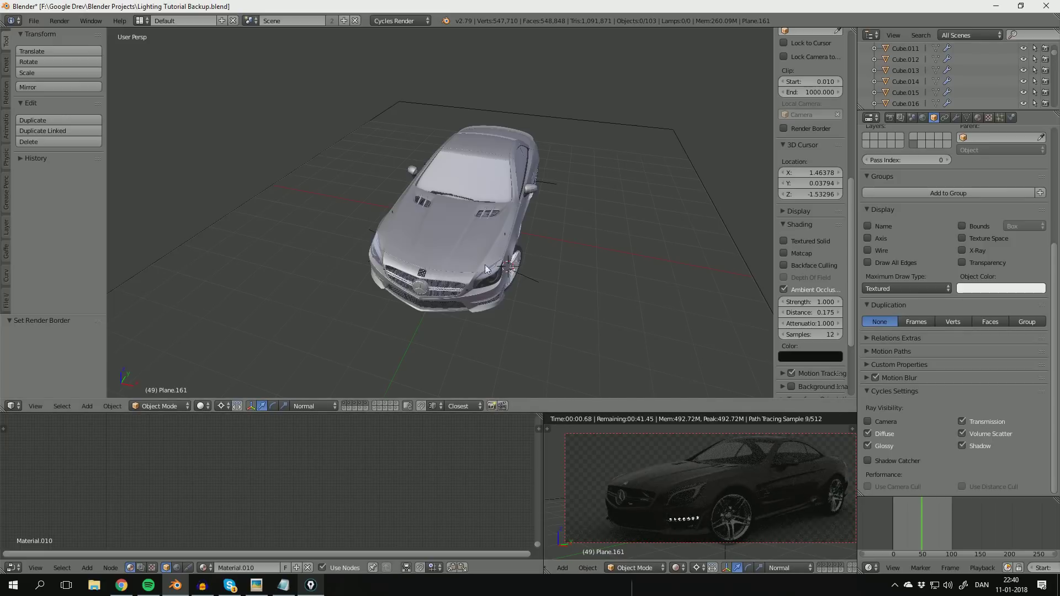
Step: Make the light plane beside the car visible and redraw the render border around the whole car in the rendered preview
middle_click_drag(485, 264, 455, 270)
scroll(462, 280, "up", 3)
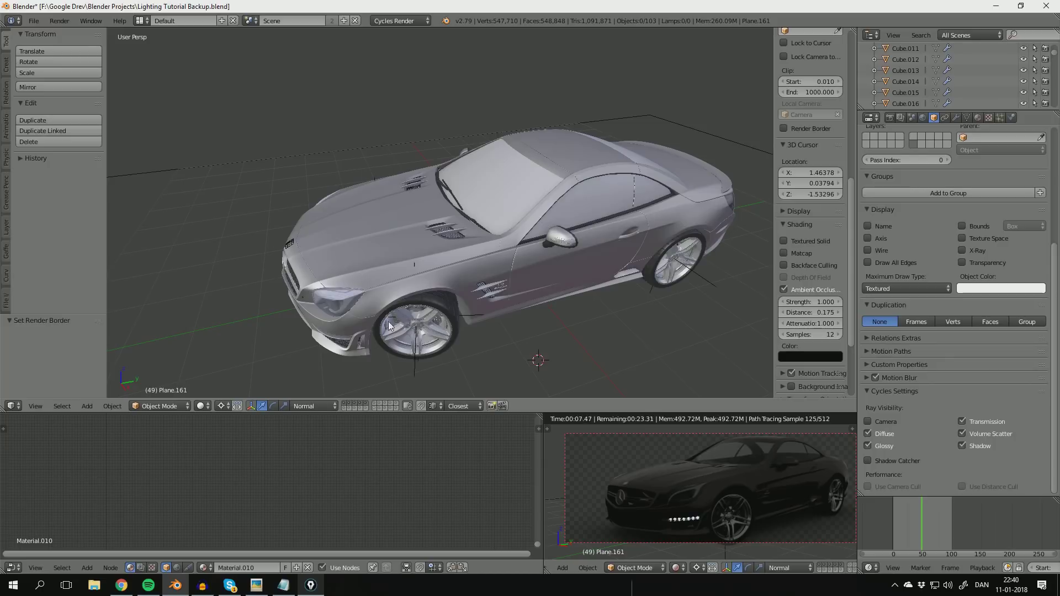
scroll(415, 221, "down", 4)
middle_click_drag(415, 221, 464, 237)
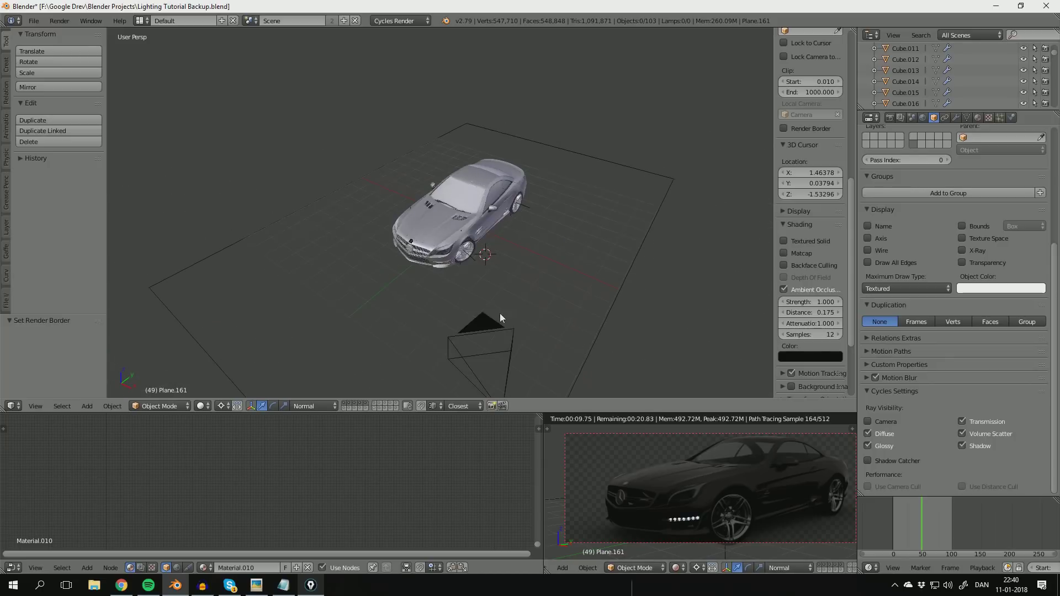
right_click(495, 327)
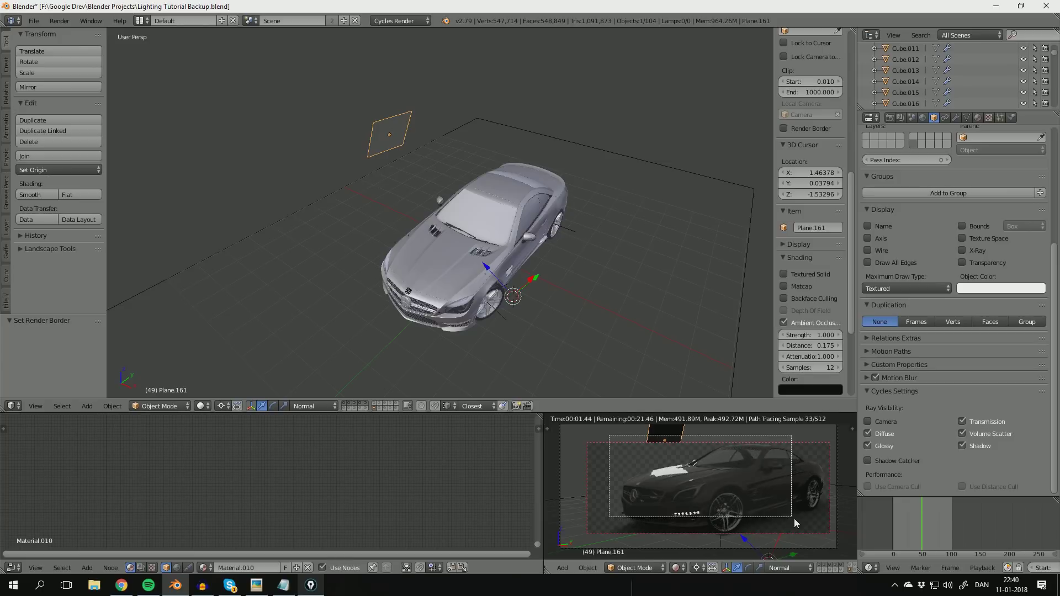
left_click_drag(795, 523, 833, 535)
Step: Try moving the scene camera to see how the light plane's reflection shifts on the hood
middle_click_drag(402, 161, 418, 147)
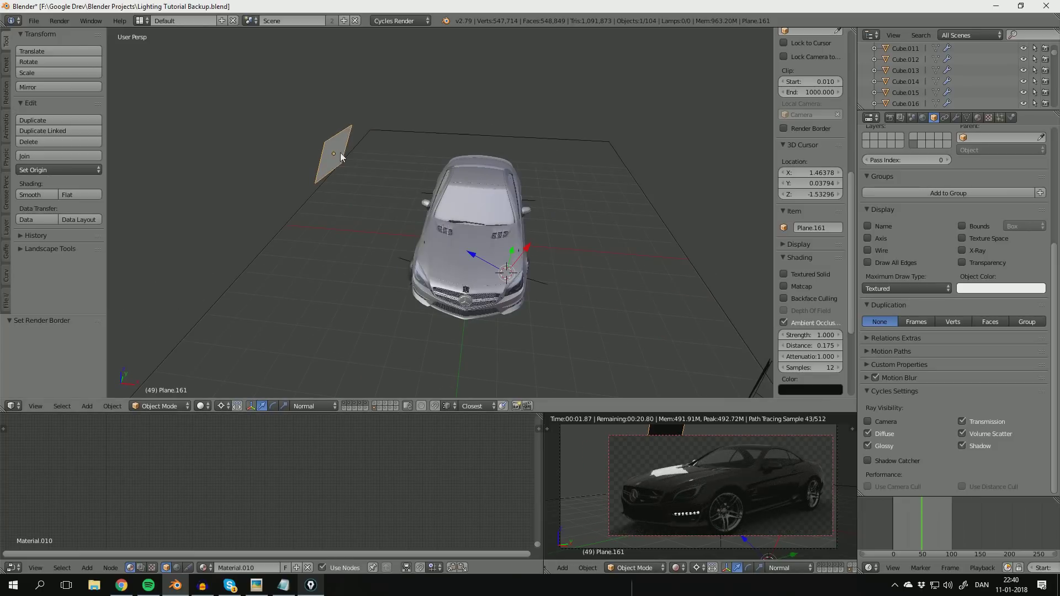
middle_click_drag(340, 158, 362, 145)
scroll(519, 276, "down", 2)
middle_click_drag(601, 309, 561, 315)
right_click(558, 286)
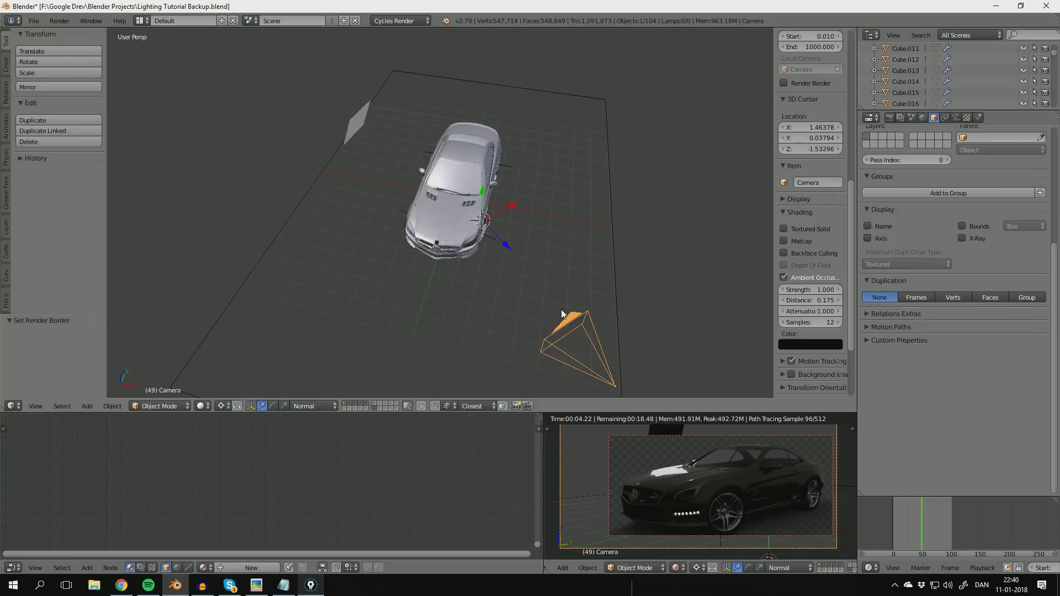
key("g")
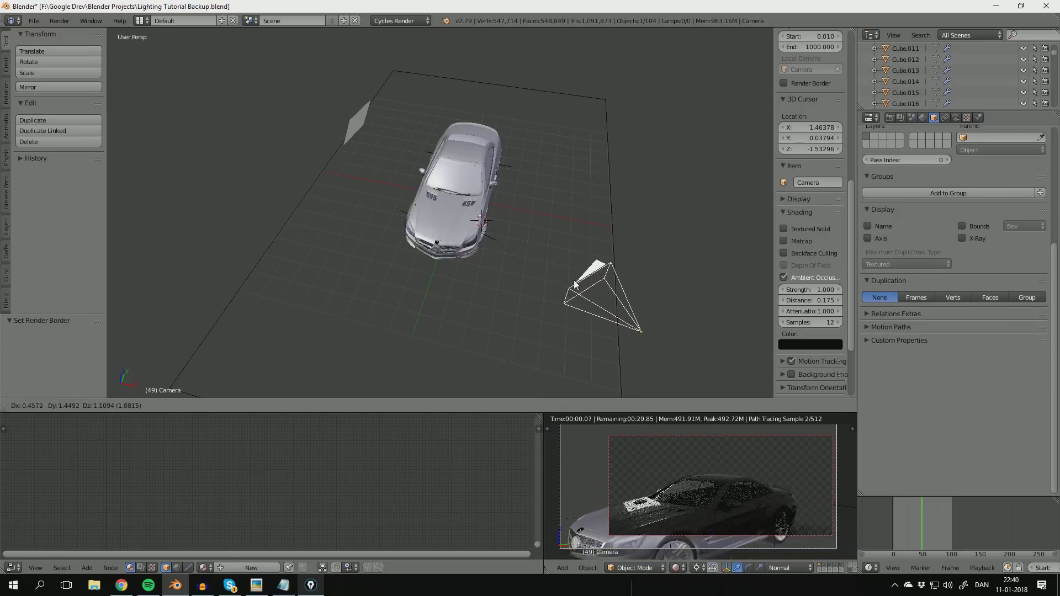
left_click(565, 309)
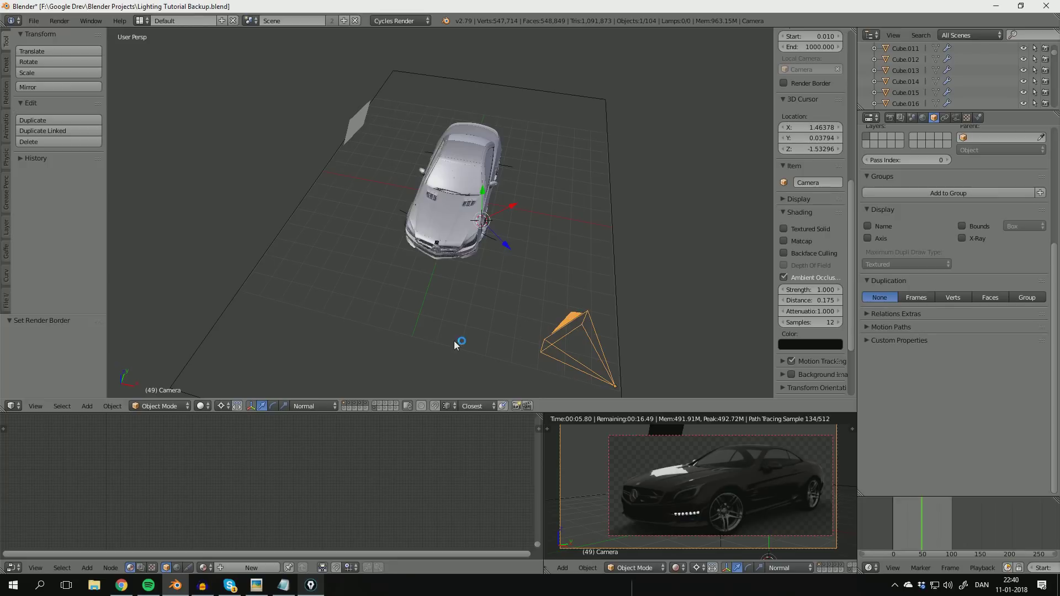
Step: Hide the light plane's layer and save over the project file
left_click(374, 409, "shift")
key("ctrl+s")
left_click(449, 315)
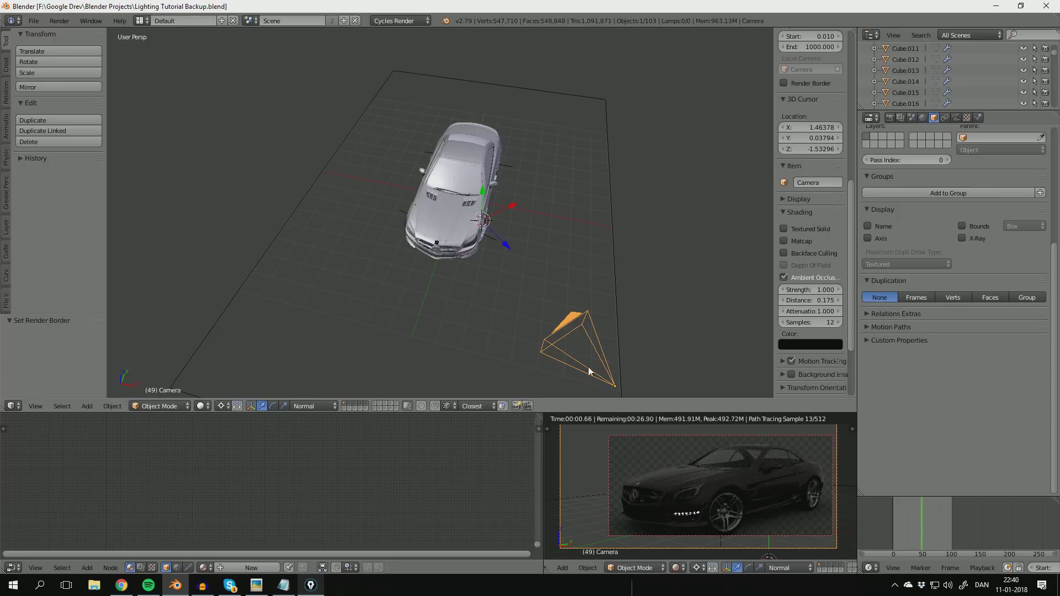
Step: Return the small viewport to solid shading and examine the car's shape from the front, side and top
scroll(770, 481, "up", 1)
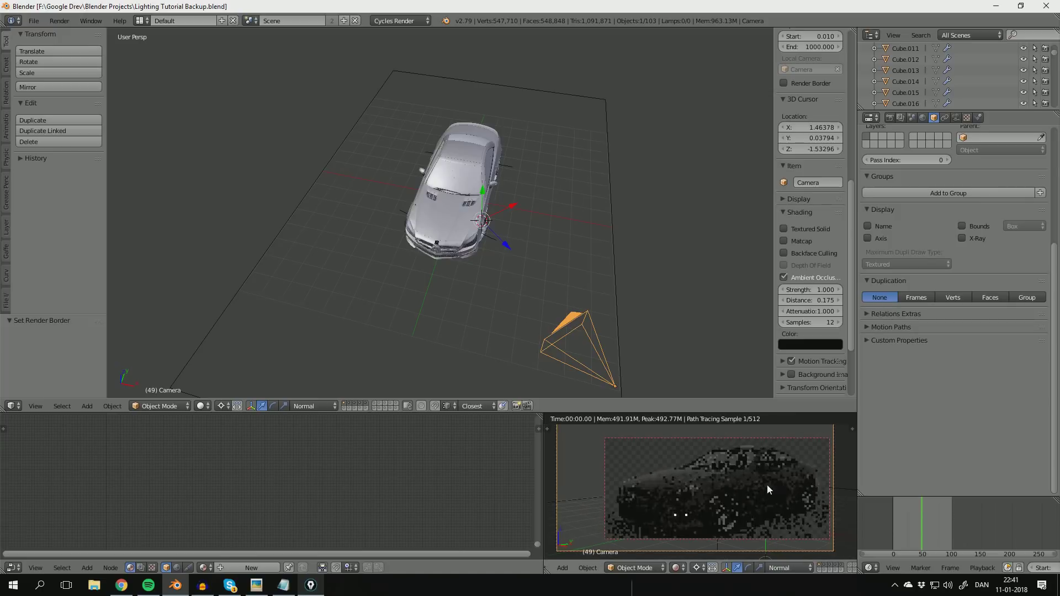
key("shift+z")
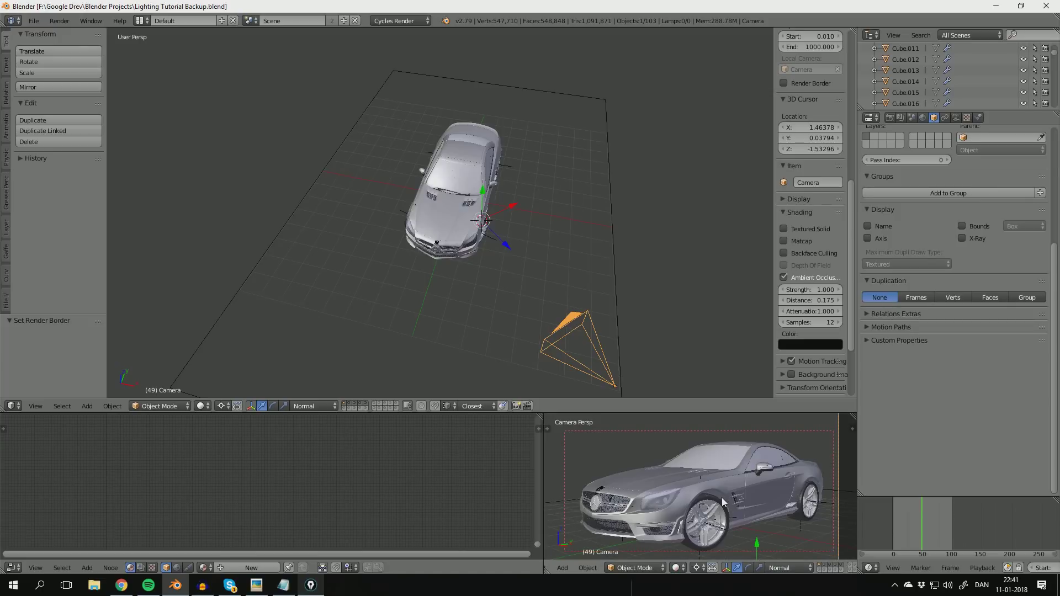
key("KP_1")
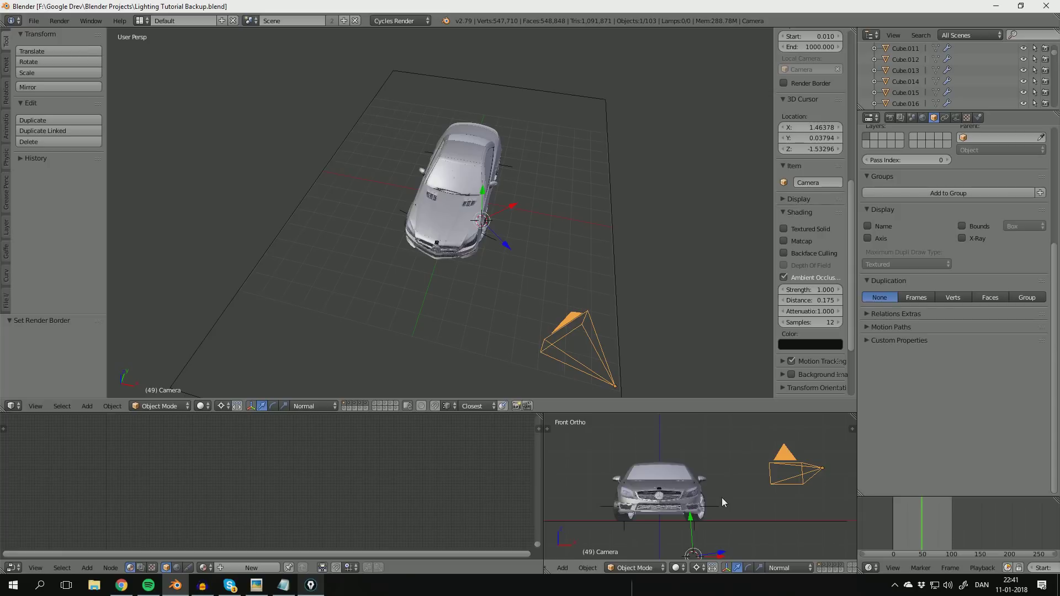
scroll(773, 486, "up", 3)
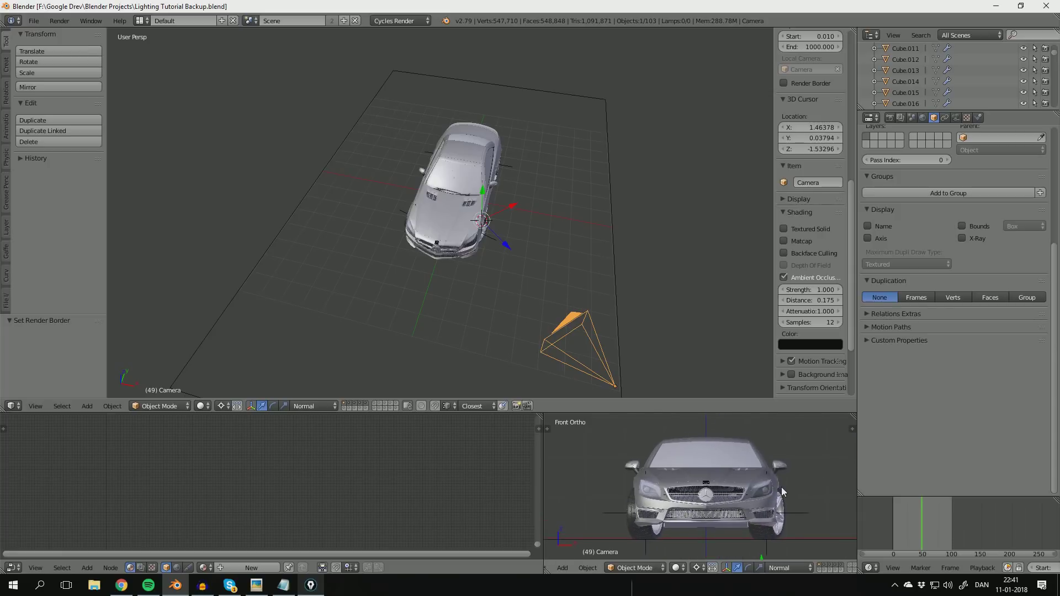
key("KP_3")
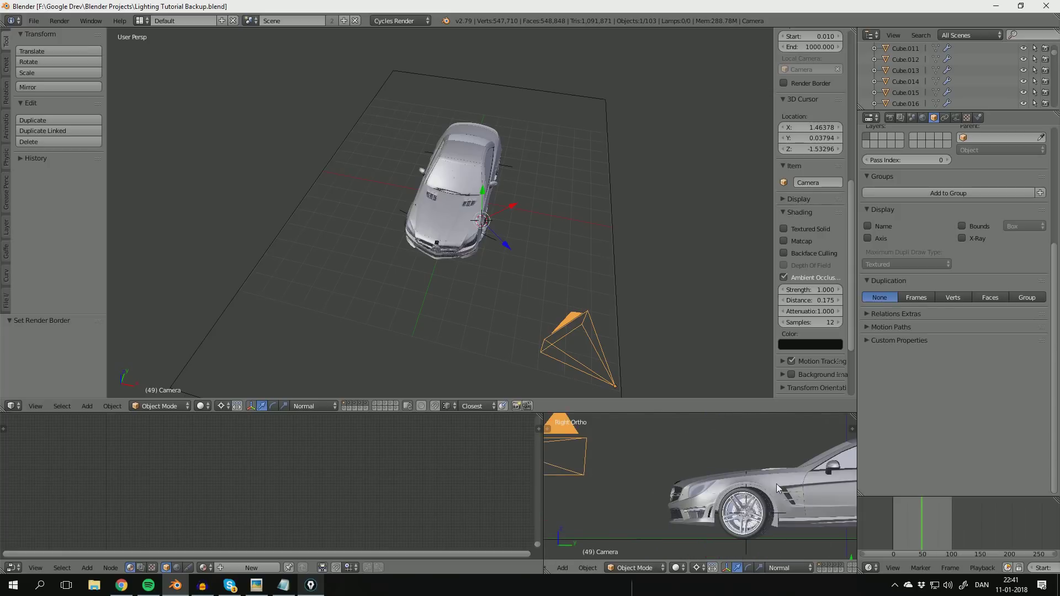
middle_click_drag(777, 488, 682, 495, "shift")
key("KP_1")
key("ctrl+KP_1")
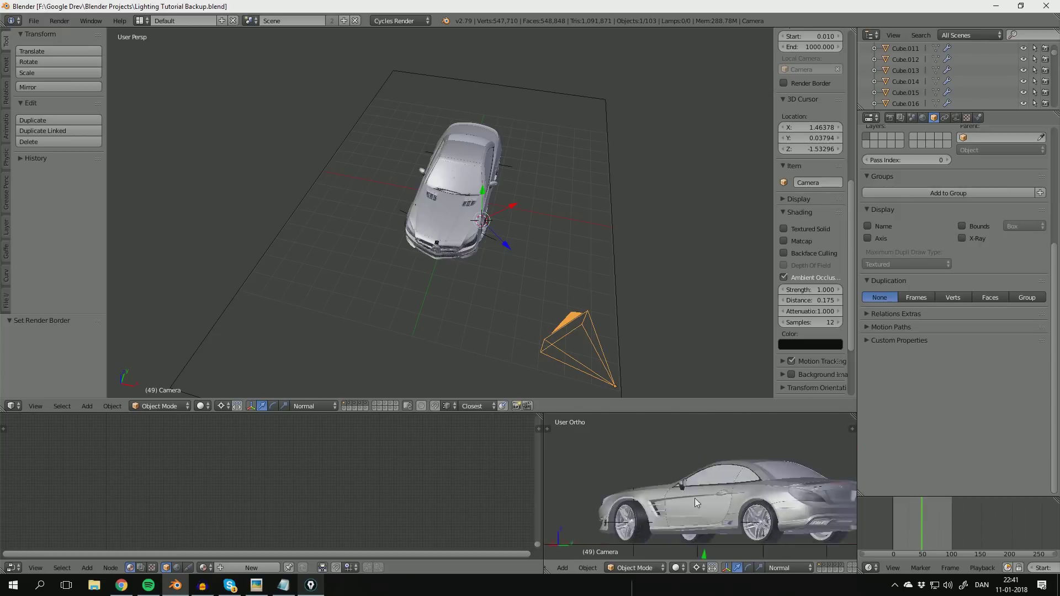
key("KP_7")
middle_click_drag(694, 498, 725, 493, "shift")
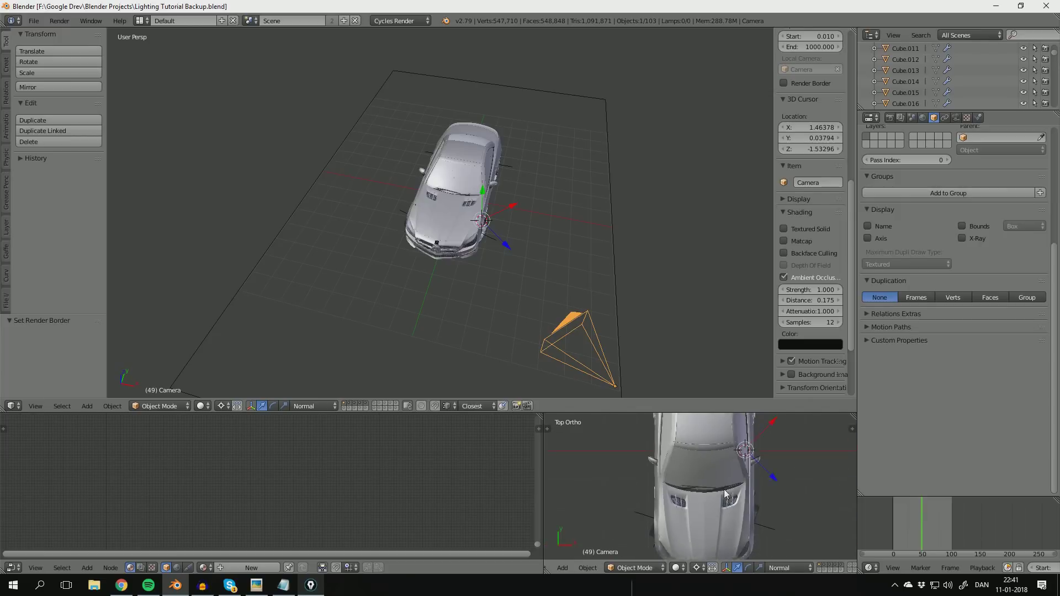
scroll(725, 493, "down", 5)
Step: Restore the camera view in the small viewport and fit the frame to it
key("KP_0")
scroll(734, 500, "down", 2)
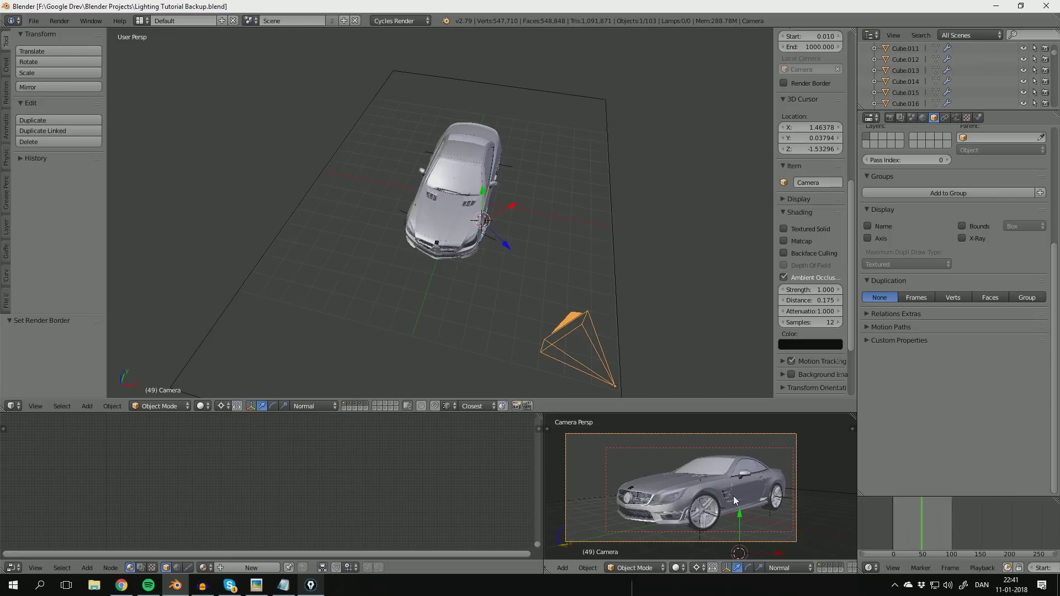
key("Home")
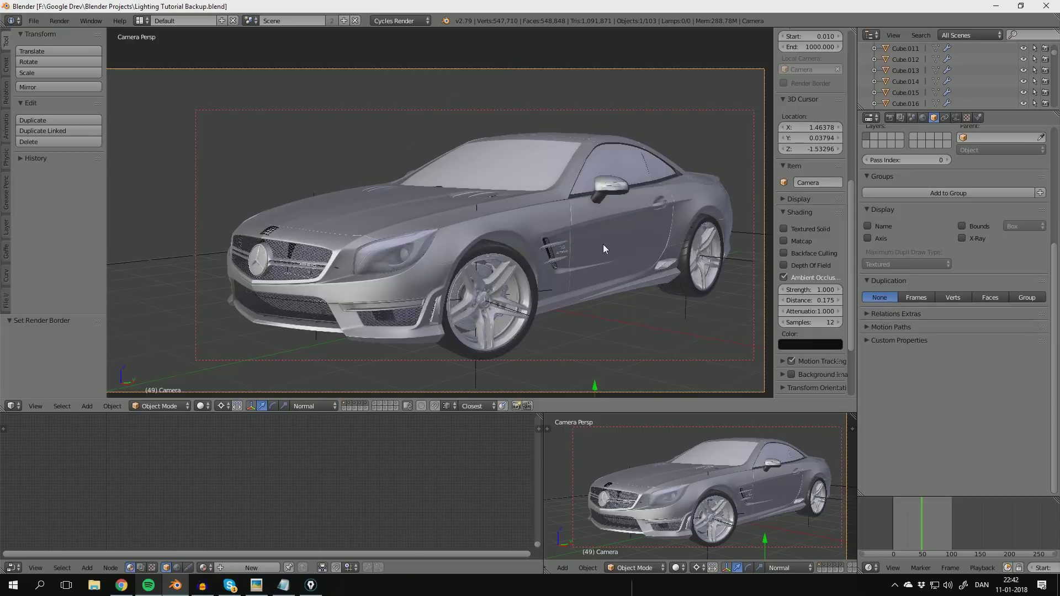
Step: Show the main viewport through the scene camera with the car centred, and save over the project file
key("KP_0")
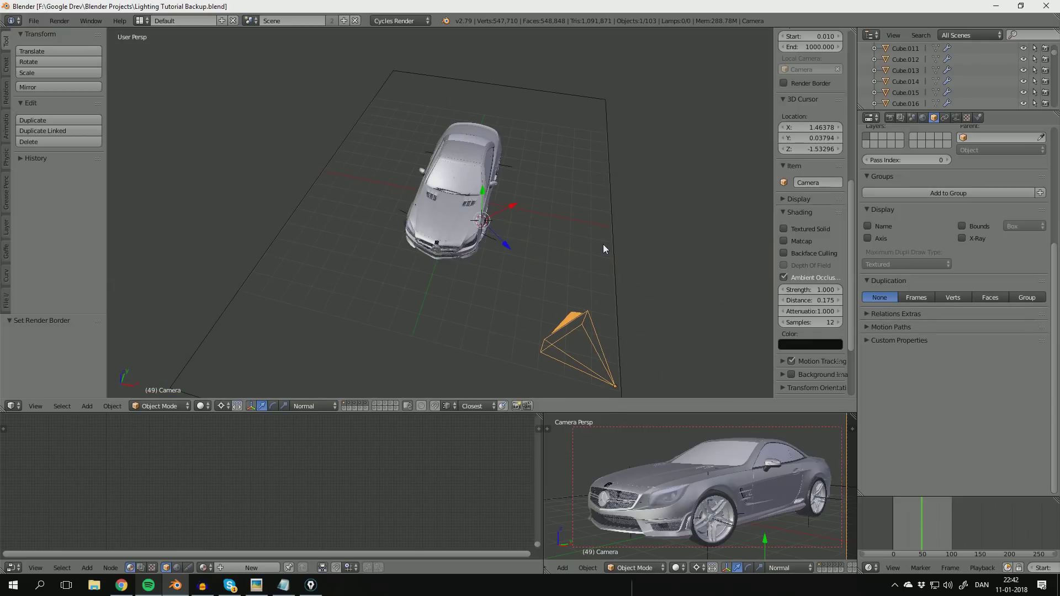
key("KP_0")
middle_click_drag(608, 250, 542, 277, "shift")
key("ctrl+s")
left_click(542, 277)
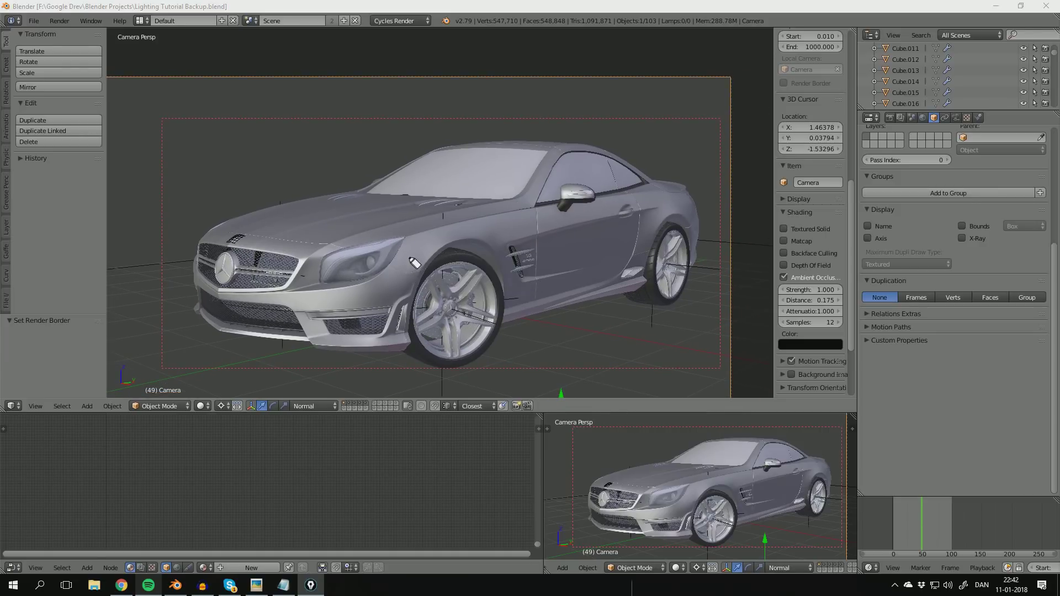
Step: Mark the car's highlight lines with yellow strokes along the shoulder, upper door crease, fender, hood, lower door and side sill
left_click_drag(403, 243, 665, 190)
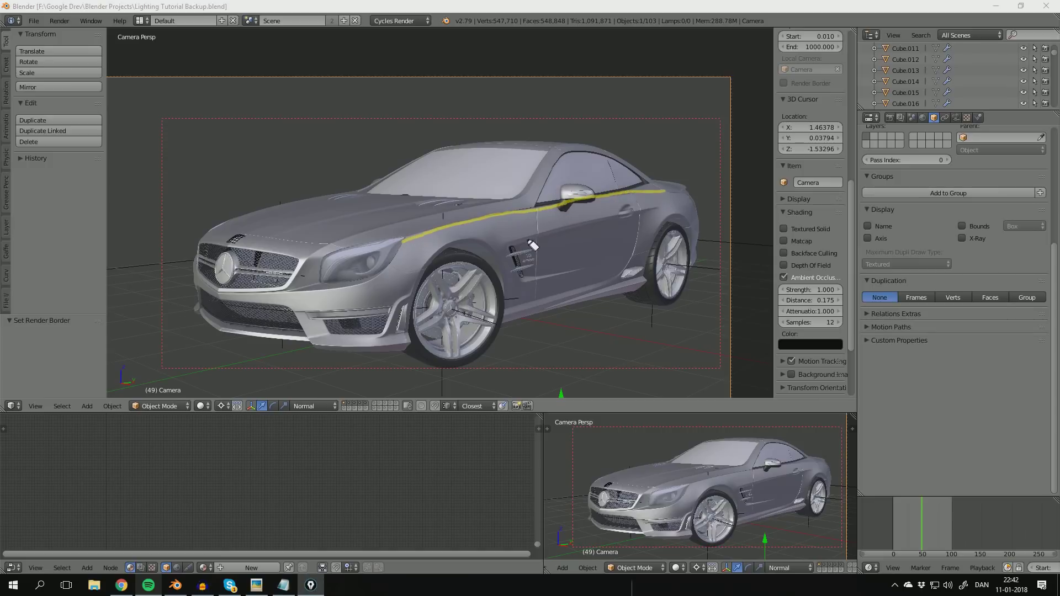
left_click_drag(508, 242, 658, 207)
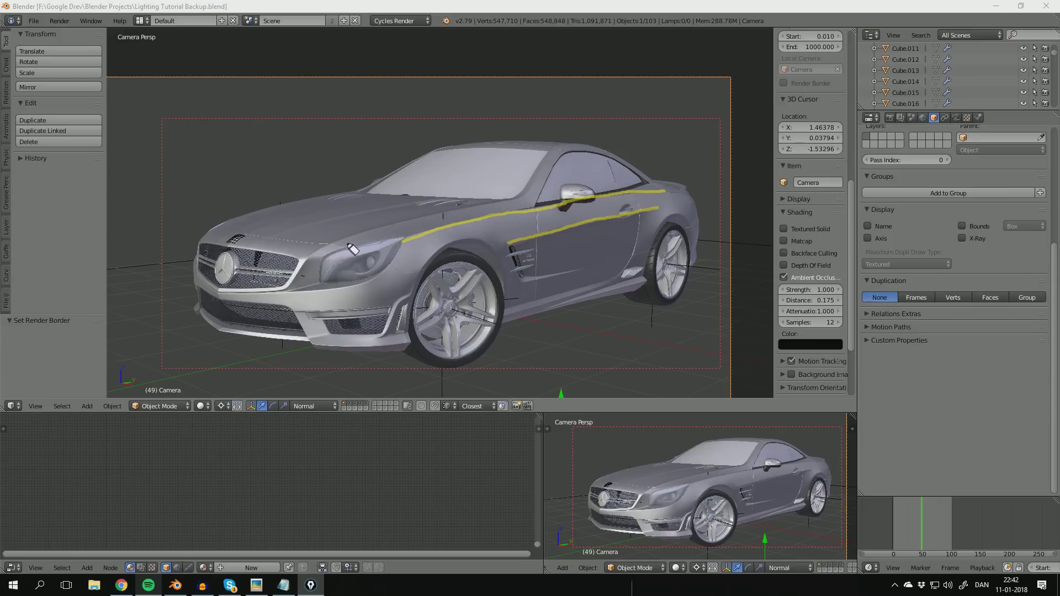
left_click_drag(311, 253, 520, 201)
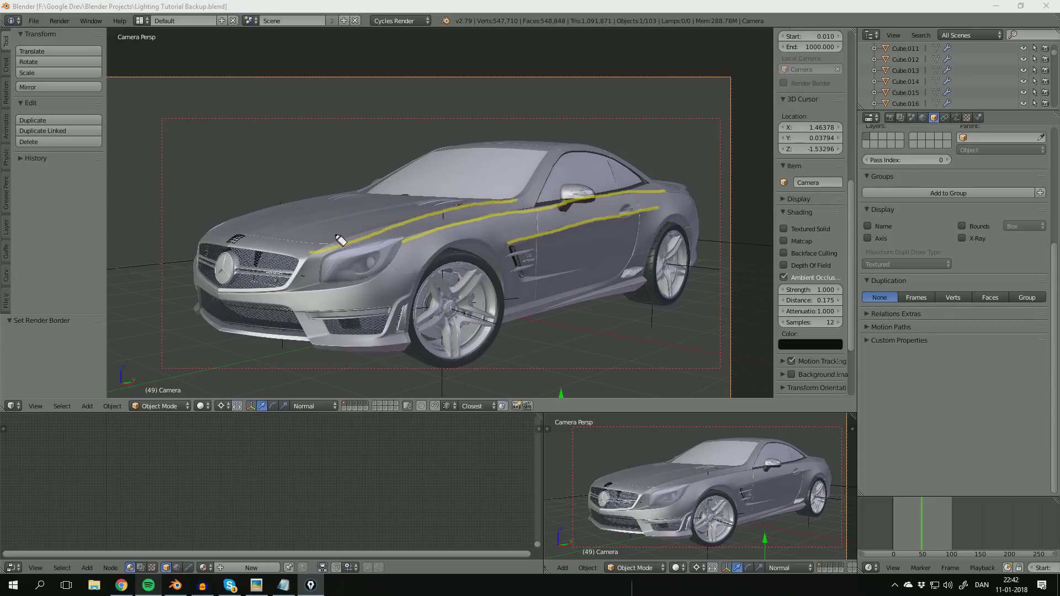
left_click_drag(262, 242, 393, 209)
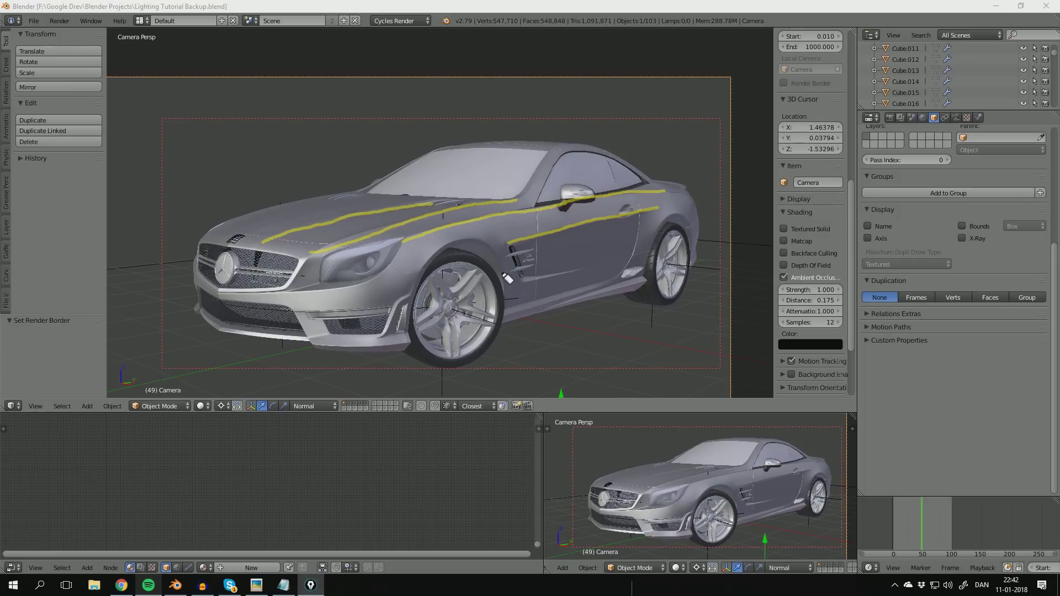
left_click_drag(522, 279, 586, 268)
left_click_drag(514, 317, 621, 279)
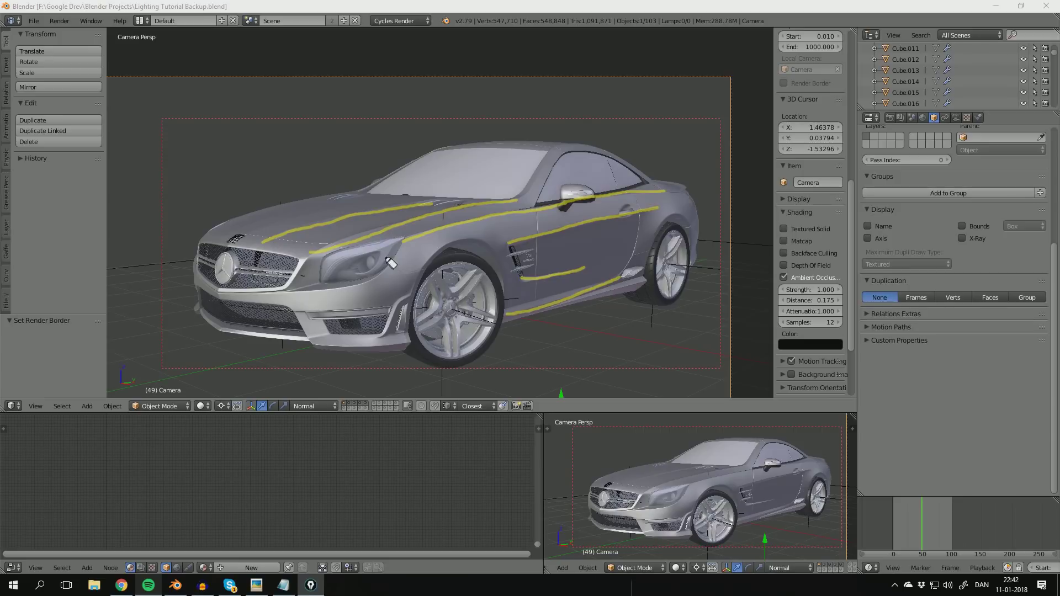
Step: Circle the headlight in yellow and scribble over the surface between the shoulder line and the upper door crease
mouse_move(418, 260)
left_mouse_down()
mouse_move(301, 279)
mouse_move(353, 284)
left_mouse_up()
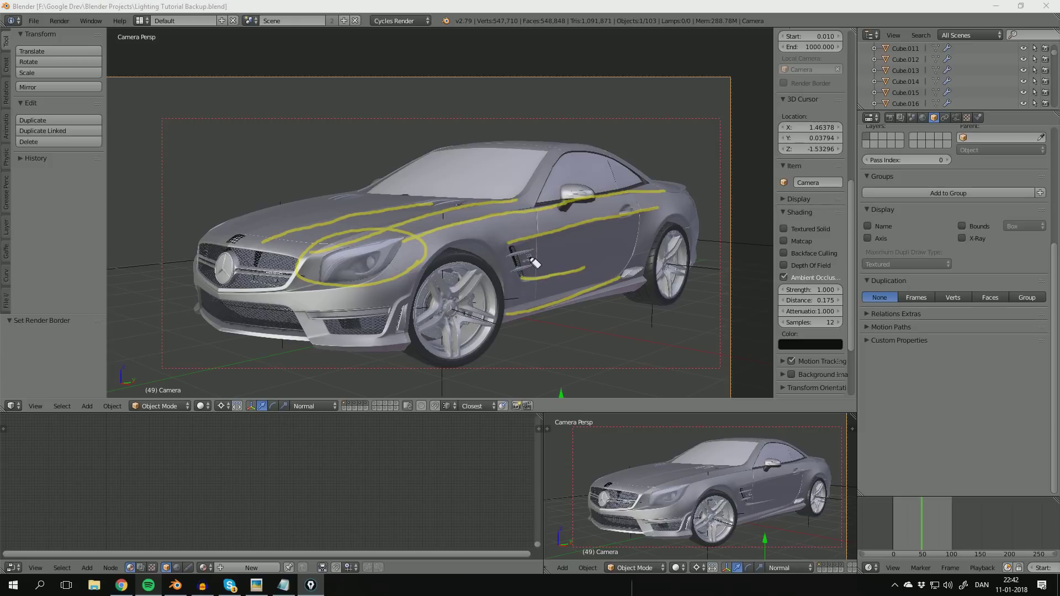
mouse_move(539, 237)
left_mouse_down()
mouse_move(503, 238)
mouse_move(534, 223)
mouse_move(501, 222)
mouse_move(530, 229)
left_mouse_up()
mouse_move(594, 213)
left_mouse_down()
mouse_move(569, 196)
mouse_move(577, 201)
left_mouse_up()
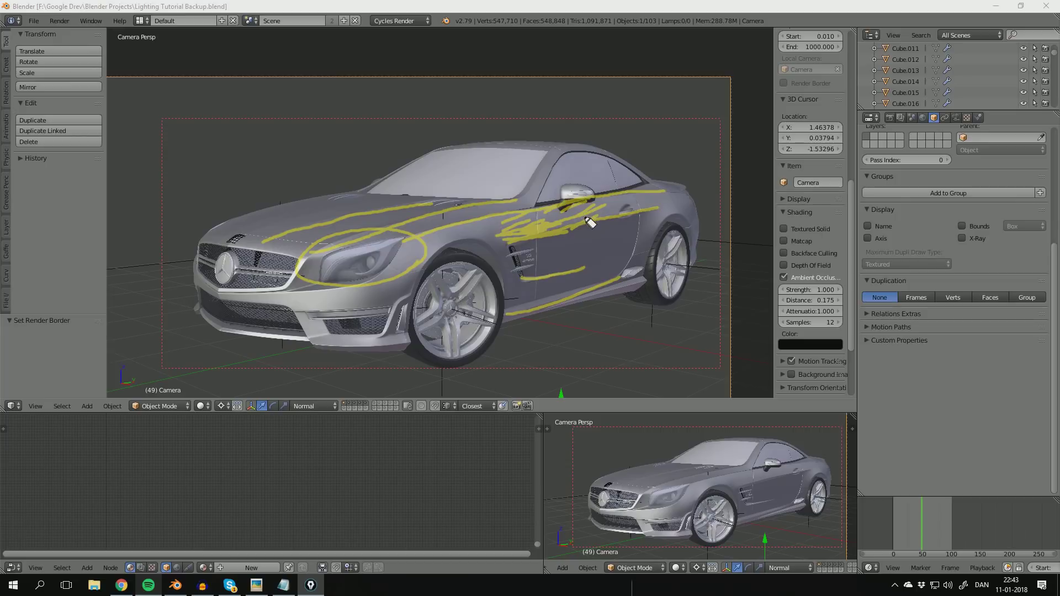
Step: Mark the windshield, the hood's far edge, the front corner and the roof outline with yellow strokes
mouse_move(433, 150)
left_mouse_down()
mouse_move(355, 181)
mouse_move(389, 196)
left_mouse_up()
mouse_move(433, 163)
left_mouse_down()
mouse_move(404, 191)
mouse_move(429, 187)
left_mouse_up()
mouse_move(465, 166)
left_mouse_down()
mouse_move(445, 181)
mouse_move(461, 180)
left_mouse_up()
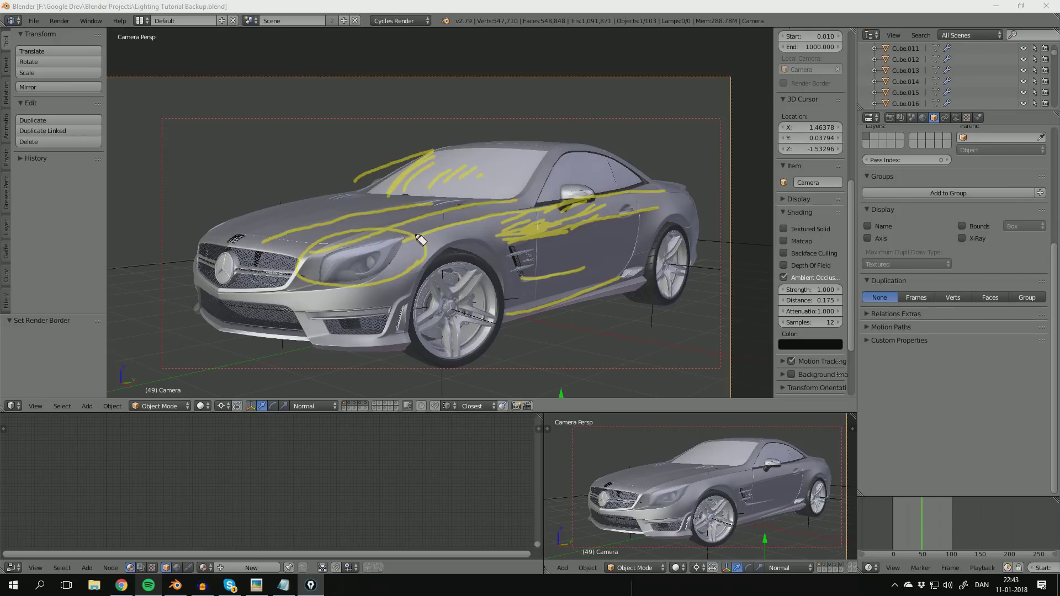
left_click_drag(190, 247, 334, 187)
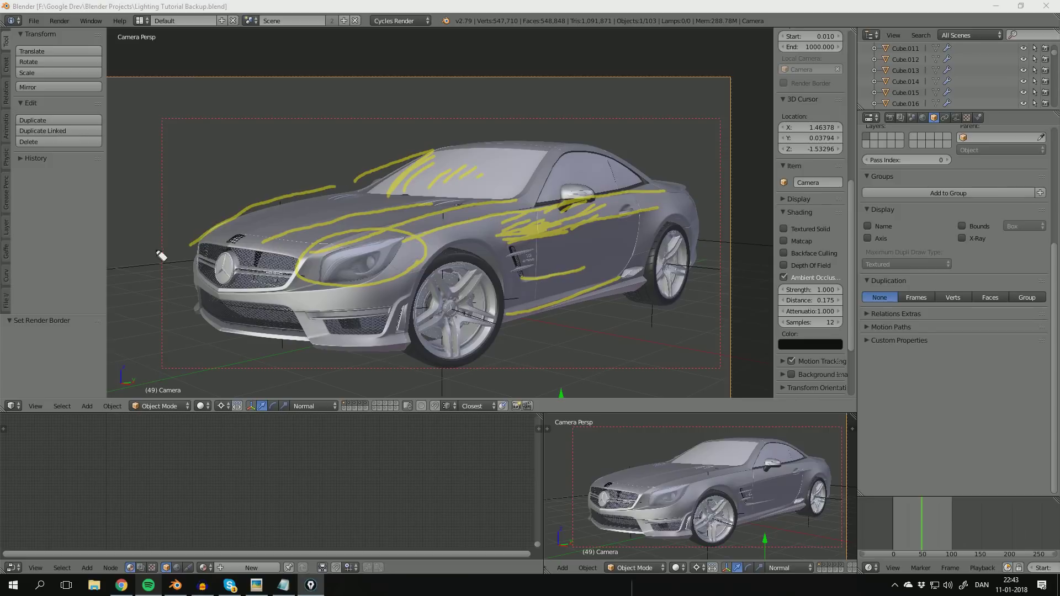
left_click_drag(202, 241, 185, 307)
mouse_move(433, 151)
left_mouse_down()
mouse_move(618, 156)
mouse_move(702, 216)
mouse_move(700, 258)
left_mouse_up()
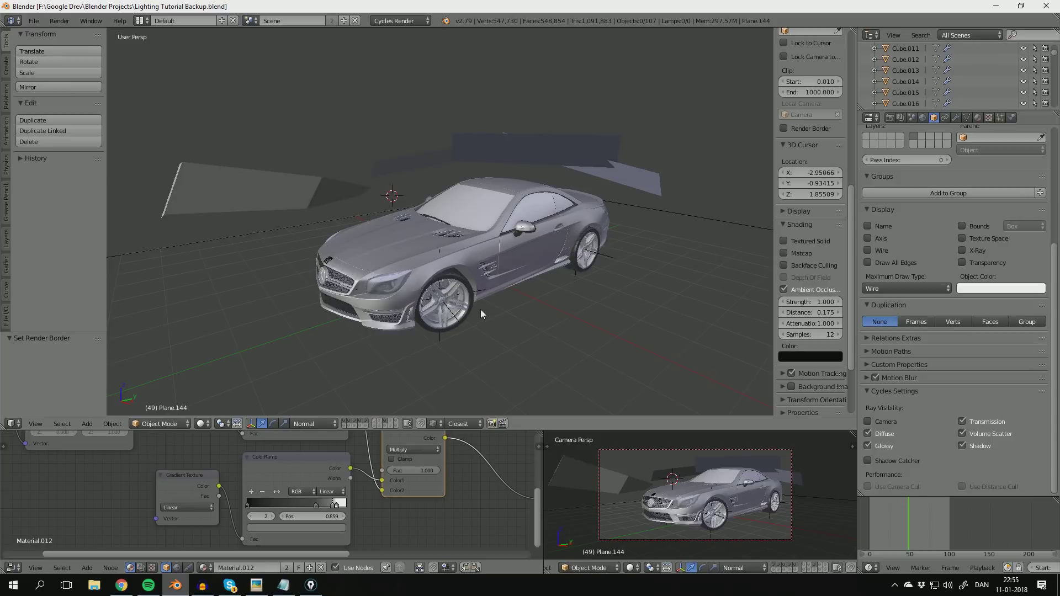
Step: Switch the main viewport to wireframe and hide the existing light planes behind the car
middle_click_drag(480, 309, 553, 303)
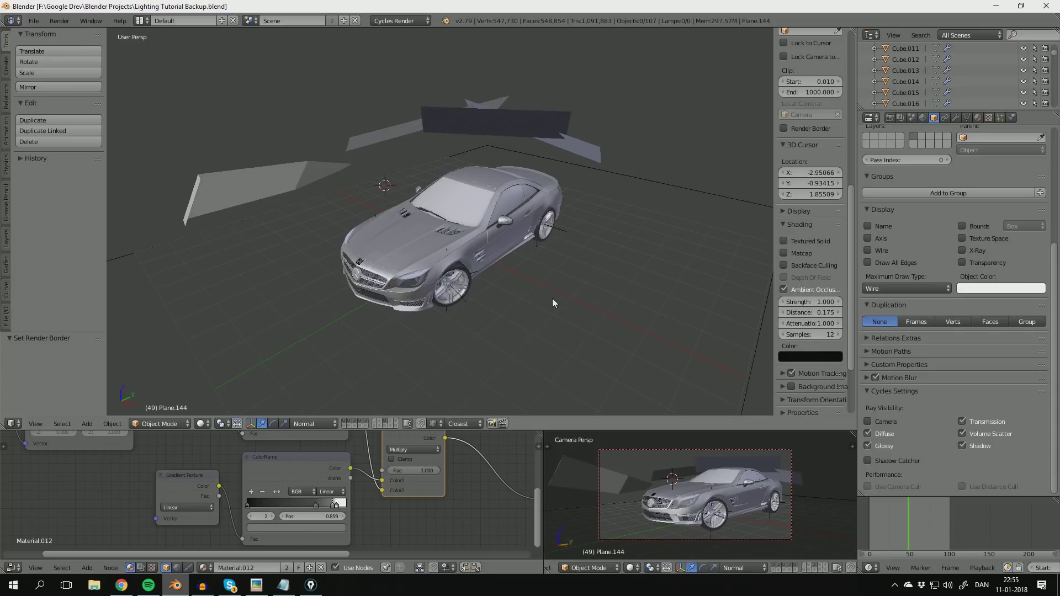
scroll(554, 302, "up", 3)
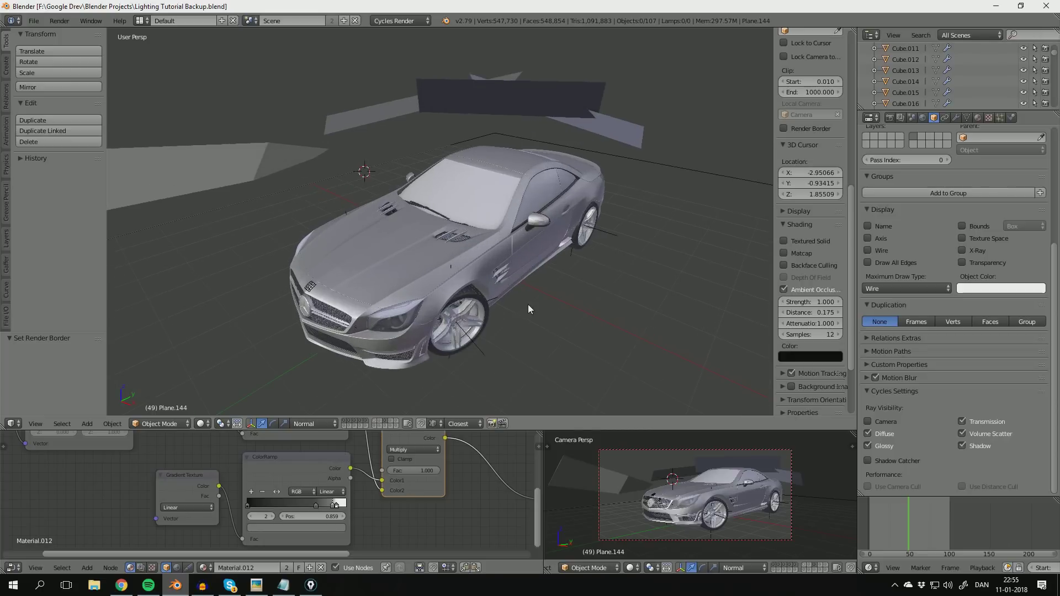
middle_click_drag(528, 301, 480, 330)
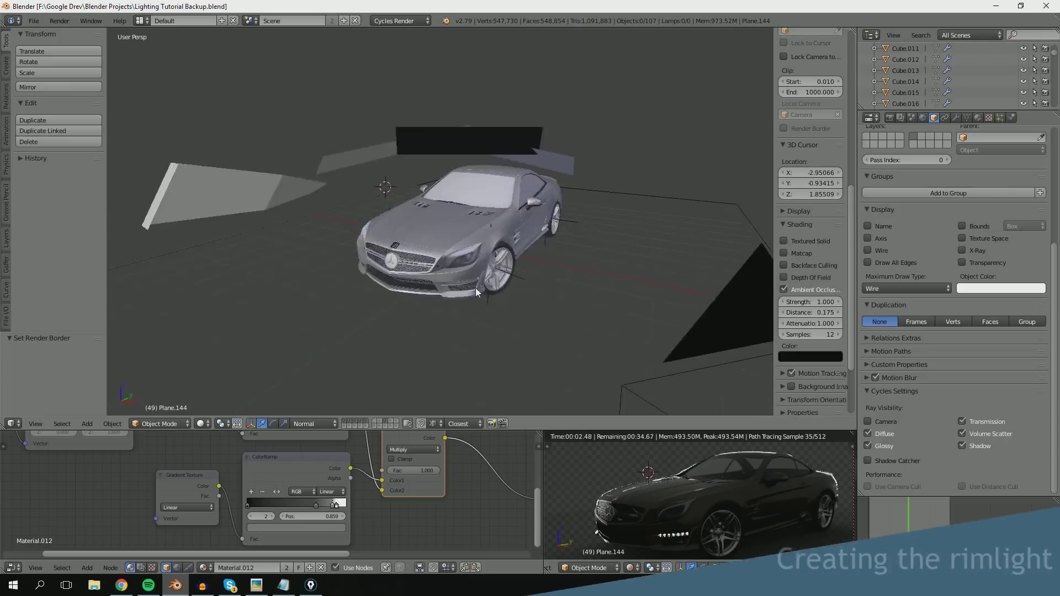
mouse_move(476, 287)
middle_mouse_down()
mouse_move(494, 339)
mouse_move(405, 263)
middle_mouse_up()
key("z")
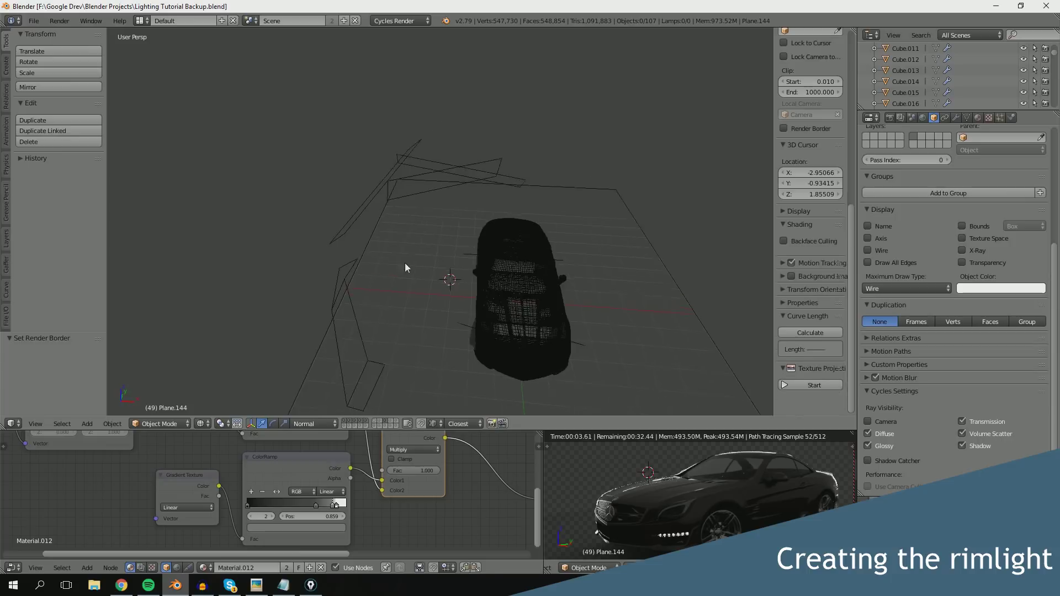
left_click_drag(445, 144, 455, 169)
key("h")
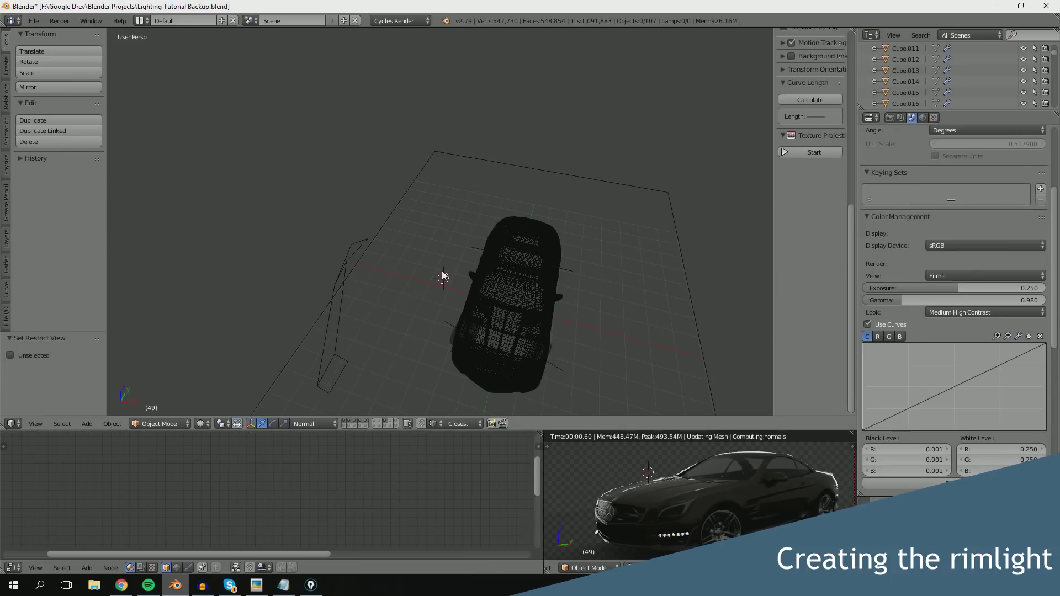
Step: Add a plane at the 3D cursor beside the car and give it a new material with an Emission surface
key("shift+a")
mouse_move(455, 207)
left_click(506, 203)
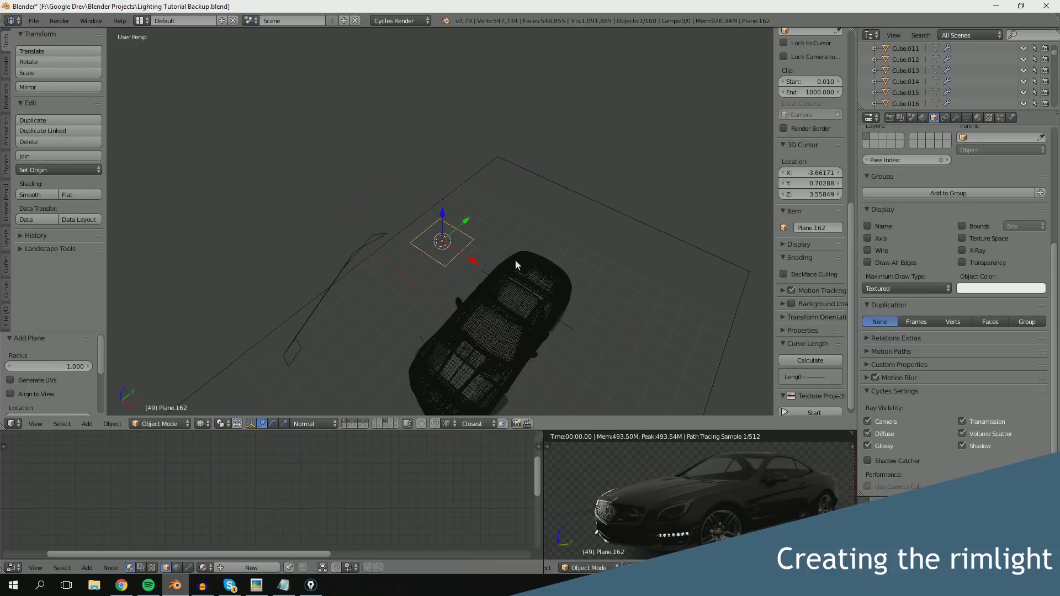
left_click(978, 119)
left_click(918, 192)
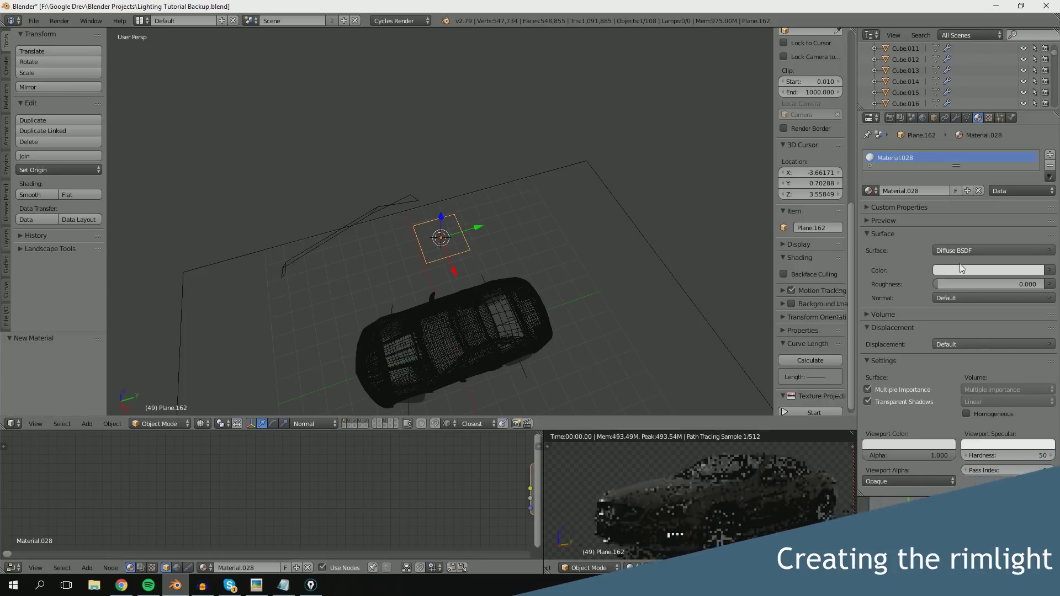
left_click(963, 252)
left_click(964, 250)
Step: Rotate the new plane about 105° around the Y axis and set its emission strength to 7.5
middle_click_drag(503, 309, 425, 280)
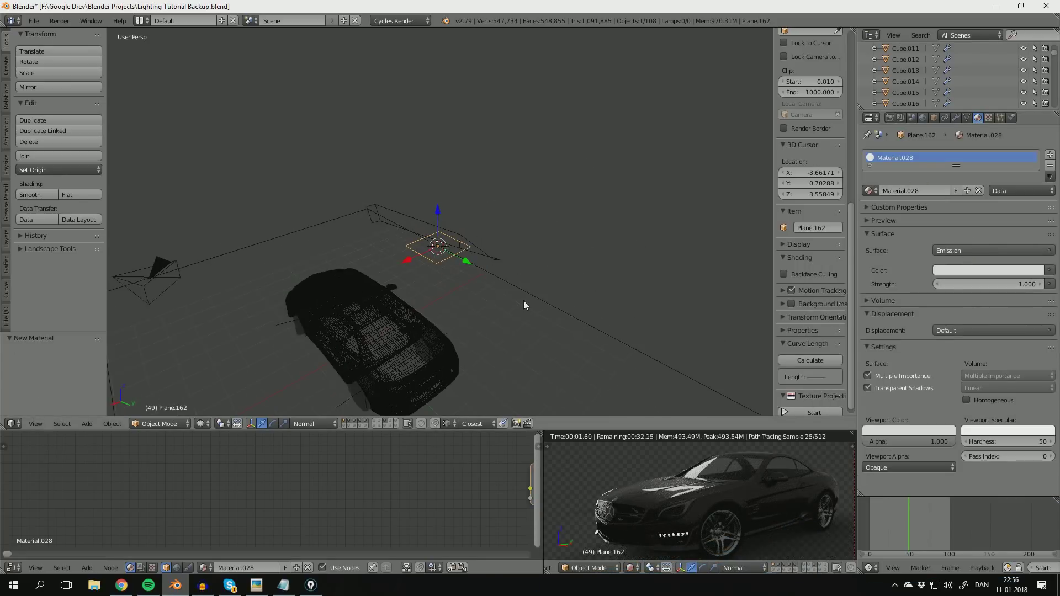
scroll(544, 297, "up", 3)
key("r")
key("y")
left_click(438, 195)
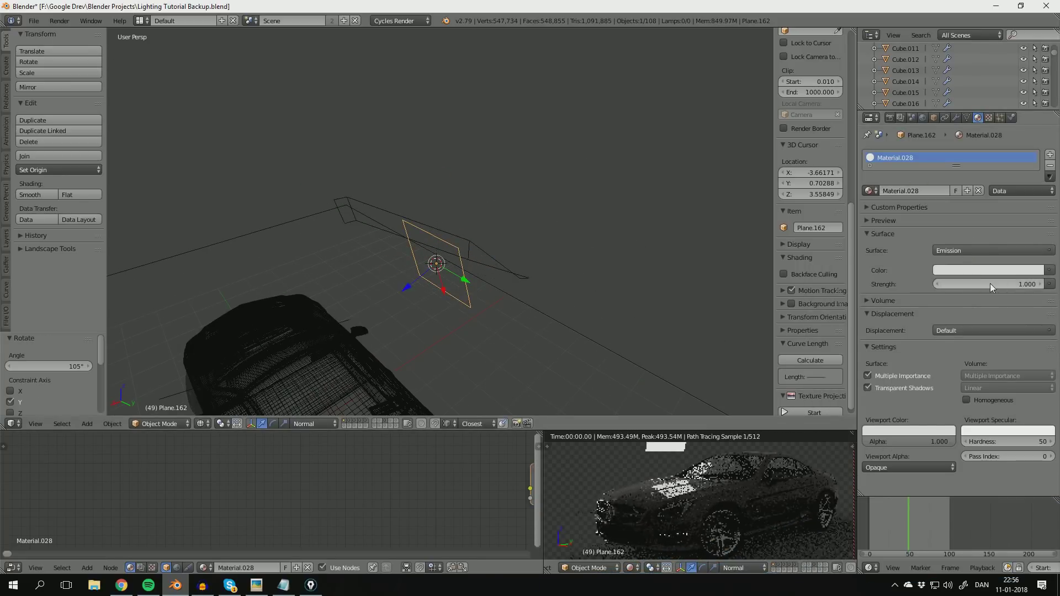
left_click(994, 285)
type("5")
key("Return")
Step: Lower the light plane along Z towards the car's roof height and move it about -0.76 along X
middle_click_drag(438, 288, 454, 220, "shift")
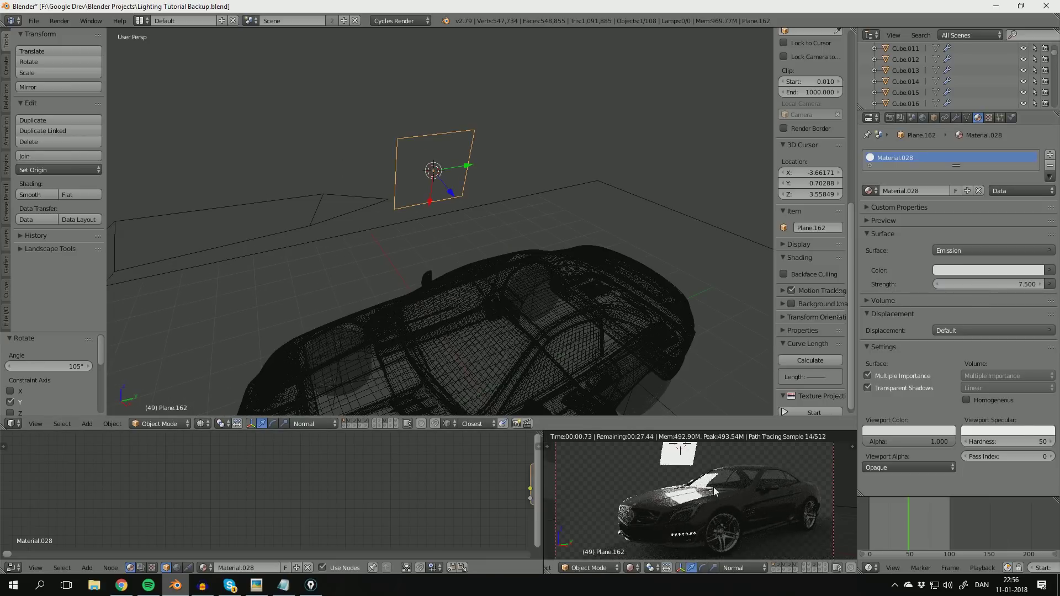
scroll(723, 497, "up", 1)
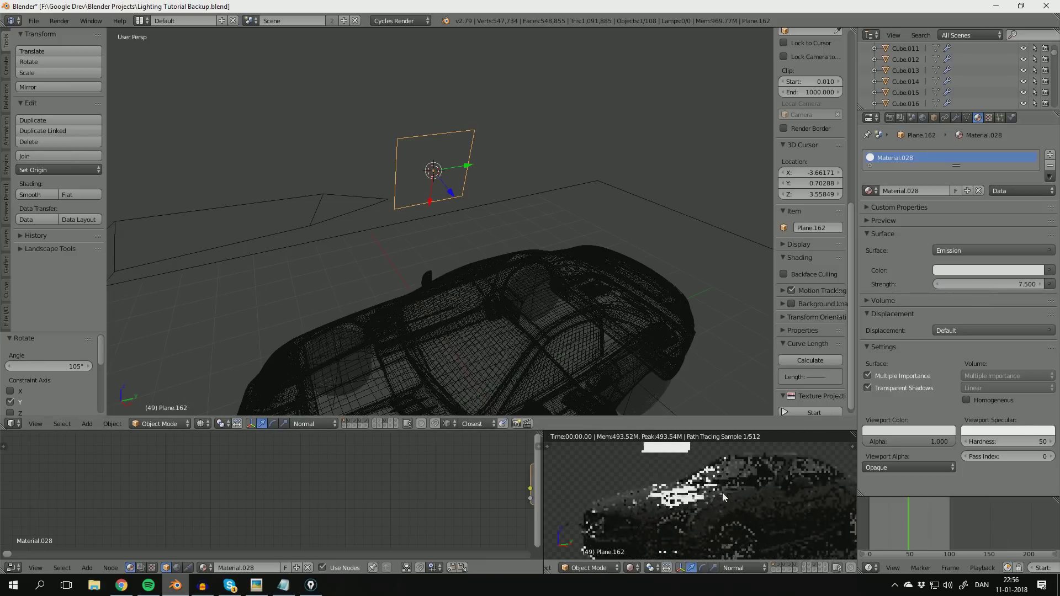
key("g")
key("z")
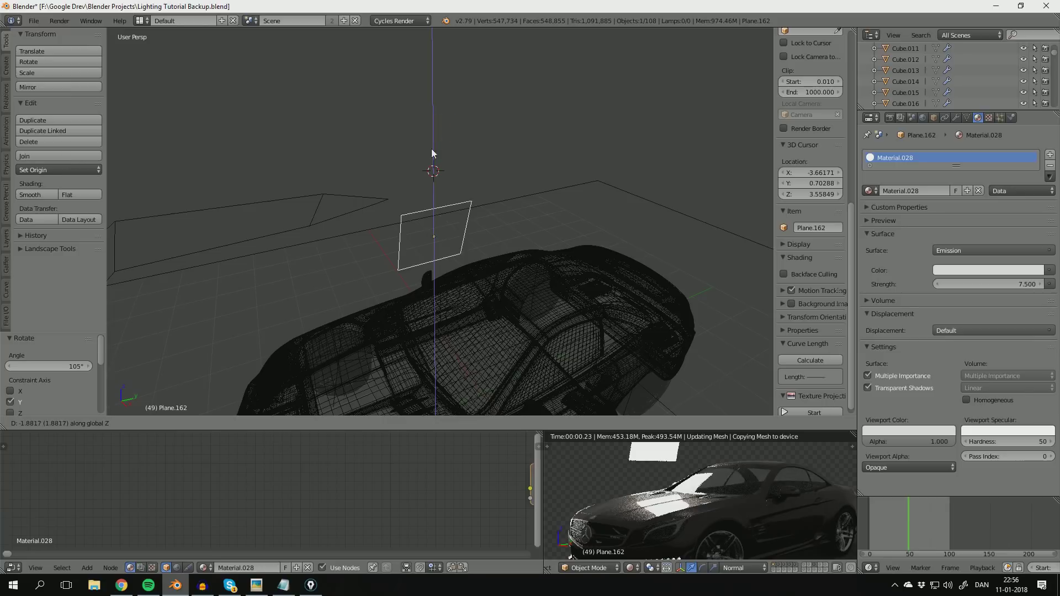
left_click(432, 150)
middle_click_drag(469, 177, 570, 199)
key("g")
key("x")
left_click(553, 223)
Step: Scale the light plane down along Z into a low strip and adjust its position along X and Z
key("s")
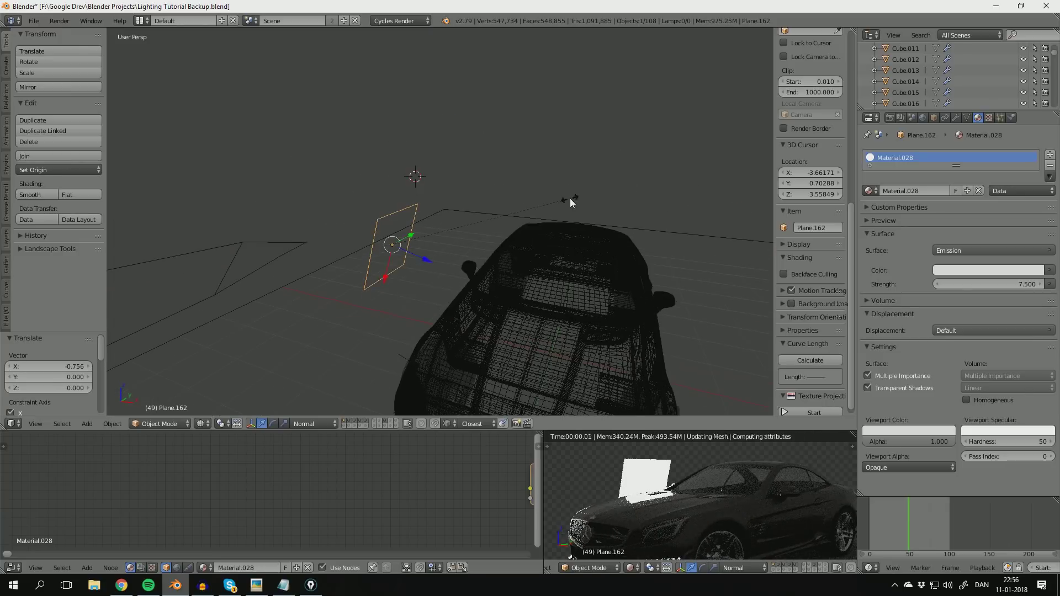
key("z")
left_click(439, 212)
middle_click_drag(438, 213, 400, 251)
key("g")
key("x")
left_click(501, 249)
key("g")
key("z")
left_click(506, 243)
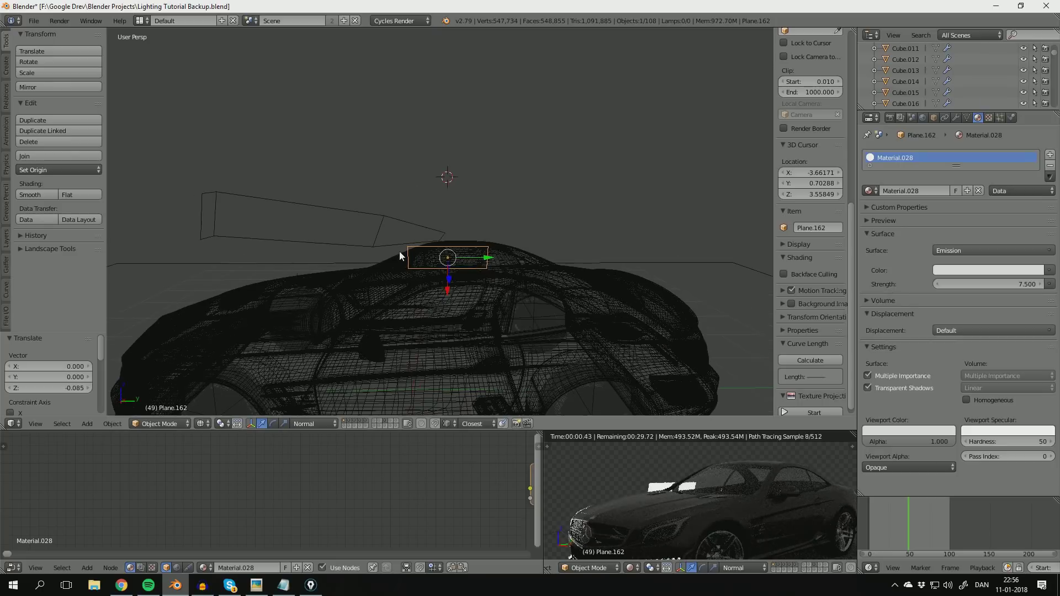
Step: Slide the light strip along Y towards the hood by about -2.42, and correct it by about 0.89
key("g")
key("y")
left_click(299, 250)
middle_click_drag(320, 263, 449, 282)
key("g")
key("y")
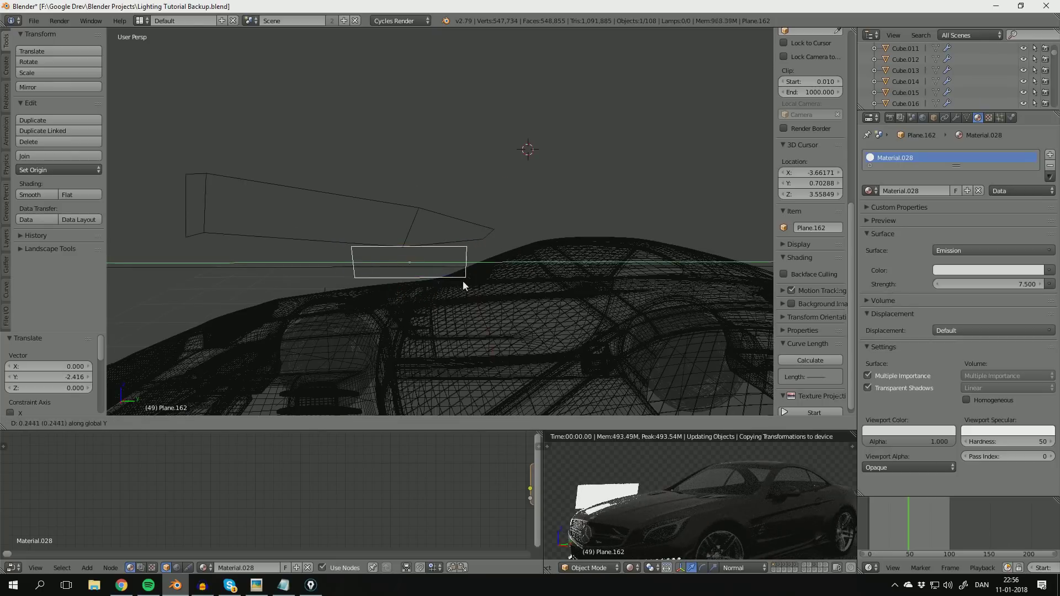
left_click(485, 284)
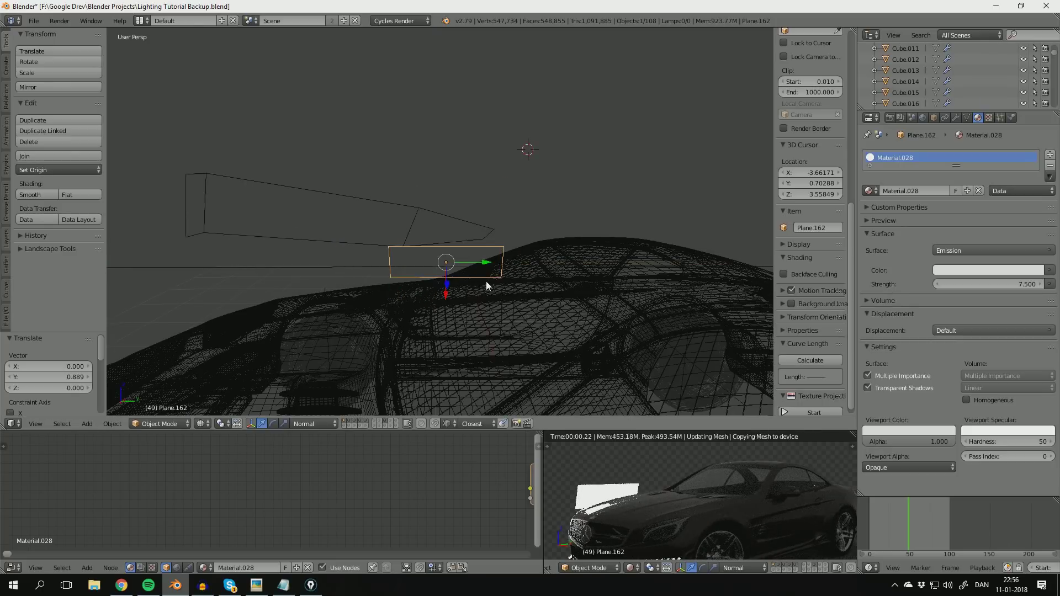
Step: Turn off the light strip's Camera ray visibility and restrict the rendered preview to a border around the hood
left_click(934, 118)
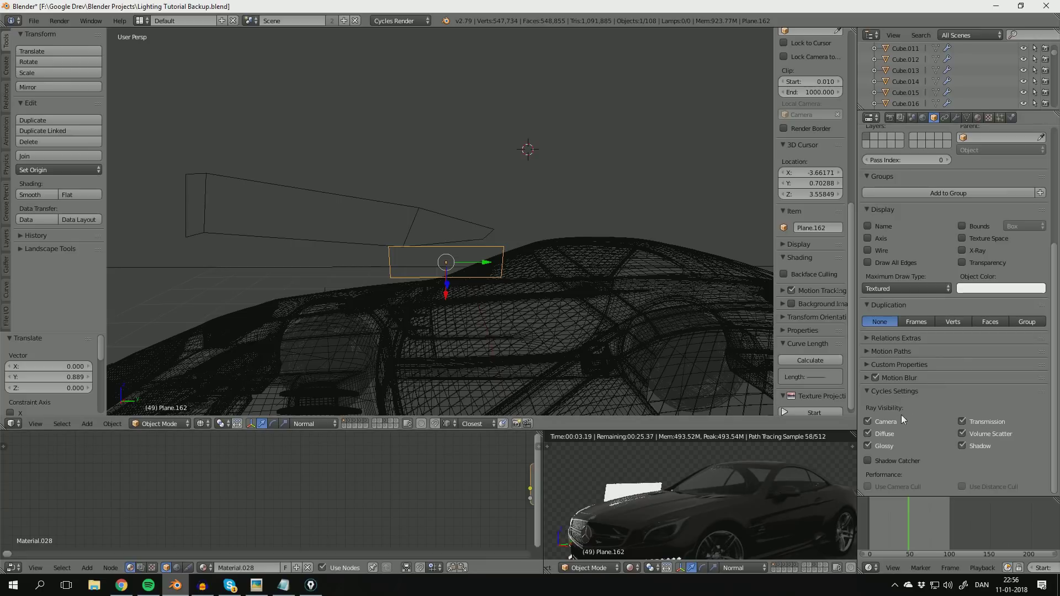
left_click(883, 421)
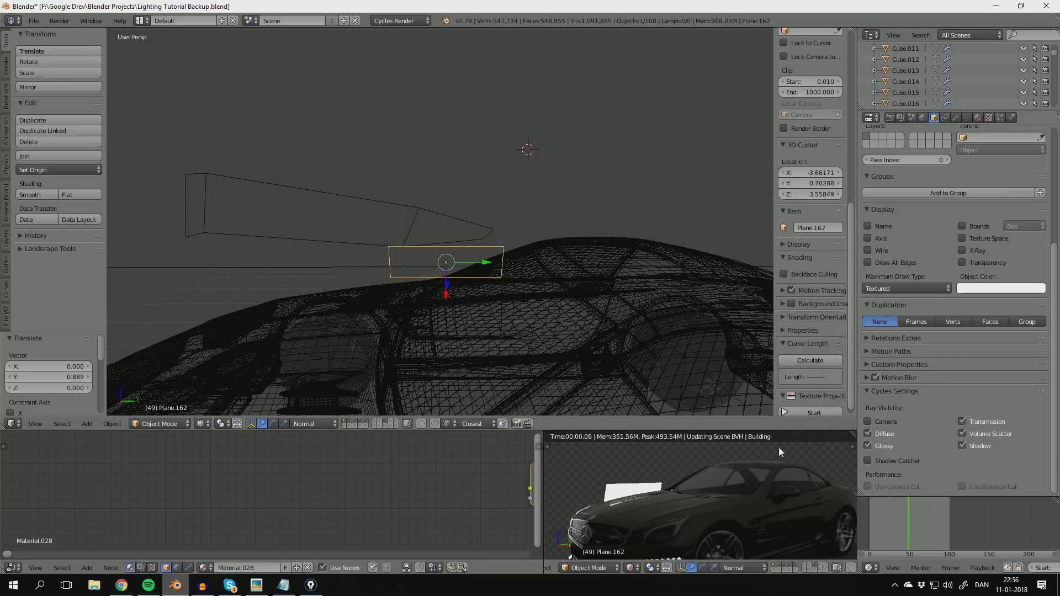
scroll(692, 483, "up", 5)
middle_click_drag(703, 485, 610, 477)
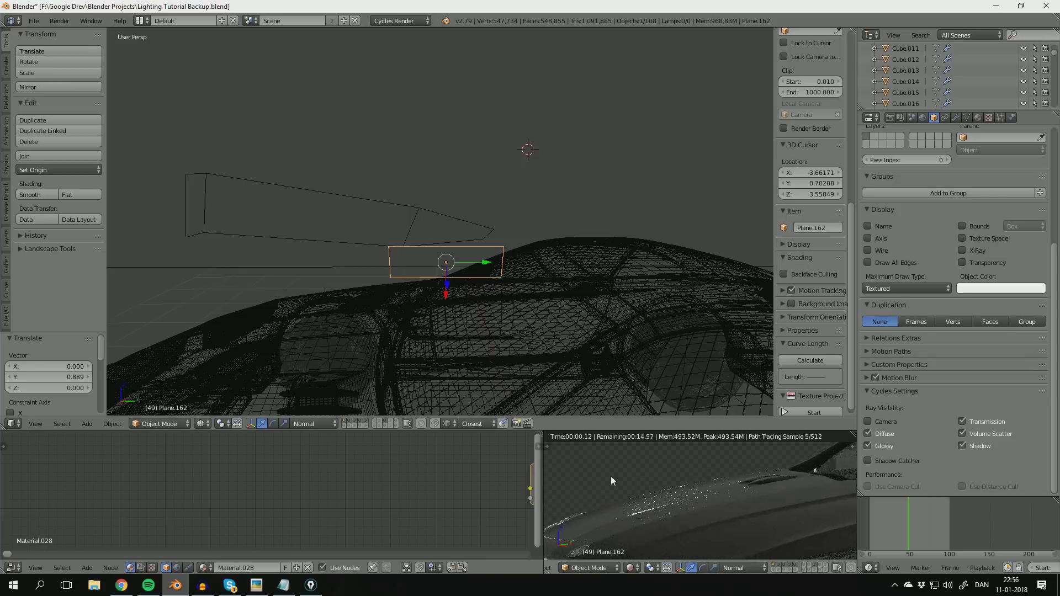
key("ctrl+b")
left_click_drag(584, 444, 845, 515)
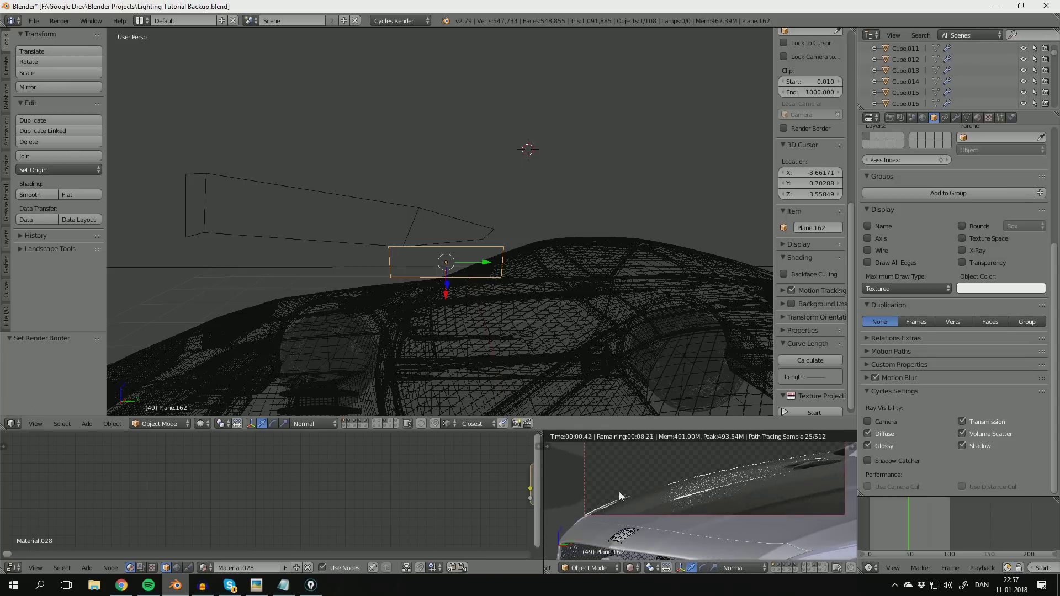
key("ctrl+alt+b")
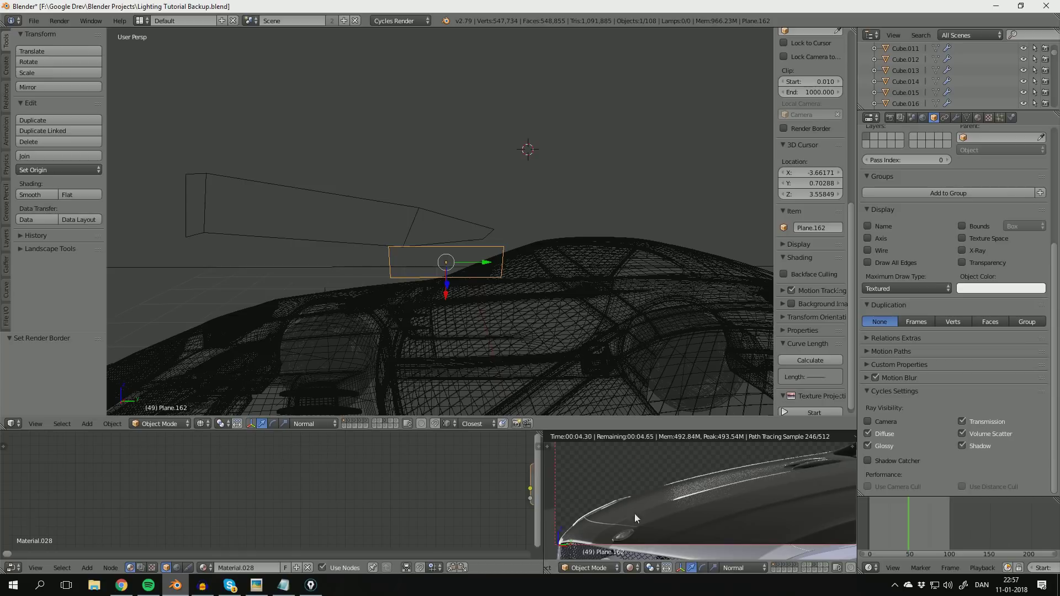
Step: Rotate the light strip about 9.56° around the Z axis
middle_click_drag(479, 287, 632, 297)
key("r")
key("z")
left_click(634, 277)
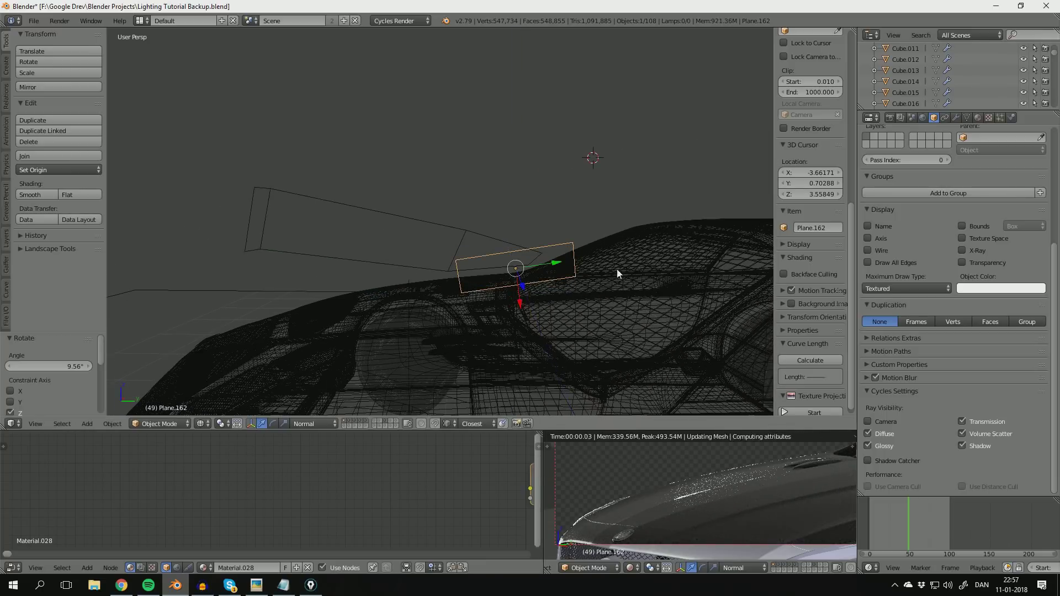
Step: Stretch the light strip by a factor of about 2.83 along its local Y axis and slide it about -1.44 along that axis
key("s")
key("y")
key("y")
left_click(221, 256)
key("g")
key("y")
key("y")
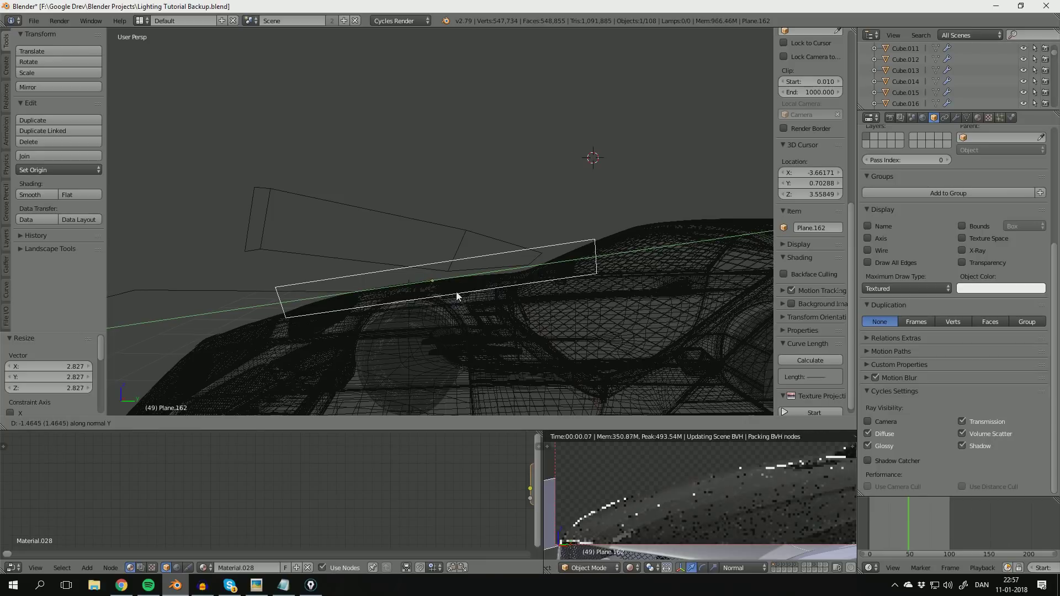
left_click(457, 295)
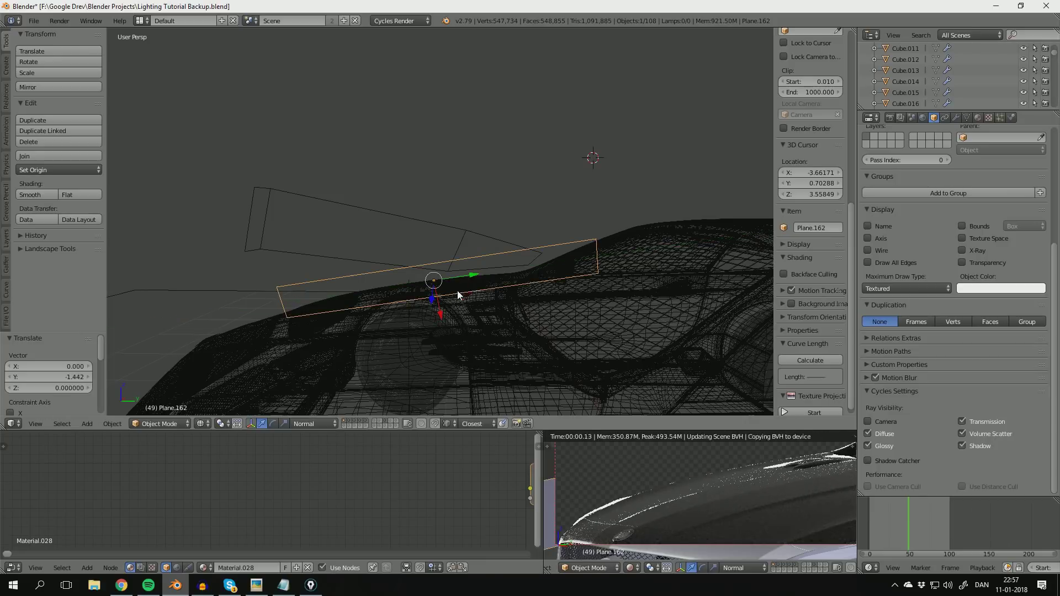
Step: Tilt the light strip slightly around its local Z axis and raise it about 0.034 along global Z
key("r")
key("z")
key("z")
left_click(617, 266)
key("g")
key("z")
left_click(625, 275)
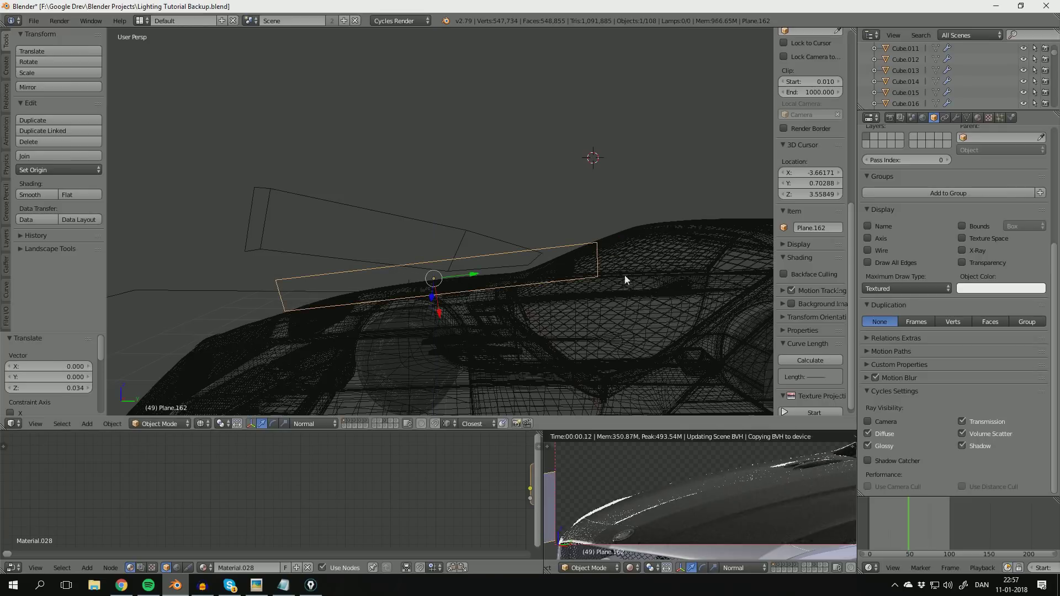
Step: Move the light strip about -0.39 along its local Z axis and save the project file
middle_click_drag(625, 276, 586, 278)
key("g")
key("z")
key("z")
left_click(414, 311)
key("ctrl+s")
Step: Redraw the preview's render border around the front part of the hood edge
middle_click_drag(414, 310, 497, 320)
scroll(679, 459, "up", 3)
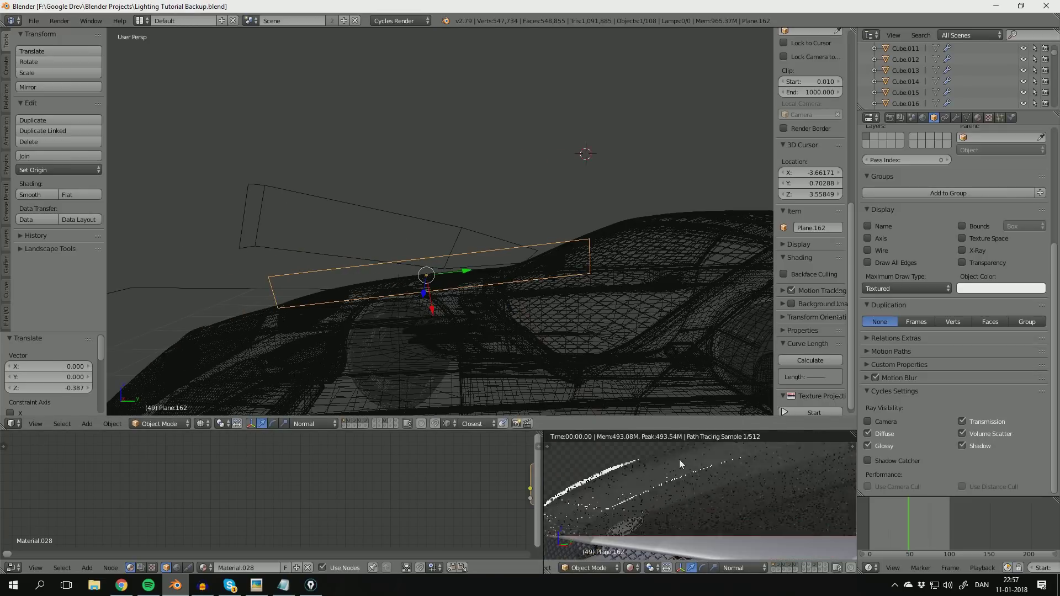
key("ctrl+b")
left_click_drag(645, 450, 826, 515)
middle_click_drag(767, 482, 756, 510, "shift")
scroll(574, 304, "up", 1)
Step: Rotate the light strip about 0.9° around its local Z axis
key("g")
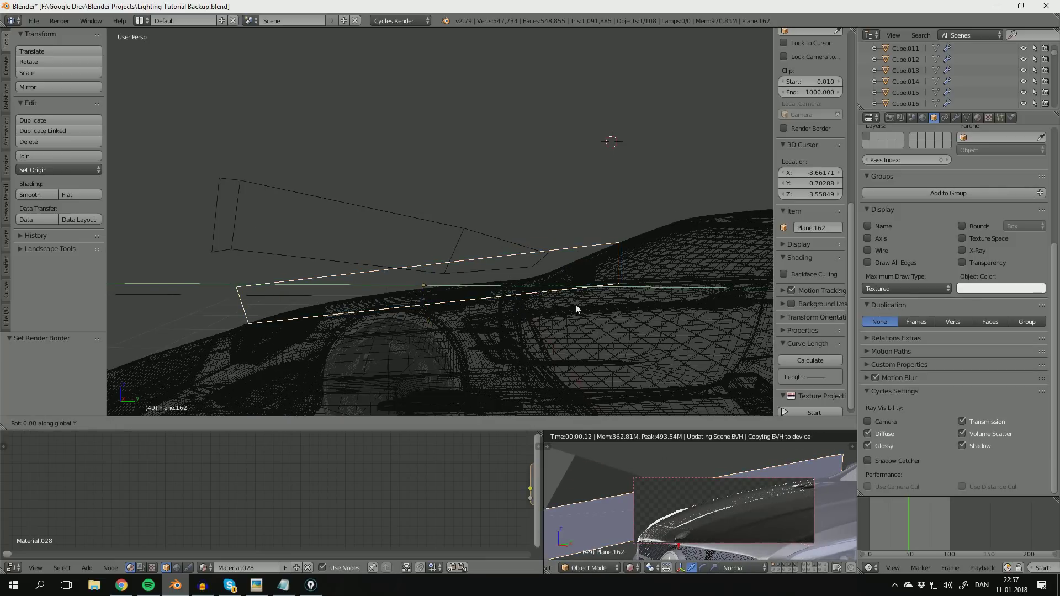
right_click(581, 302)
key("r")
key("z")
key("z")
left_click(548, 240)
Step: Move the Emission node of the strip's material further away from the Material Output node
scroll(404, 498, "down", 4)
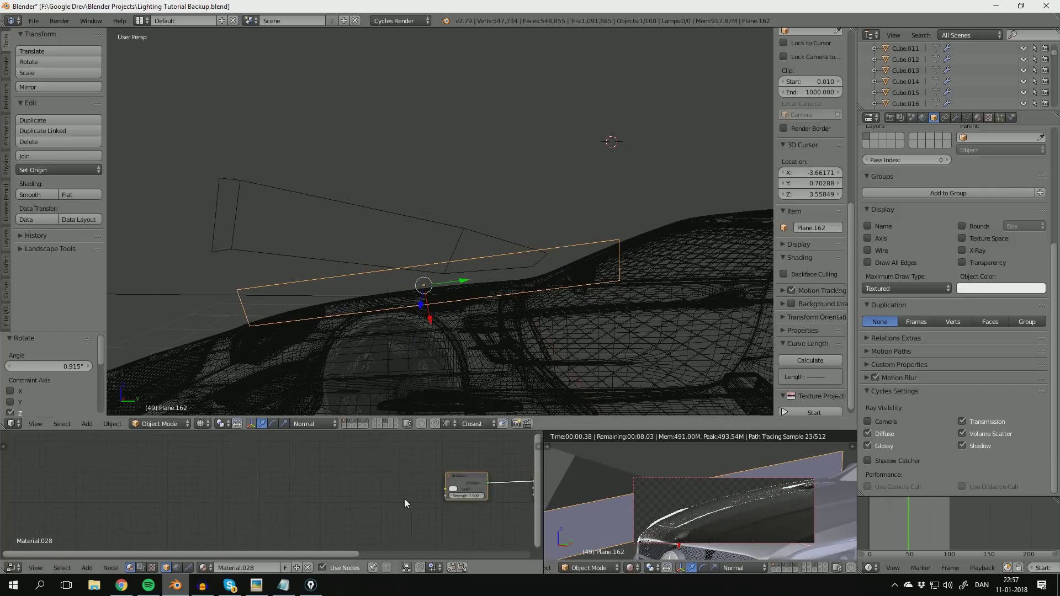
middle_click_drag(404, 499, 389, 482)
scroll(389, 482, "up", 3)
left_click(426, 465)
left_click_drag(426, 466, 366, 466)
Step: Add a Gradient Texture node to the strip's material and place it well before the Emission node
middle_click_drag(279, 461, 328, 450)
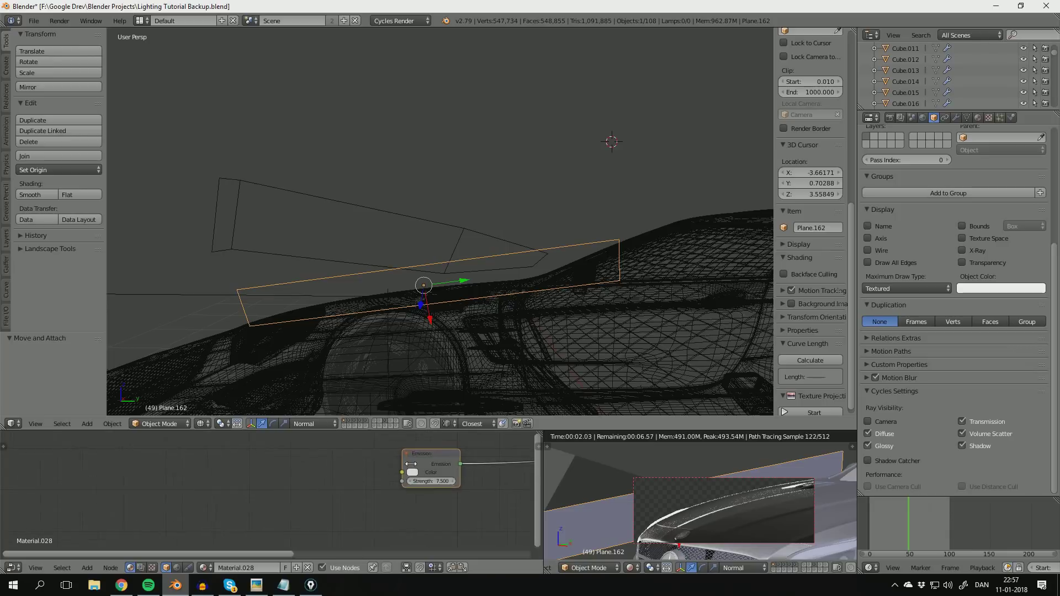
scroll(328, 449, "down", 3)
key("shift+a")
left_click(315, 440)
type("g")
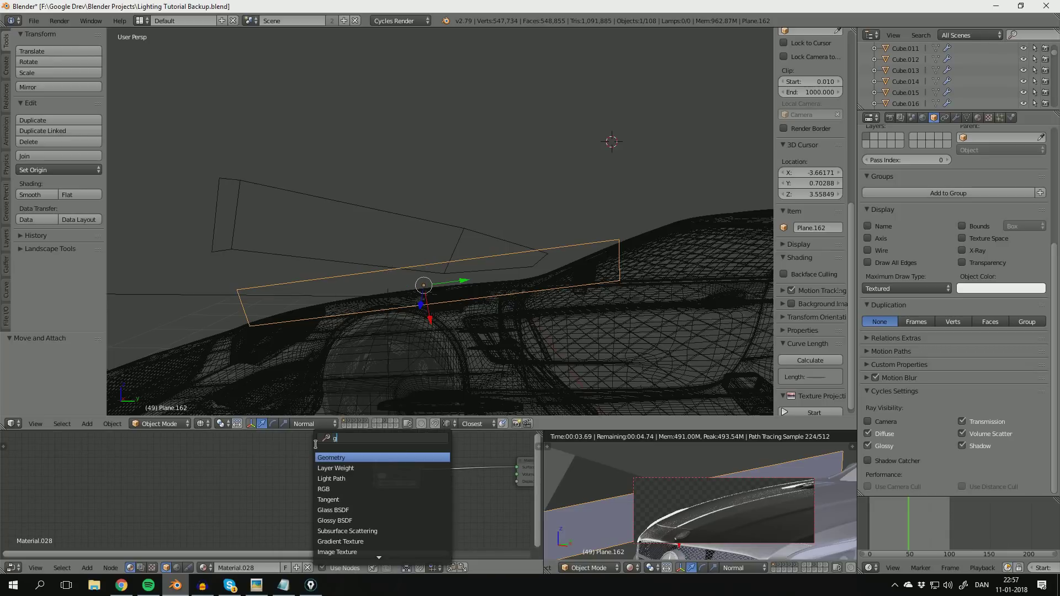
key("BackSpace")
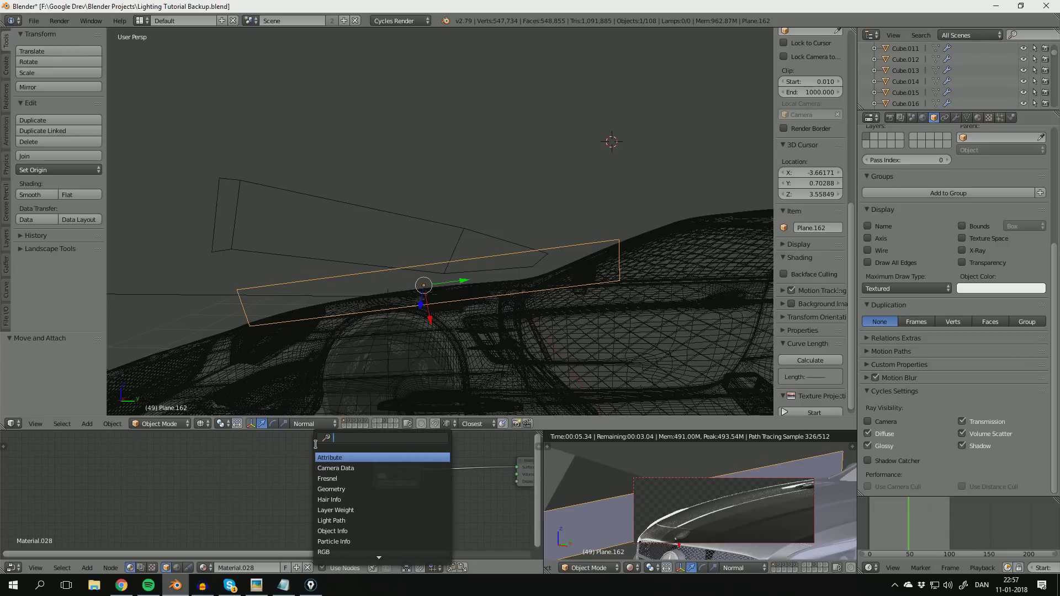
type("gra")
key("Return")
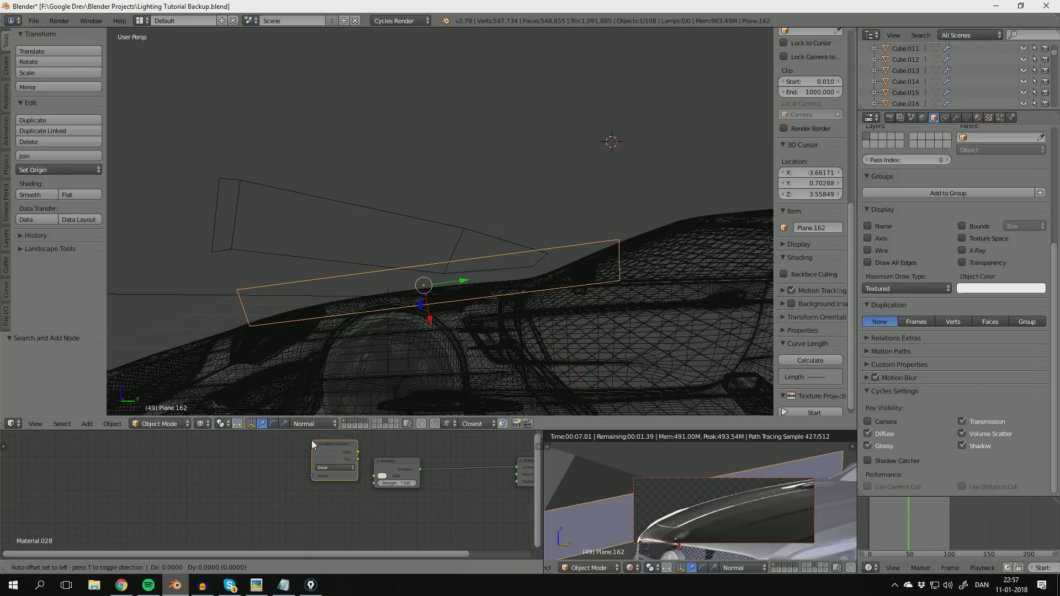
left_click(160, 434)
Step: Add a ColorRamp node, feed it the Gradient Texture's Fac output, and connect its Color output to the Emission node's Color
key("shift+a")
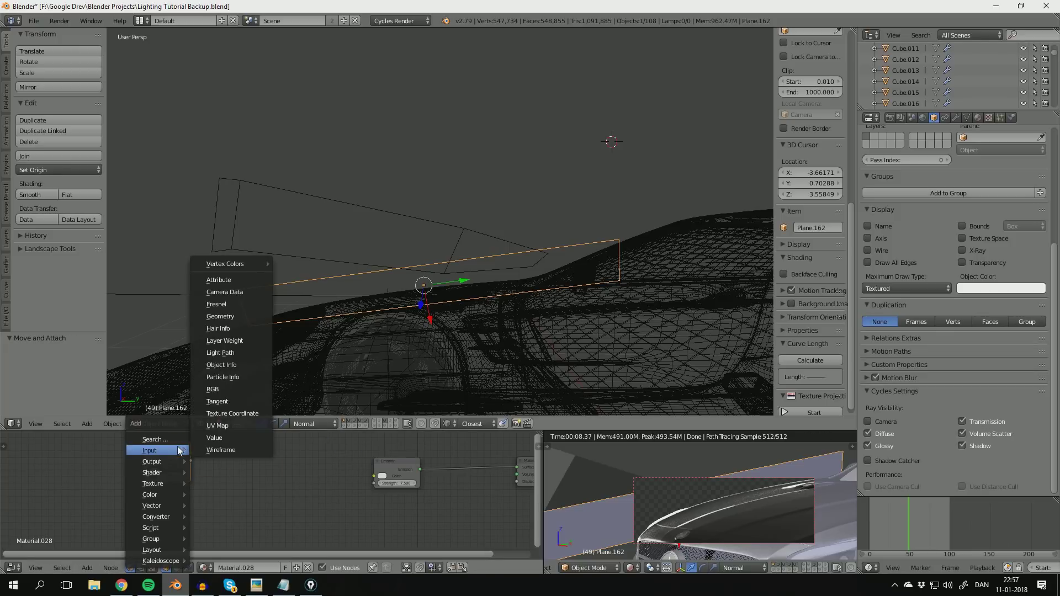
left_click(177, 446)
type("col")
key("Return")
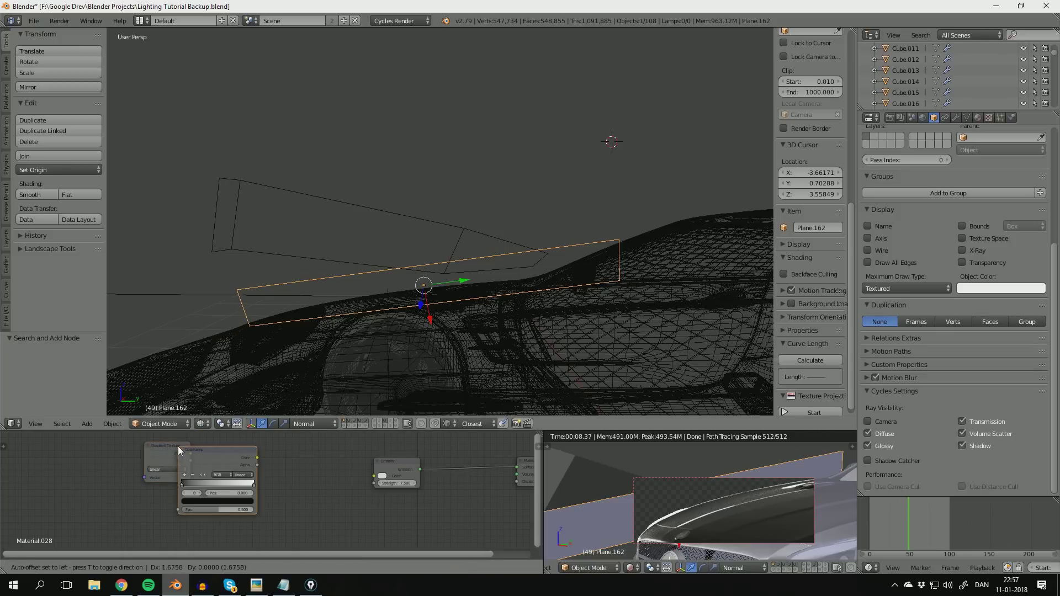
left_click(215, 449)
left_click_drag(191, 461, 215, 512)
left_click_drag(240, 465, 374, 476)
left_click(173, 458)
Step: Enable Camera ray visibility for the light strip and examine its gradient in the rendered preview
key("KP_0")
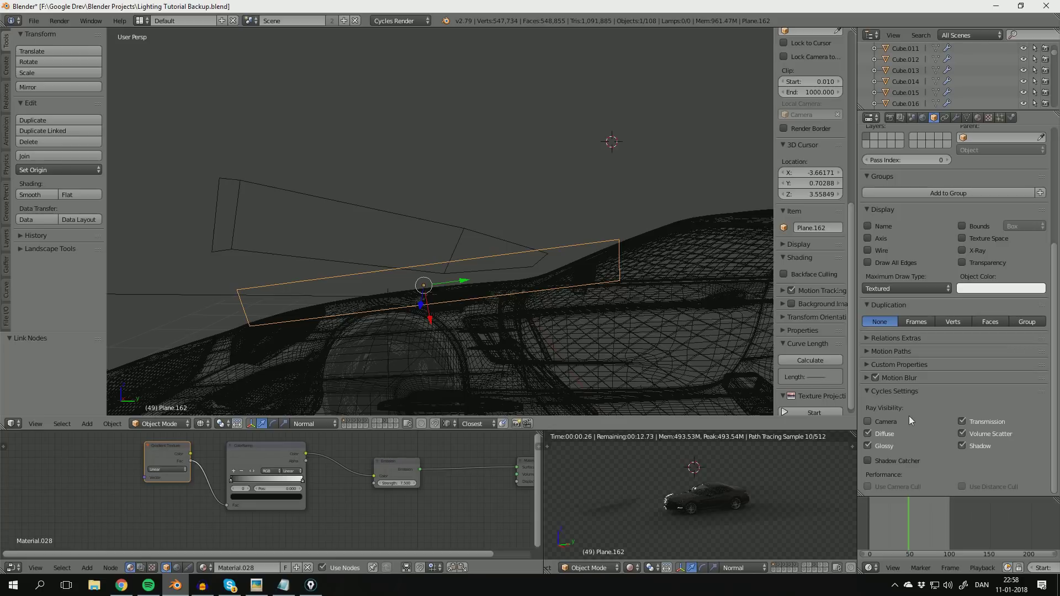
left_click(902, 421)
scroll(749, 506, "up", 5)
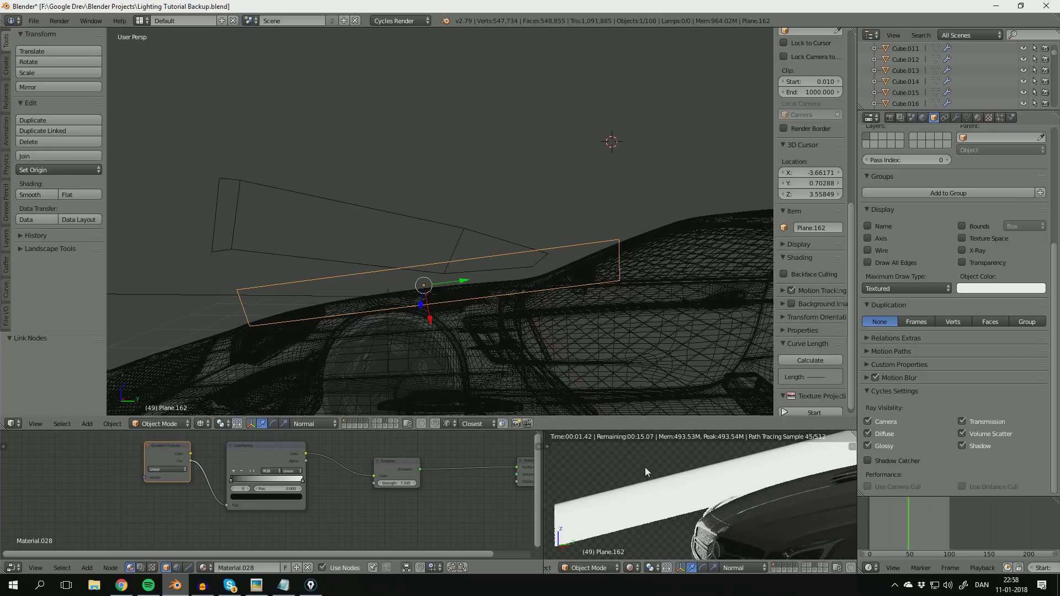
Step: Add Mapping and Texture Coordinate nodes to the Gradient Texture and set the mapping's Z rotation to 270°
middle_click_drag(164, 451, 270, 487)
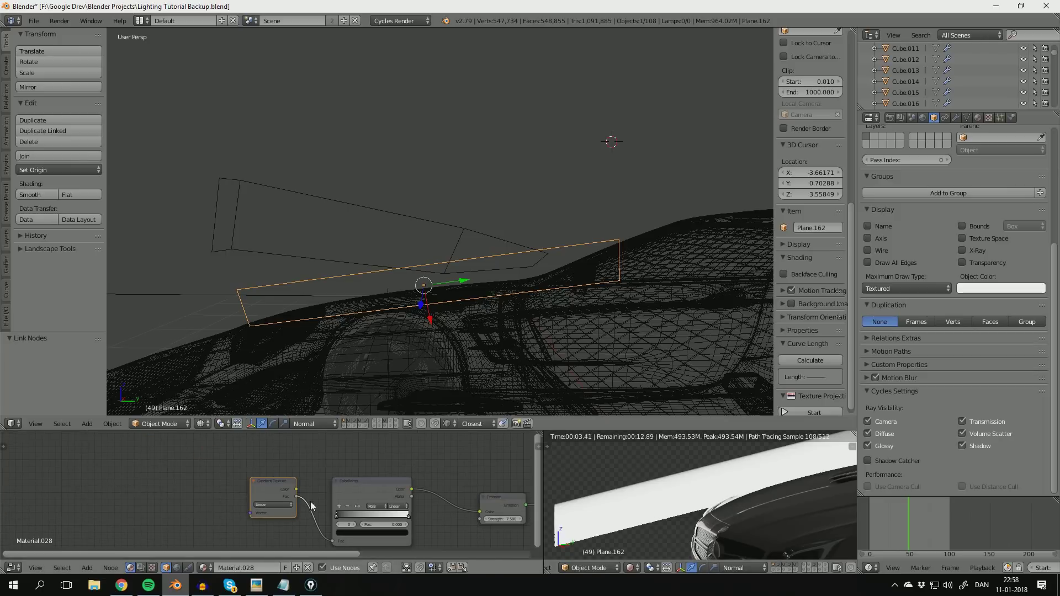
left_click(269, 486)
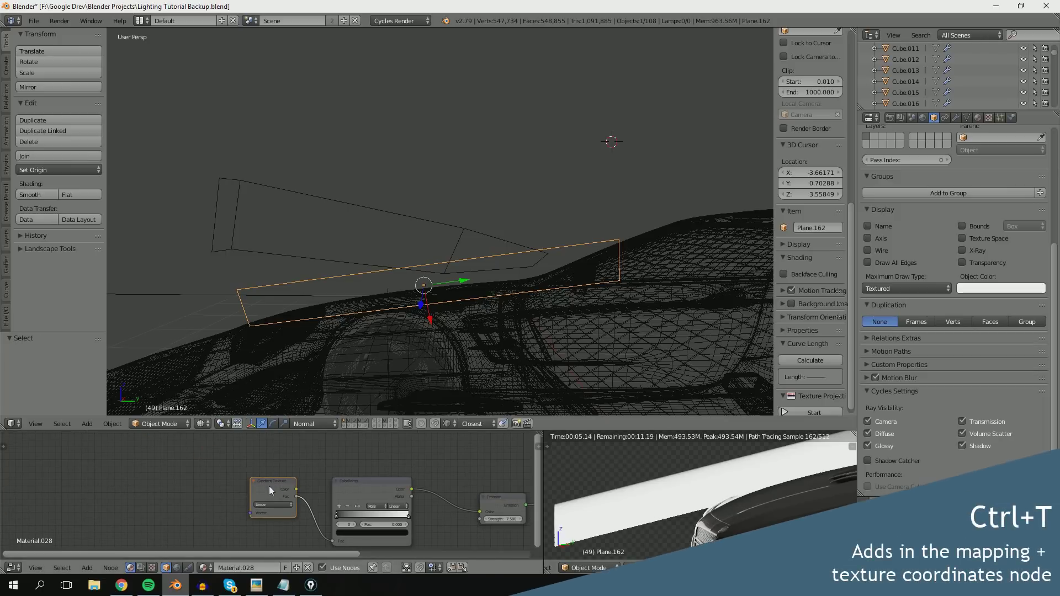
key("ctrl+t")
scroll(243, 495, "up", 2)
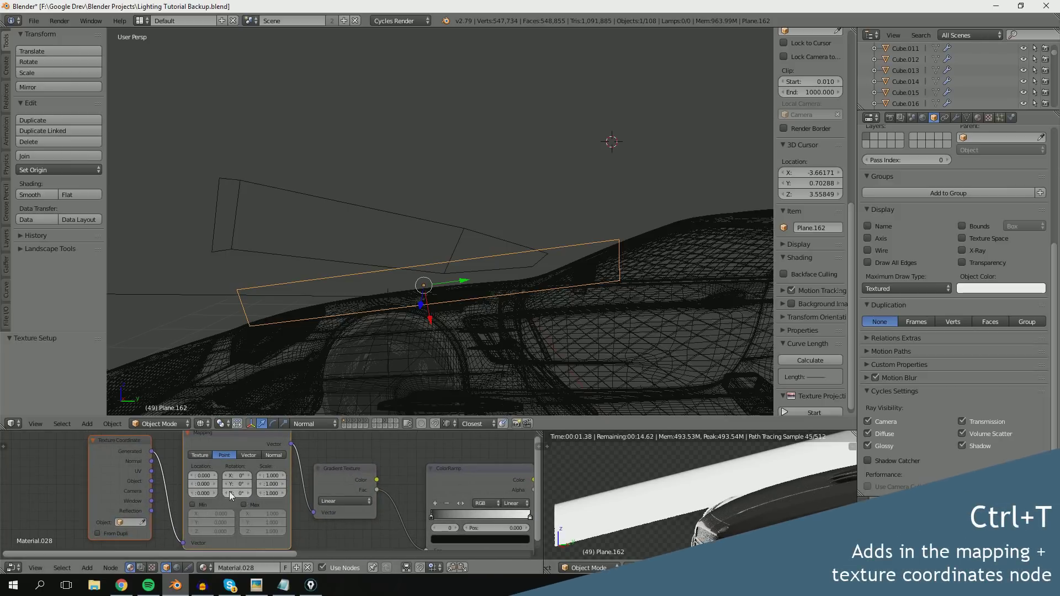
type("270")
key("Return")
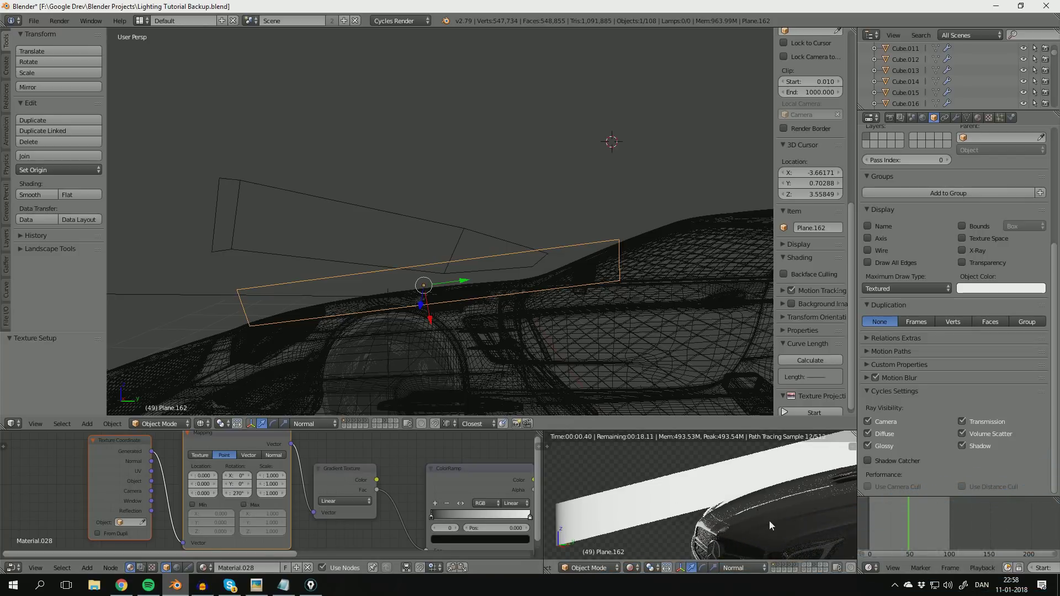
Step: Move the ColorRamp's black stop to 0.027 and set its interpolation to Ease
middle_click_drag(436, 509, 343, 485)
mouse_move(343, 488)
left_mouse_down()
mouse_move(379, 492)
mouse_move(354, 504)
left_mouse_up()
key("KP_0")
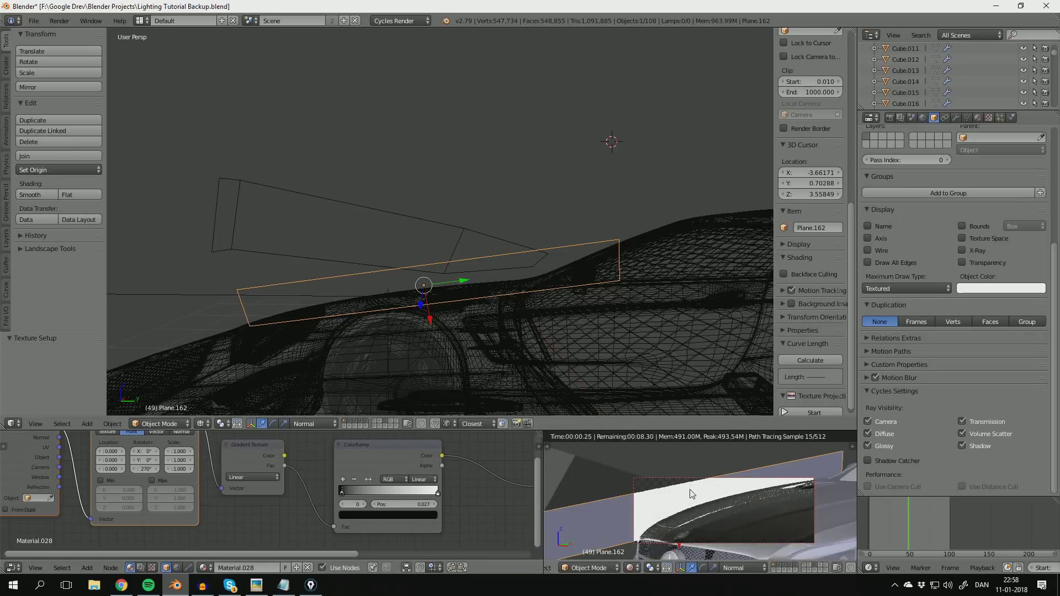
scroll(697, 502, "up", 2)
middle_click_drag(711, 519, 690, 499, "shift")
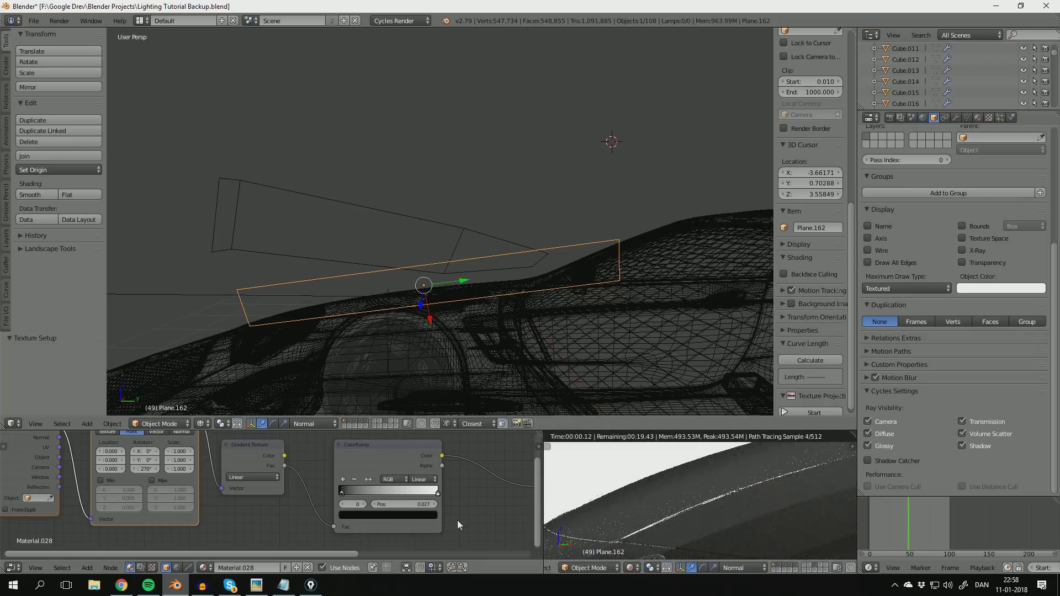
left_click(426, 479)
left_click(418, 469)
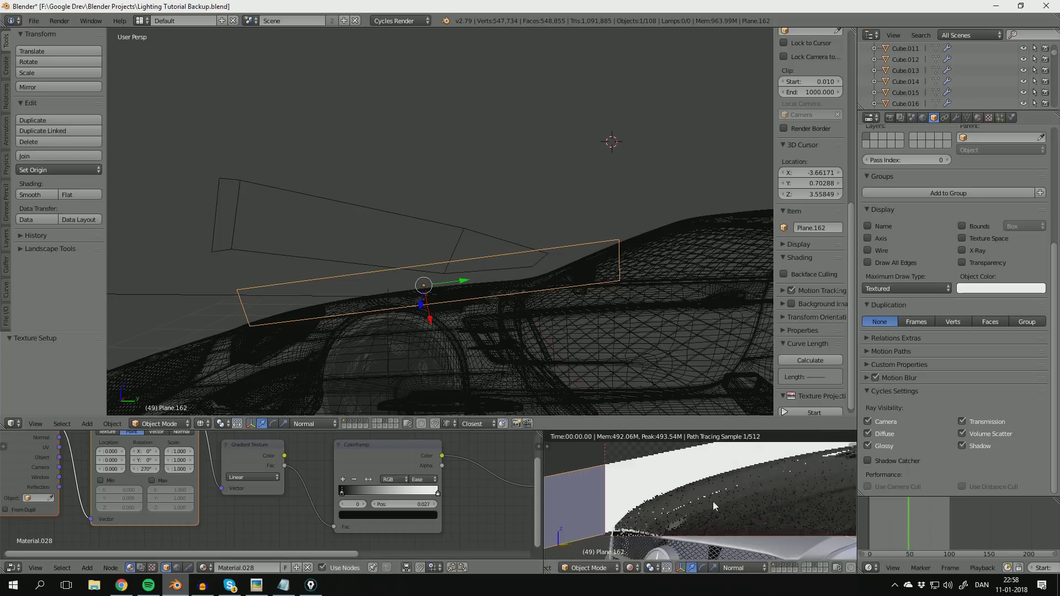
middle_click_drag(713, 502, 683, 503)
scroll(569, 494, "up", 4)
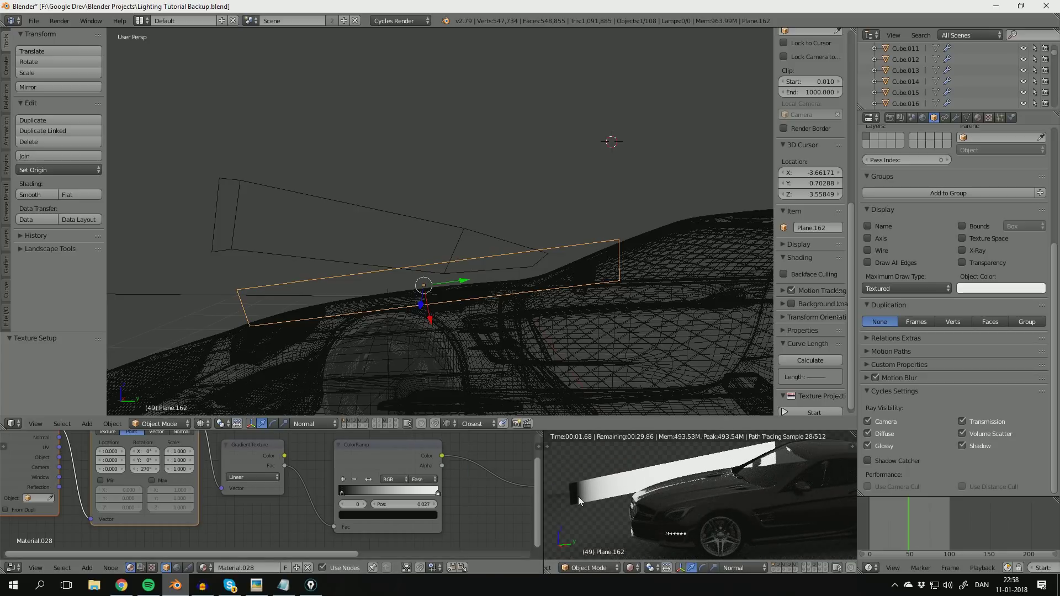
Step: Move the ColorRamp's black stop to about 0.51 and lighten its colour to a very dark grey
key("KP_0")
middle_click_drag(697, 502, 631, 500, "shift")
left_click_drag(342, 491, 389, 496)
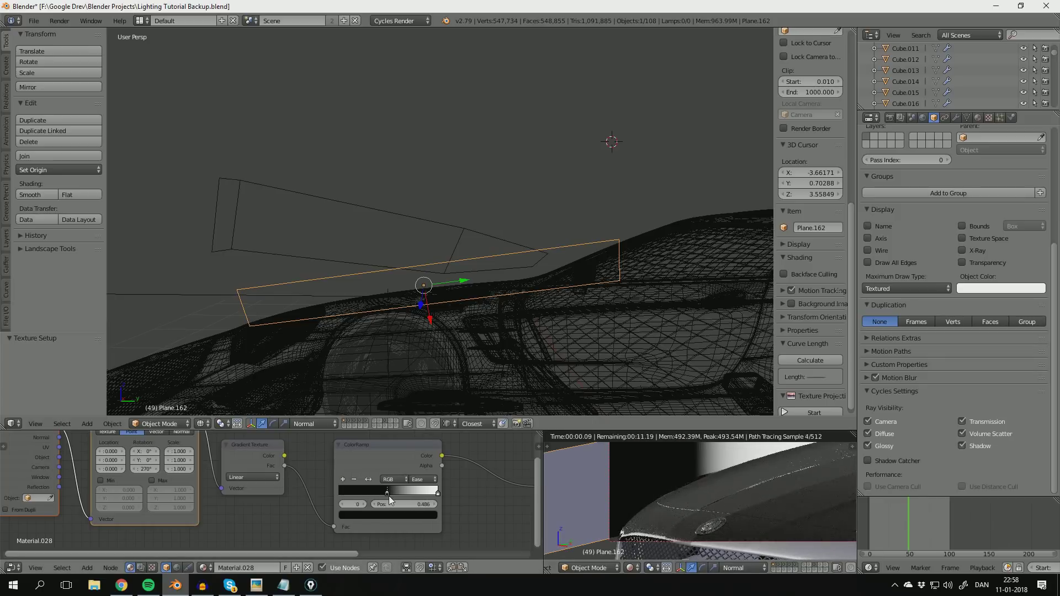
scroll(389, 496, "down", 3)
middle_click_drag(388, 496, 296, 490)
scroll(315, 489, "up", 3)
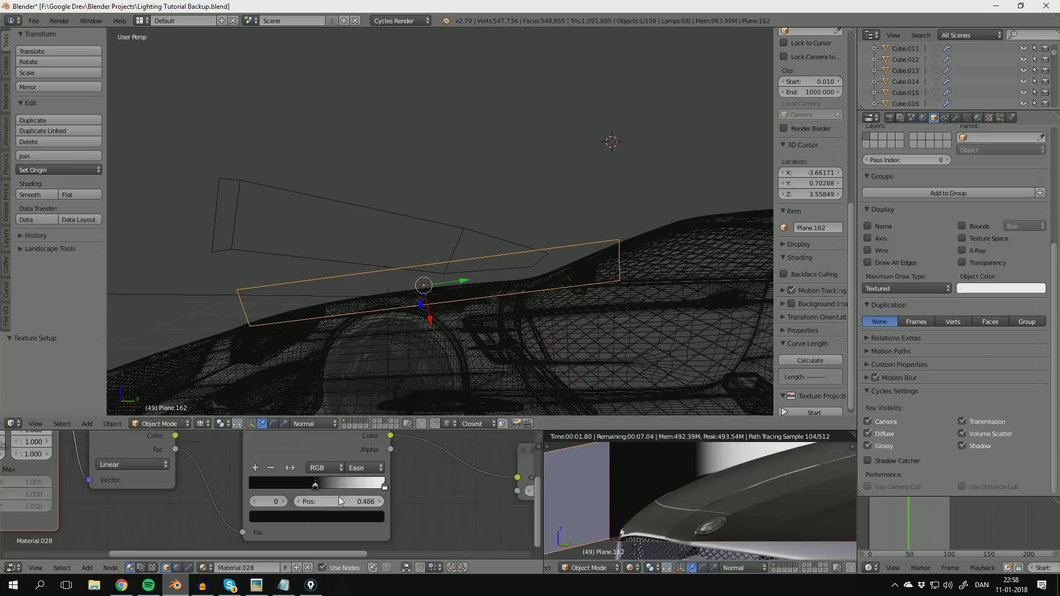
left_click_drag(319, 487, 309, 488)
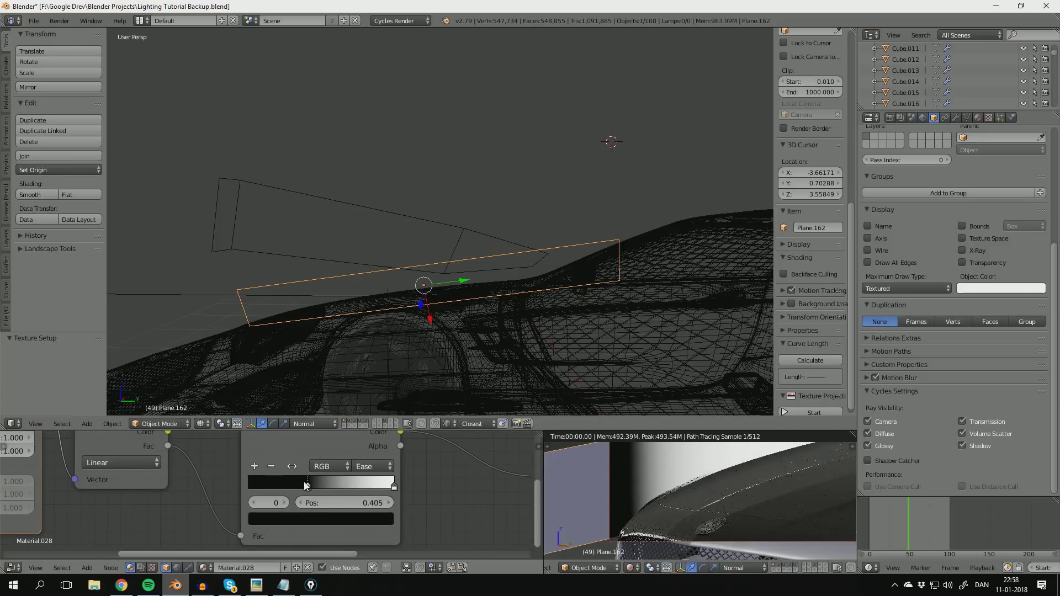
left_click(309, 518)
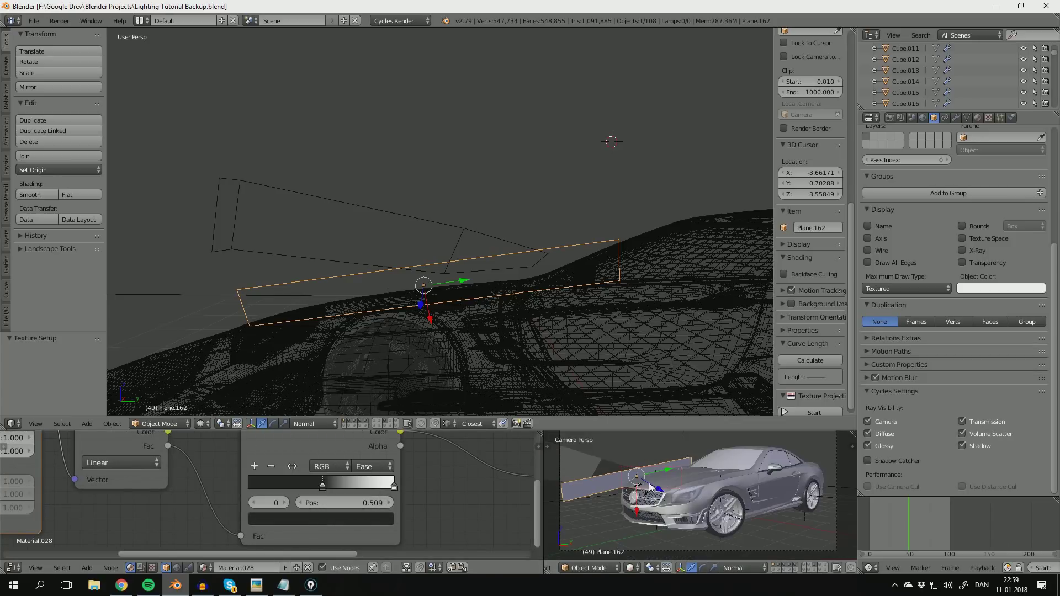
Step: Delete the light strip over the hood edge and leave everything deselected
scroll(598, 461, "down", 2)
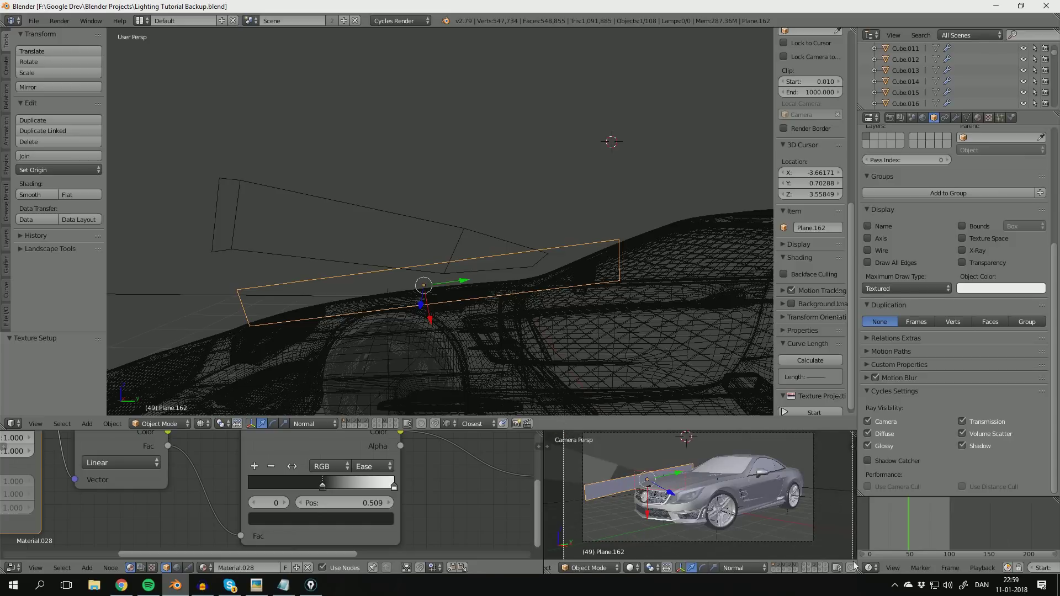
key("Delete")
key("a")
key("a")
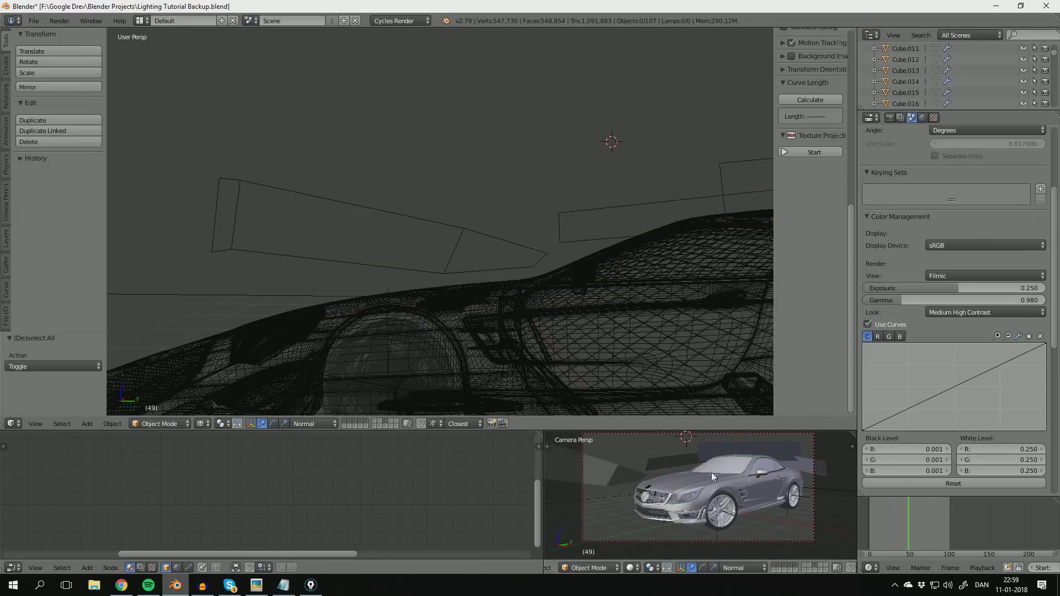
Step: Select the existing bent light plane beside the front of the car
scroll(694, 478, "up", 4)
middle_click_drag(655, 502, 740, 531, "shift")
right_click(684, 480)
scroll(782, 529, "up", 2)
key("KP_0")
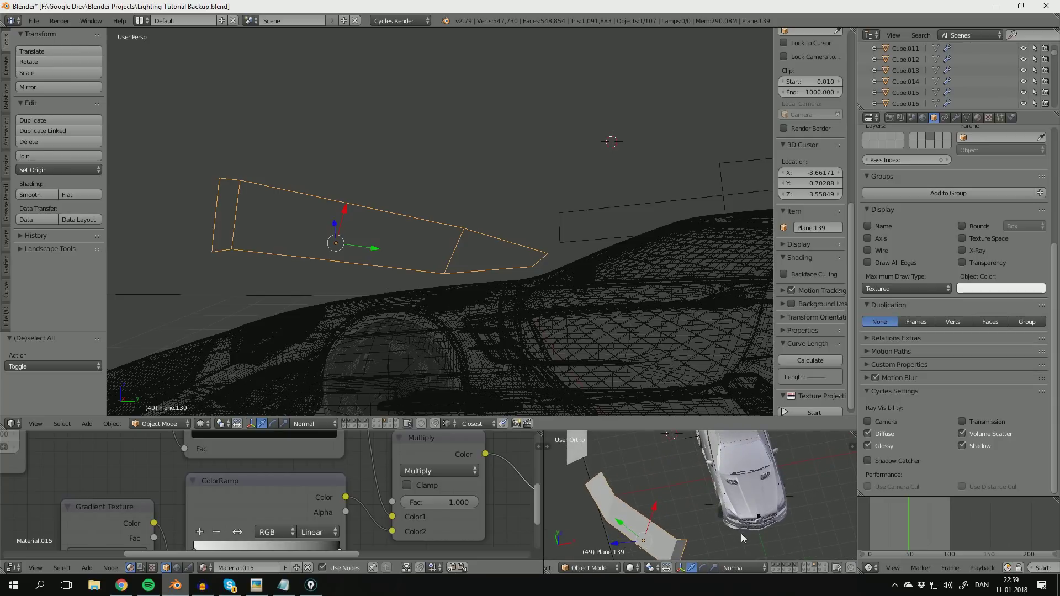
Step: Set the camera preview's render border around the front of the grille and save over the existing project file
key("KP_0")
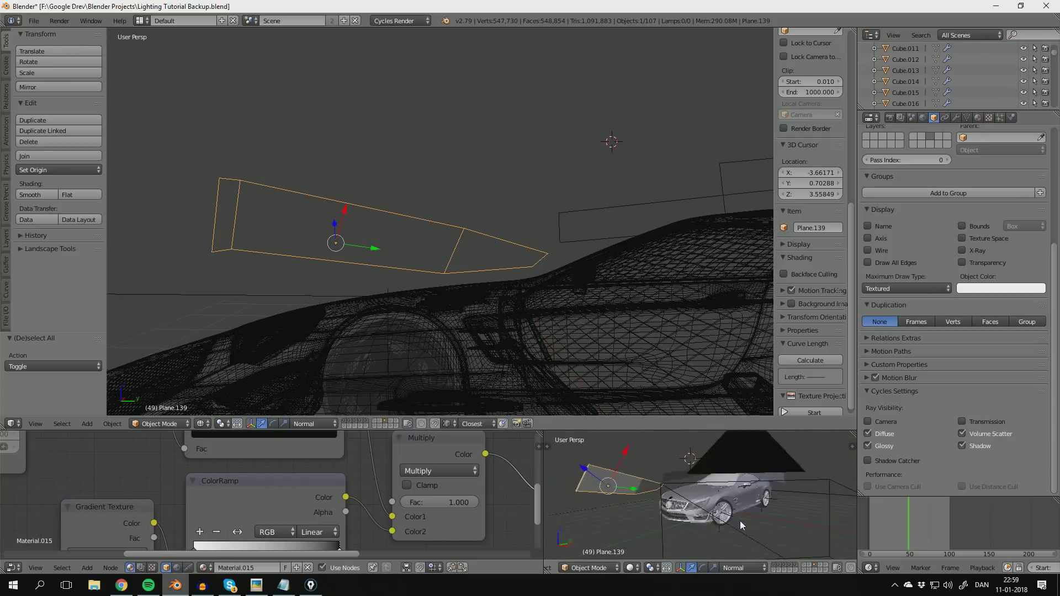
left_click_drag(748, 520, 766, 528)
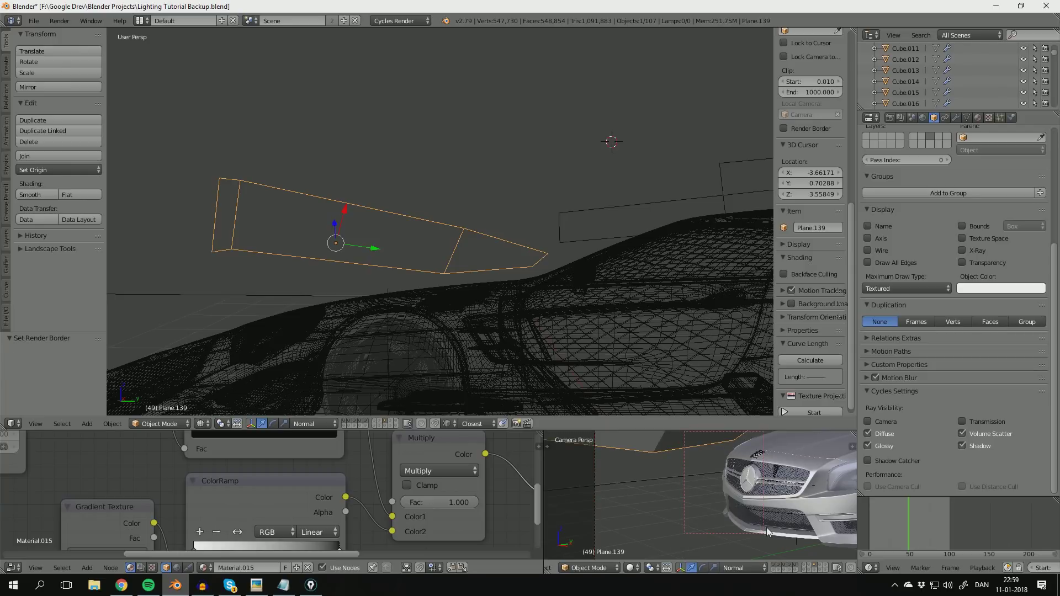
key("ctrl+s")
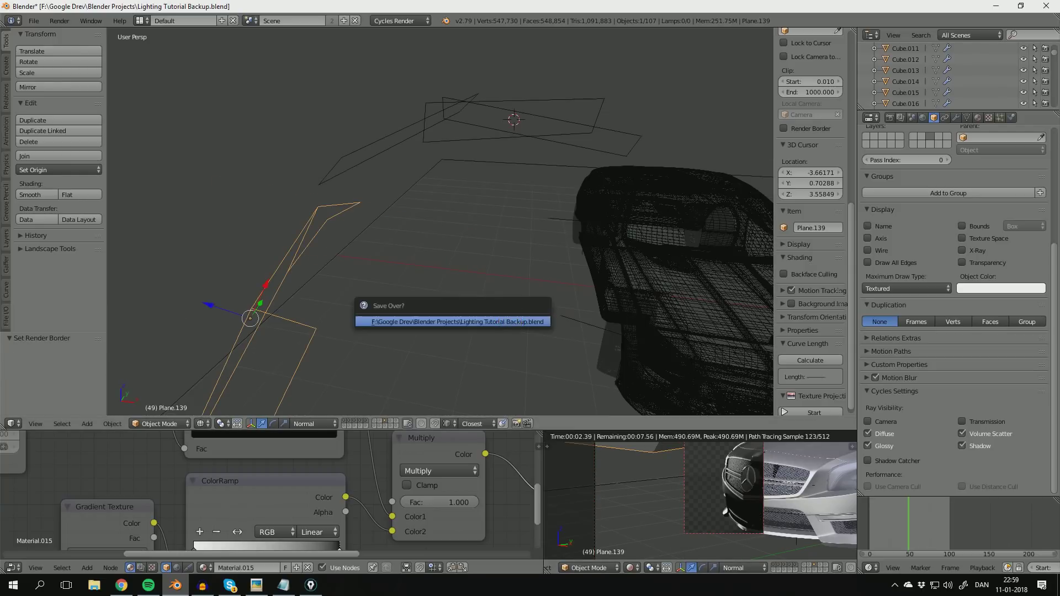
left_click(514, 321)
Step: Examine the rendered grille edge up close and extend the render border to the whole camera frame
scroll(693, 477, "up", 3)
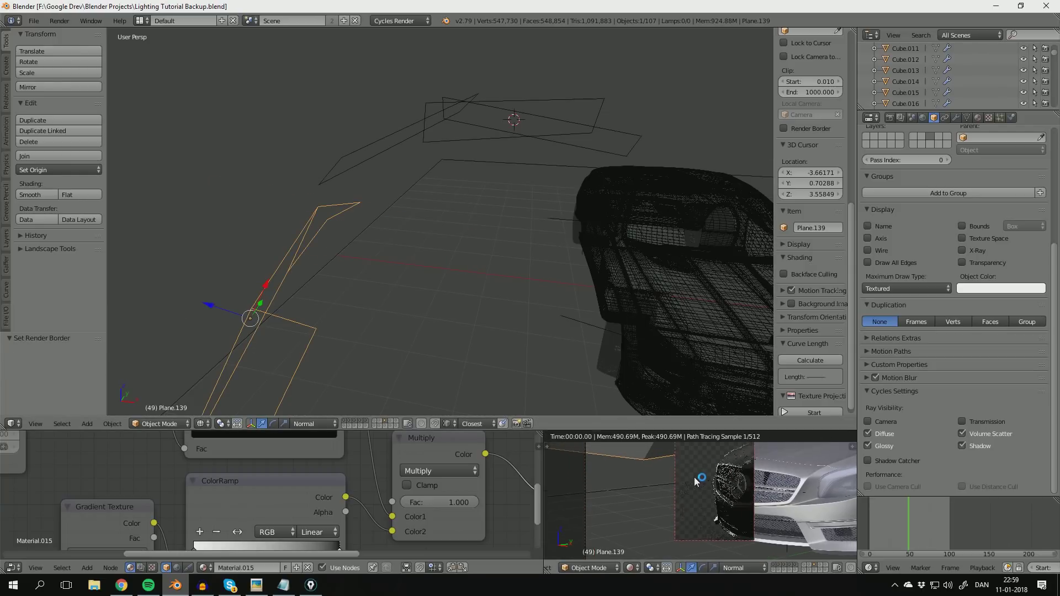
middle_click_drag(725, 472, 717, 512, "shift")
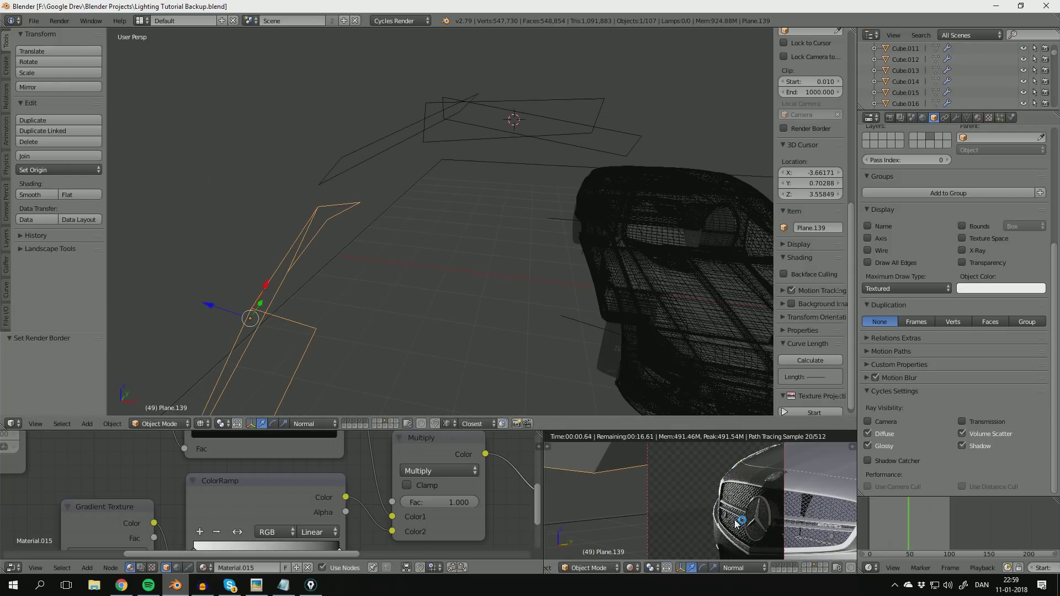
scroll(717, 512, "down", 5)
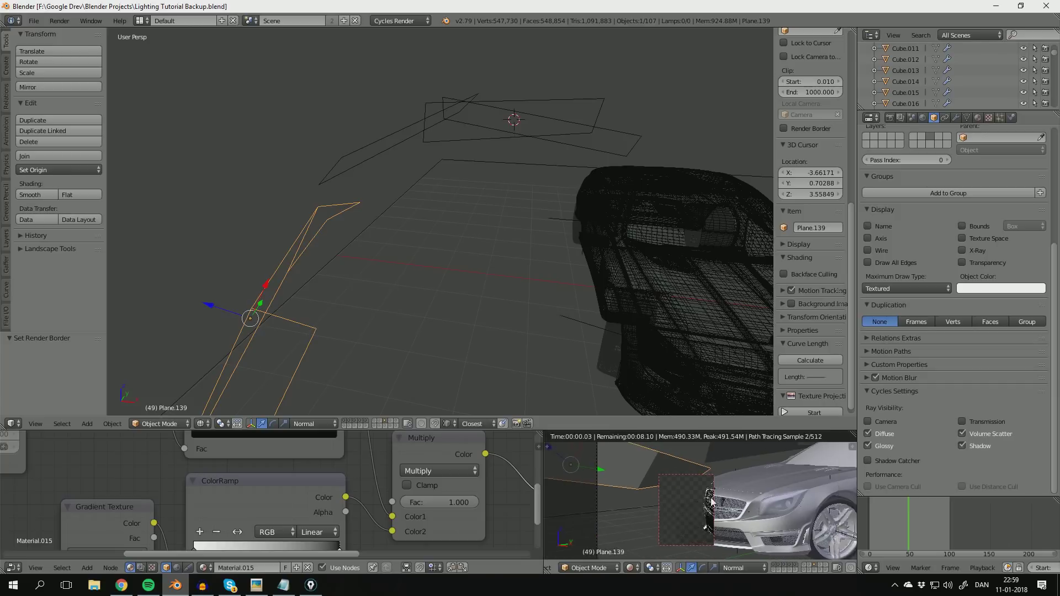
key("ctrl+alt+b")
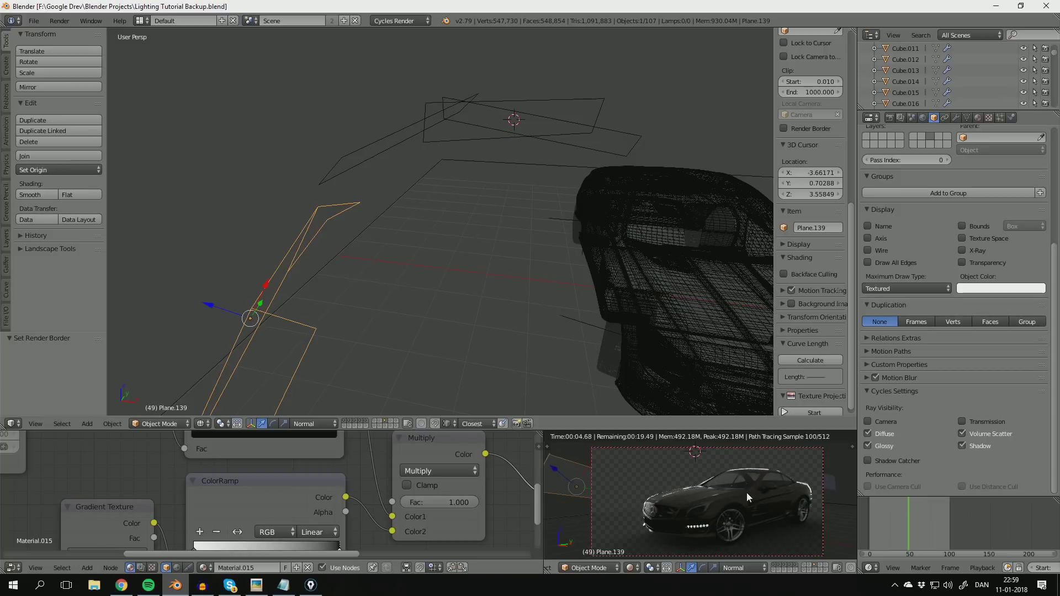
Step: Save over the existing project file and select the camera in a view from above the scene
scroll(554, 279, "down", 5)
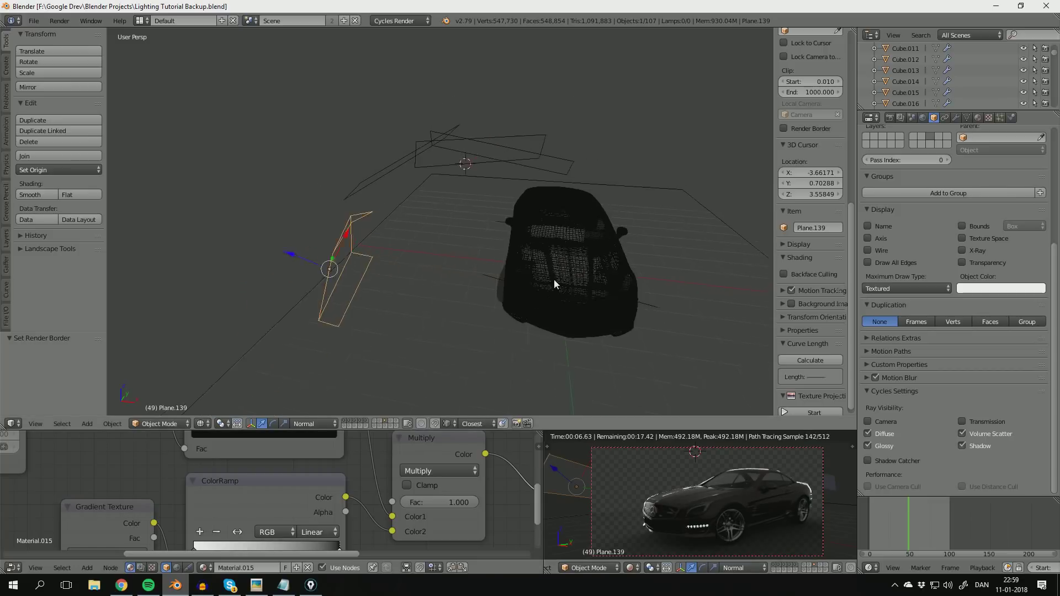
middle_click_drag(555, 279, 574, 280)
key("ctrl+s")
key("Return")
middle_click_drag(651, 282, 450, 338)
right_click(461, 368)
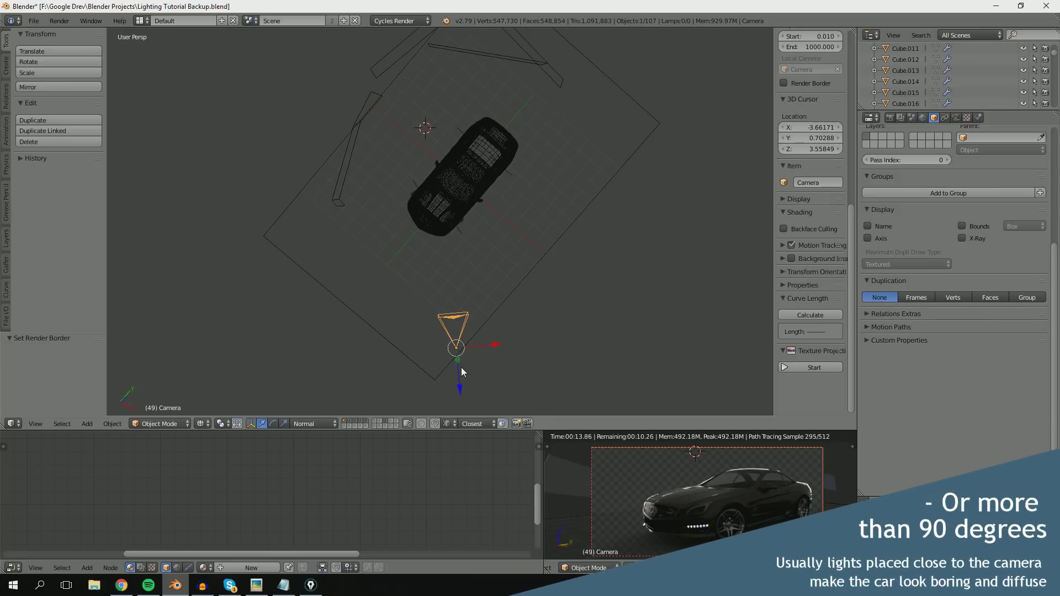
left_click(483, 391)
left_click(396, 388)
left_click(622, 310)
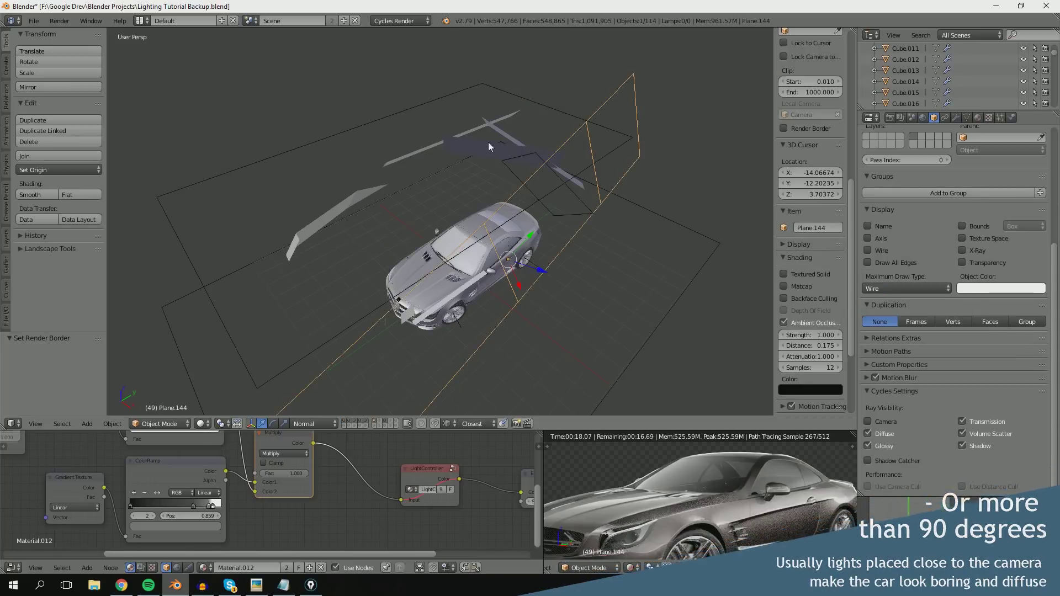
Step: Clear the selection and box-select the light planes above, behind and along the far side of the car
key("a")
key("b")
left_click_drag(462, 102, 490, 154)
key("b")
left_click_drag(409, 89, 456, 115)
key("b")
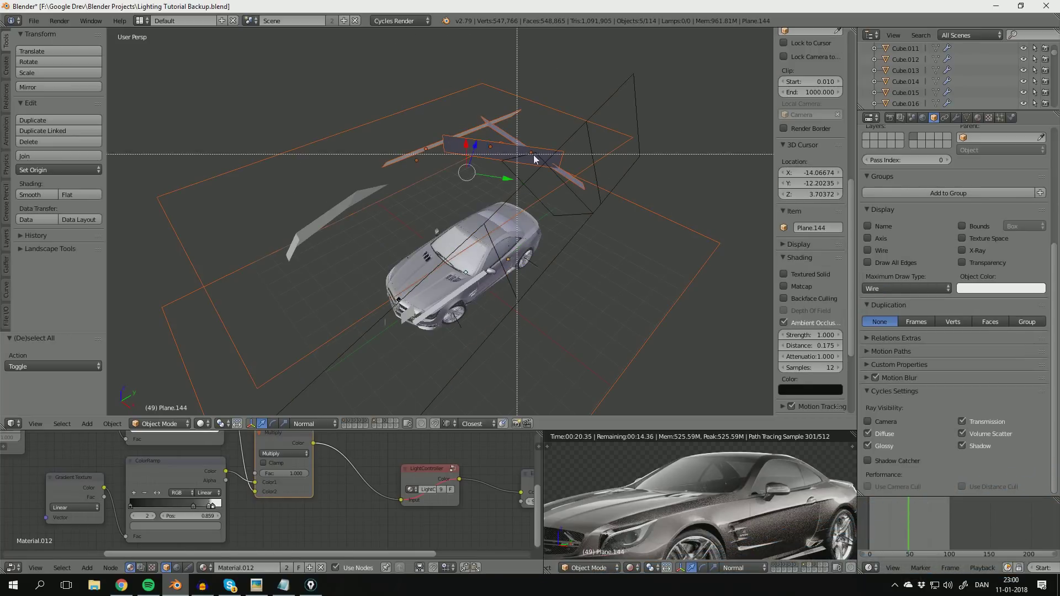
left_click_drag(552, 168, 578, 200)
key("b")
left_click_drag(321, 196, 346, 224)
middle_click_drag(342, 309, 345, 287, "shift")
key("b")
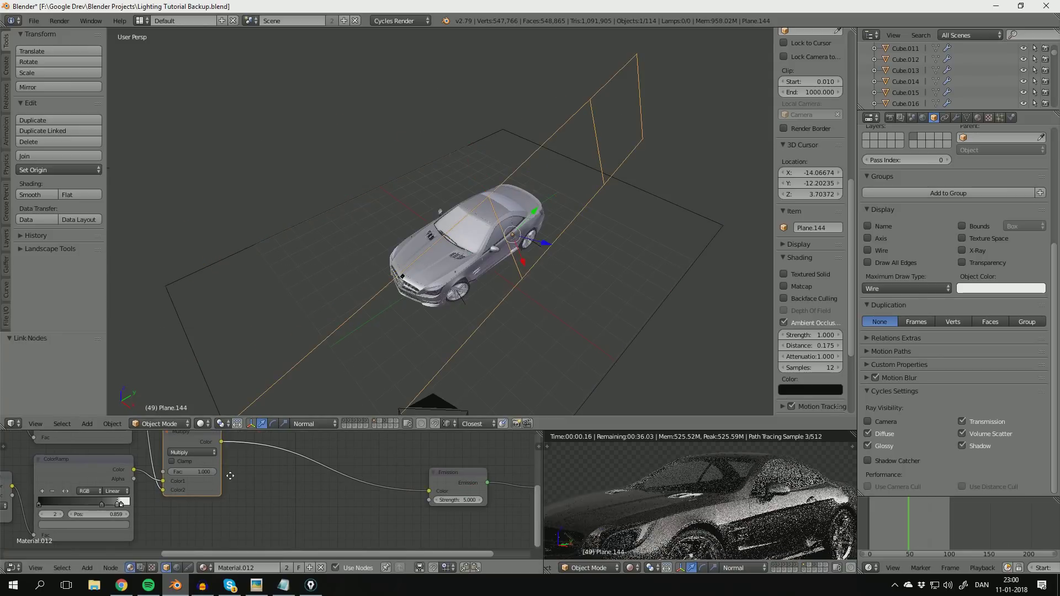
Step: Preview the second ColorRamp's output through an emission viewer and make the side light plane visible to camera rays
middle_click_drag(230, 476, 349, 472)
left_click(234, 472, "ctrl+shift")
scroll(237, 473, "down", 3)
middle_click_drag(276, 475, 161, 475)
scroll(220, 474, "up", 2)
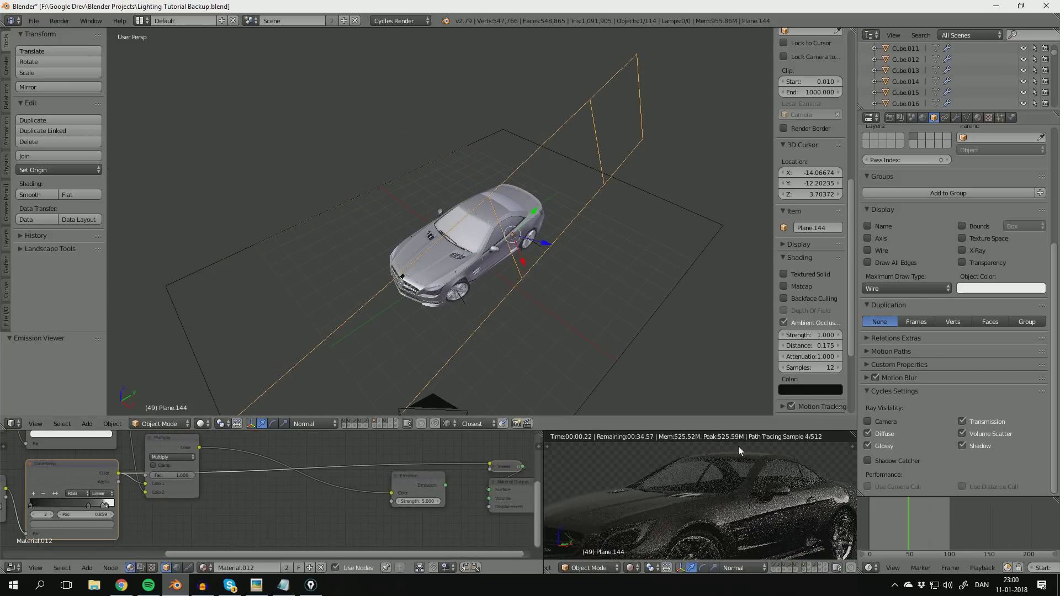
left_click(870, 421)
middle_click_drag(574, 287, 676, 287)
scroll(733, 484, "down", 8)
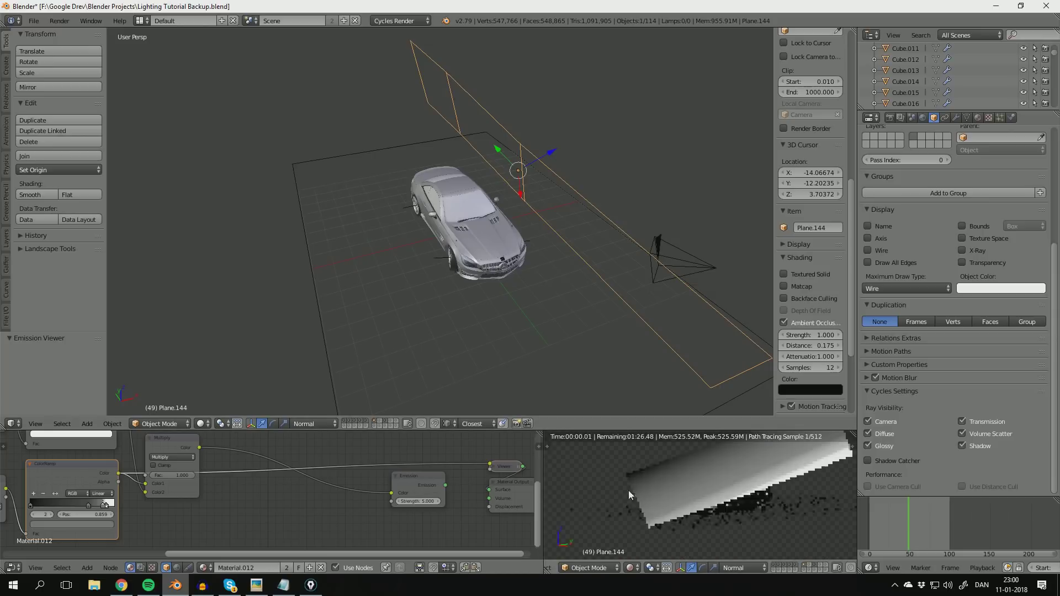
Step: Examine the rendered gradient on the side light plane alongside the Gradient Texture and ColorRamp stops that shape it
middle_click_drag(629, 490, 710, 502)
scroll(183, 496, "down", 1)
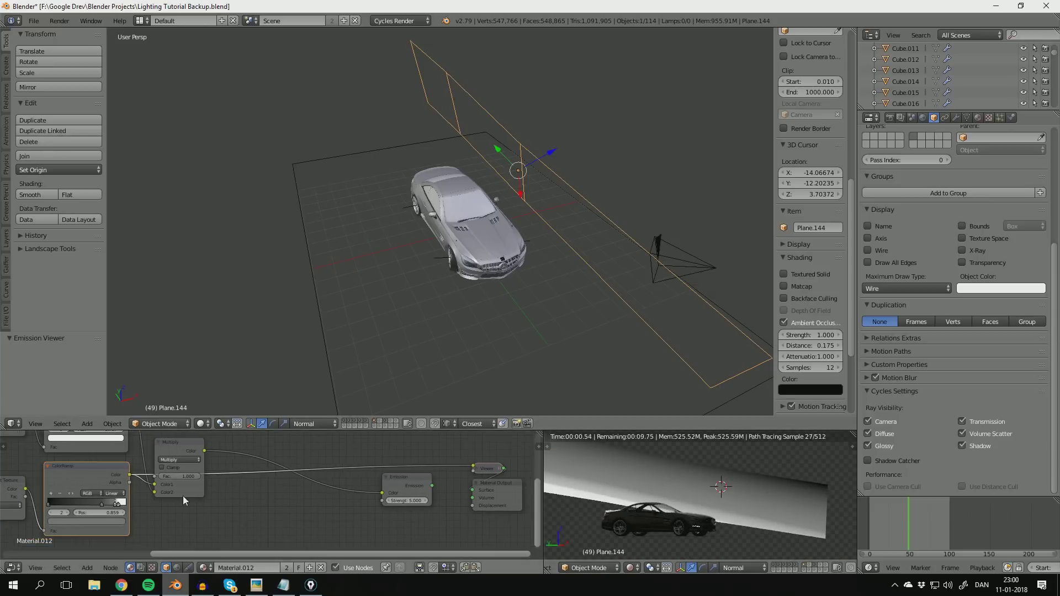
middle_click_drag(183, 495, 310, 493)
mouse_move(691, 502)
middle_mouse_down()
mouse_move(780, 496)
mouse_move(697, 499)
middle_mouse_up()
scroll(271, 491, "up", 5)
middle_click_drag(197, 491, 279, 484)
middle_click_drag(682, 505, 667, 525)
scroll(637, 512, "up", 3)
scroll(767, 505, "up", 4)
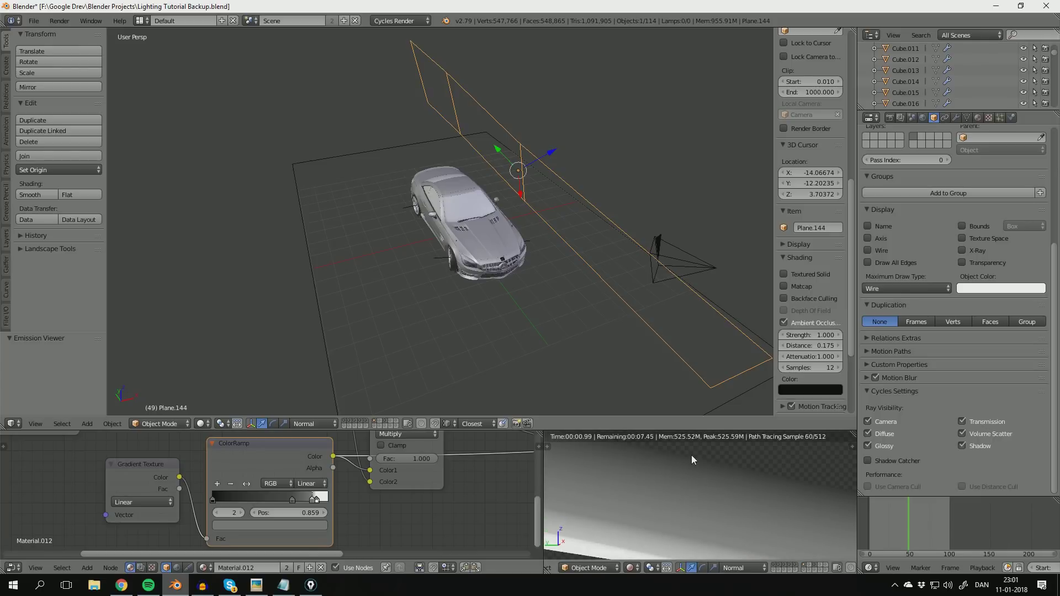
scroll(287, 483, "up", 5)
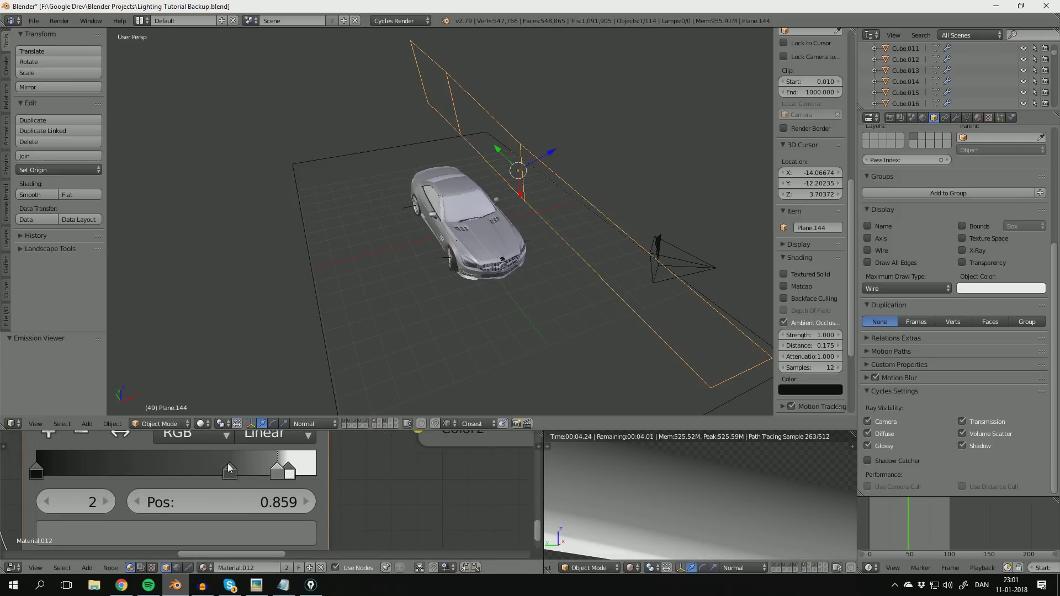
left_click(234, 473)
Step: Examine the side light's reflection across the car's body panels up close and save the project
scroll(232, 474, "up", 2)
middle_click_drag(677, 551, 691, 508)
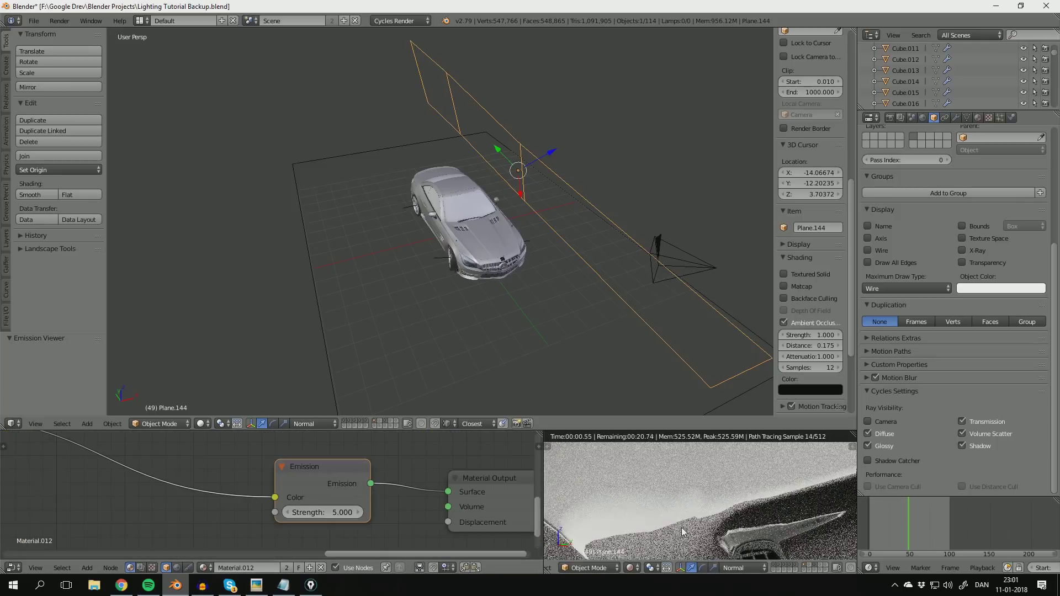
mouse_move(653, 524)
middle_mouse_down()
mouse_move(676, 505)
mouse_move(712, 552)
mouse_move(832, 487)
mouse_move(737, 458)
mouse_move(668, 521)
middle_mouse_up()
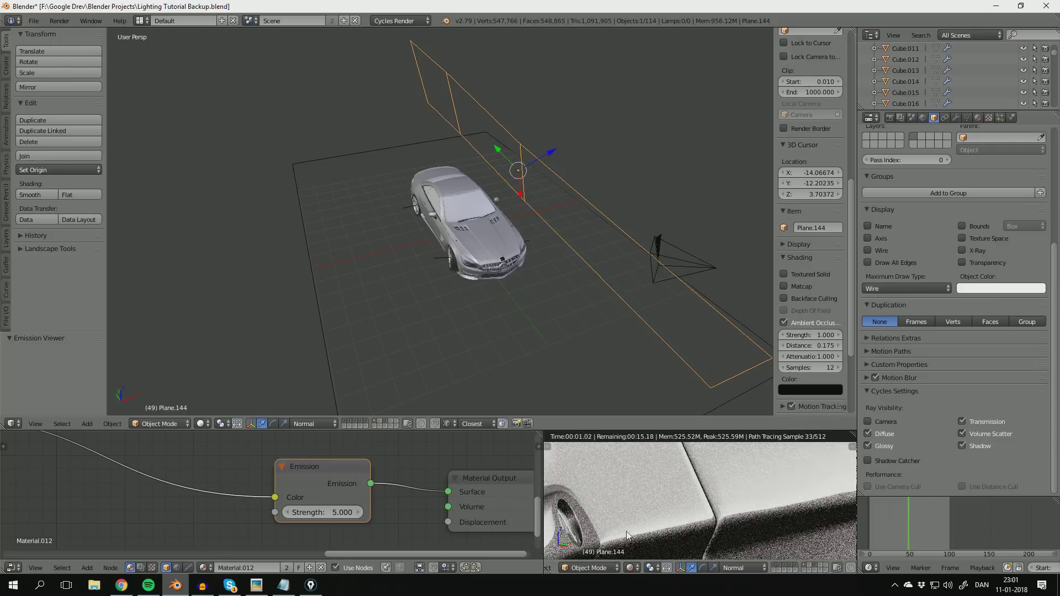
middle_click_drag(690, 519, 672, 477)
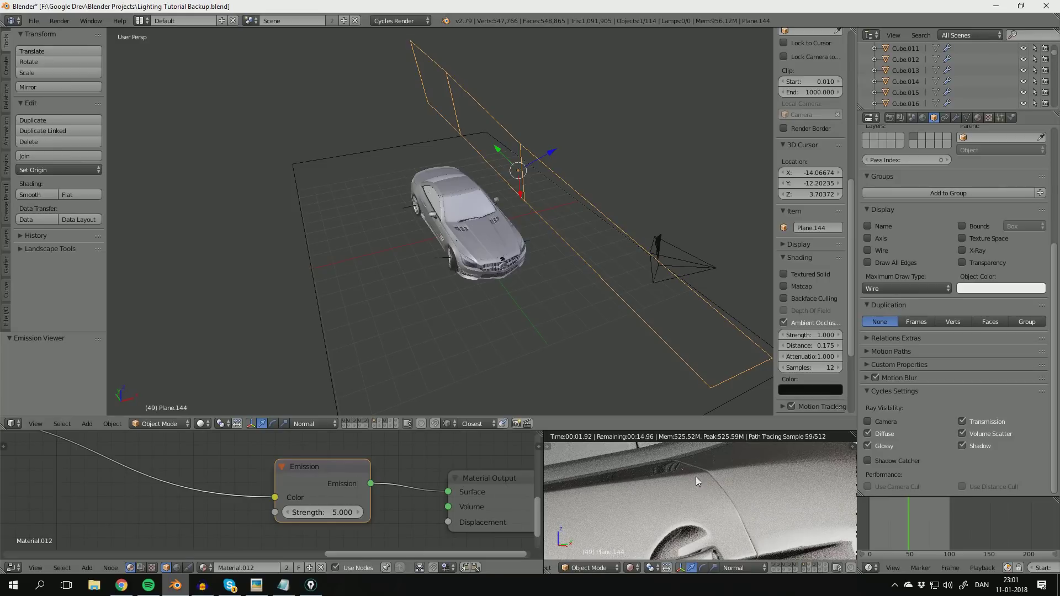
key("ctrl+s")
Step: Examine the door's reflection in the render and the side light plane's placement beside the car
middle_click_drag(696, 475, 727, 492)
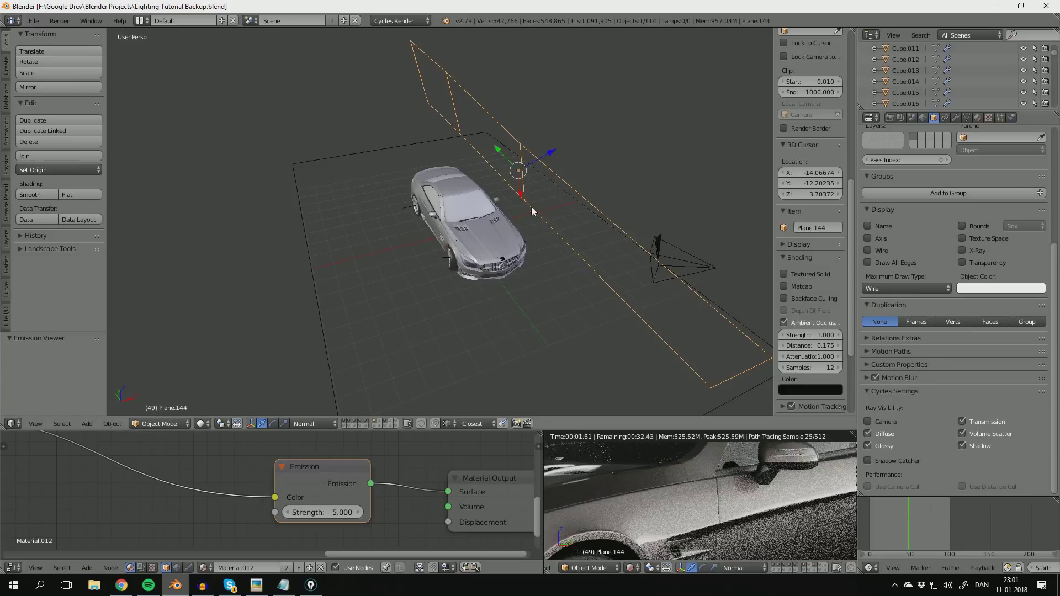
scroll(532, 211, "up", 3)
middle_click_drag(685, 243, 546, 276)
scroll(545, 297, "up", 2)
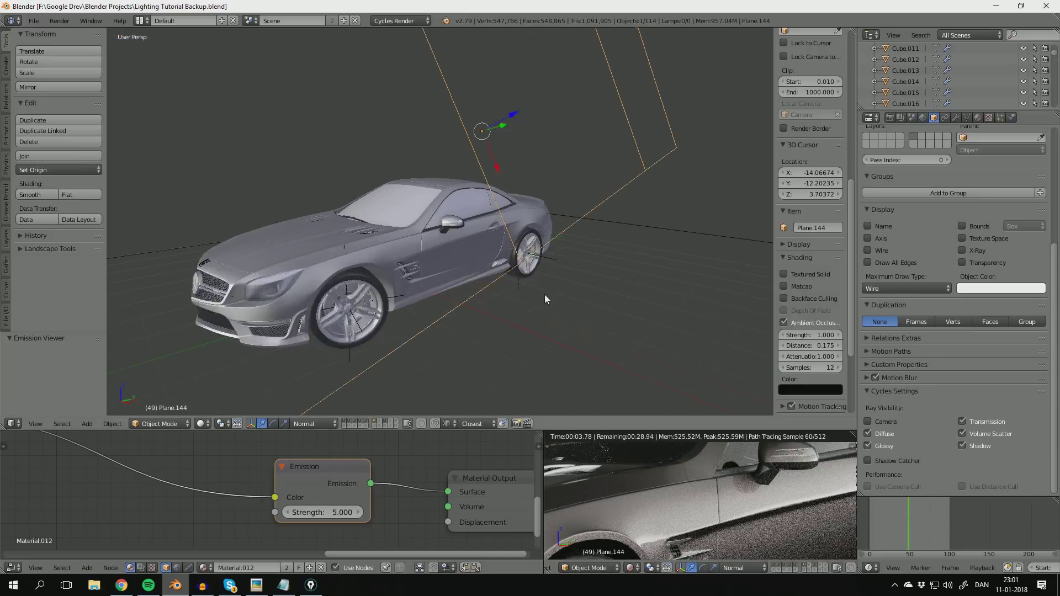
scroll(544, 298, "down", 2)
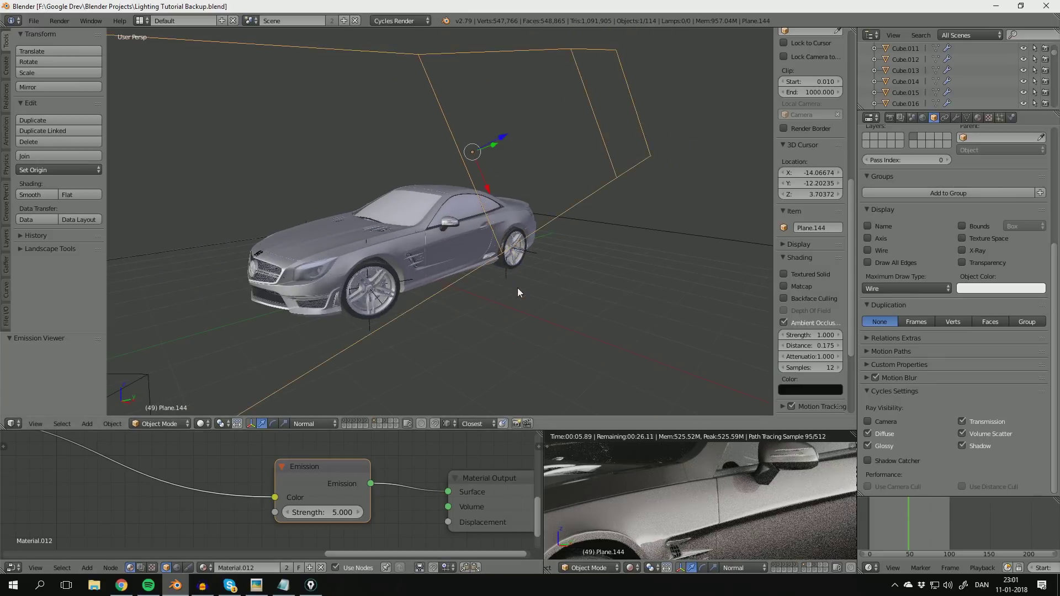
middle_click_drag(517, 292, 528, 305)
scroll(511, 493, "down", 4)
Step: Mute the Multiply node in the side light's material and inspect the light's reflection on the rear fender
key("m")
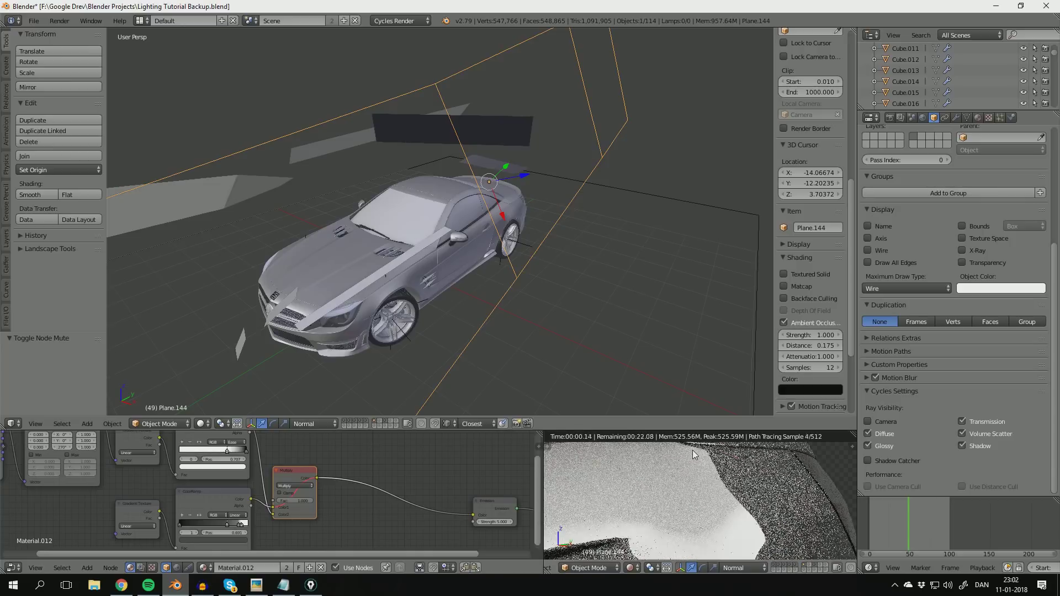
scroll(692, 450, "down", 2)
middle_click_drag(692, 450, 718, 485)
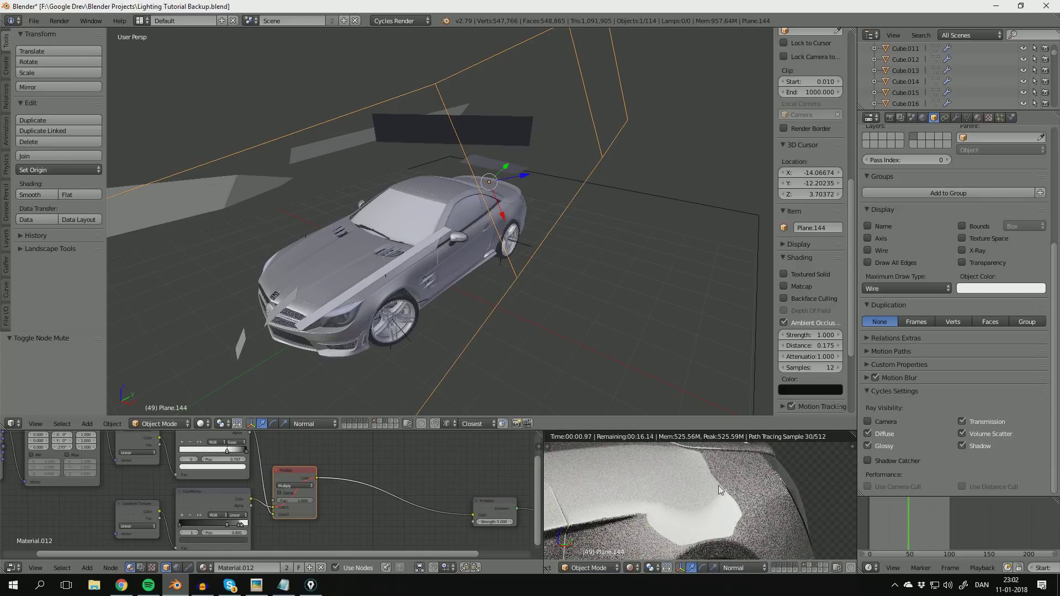
key("KP_0")
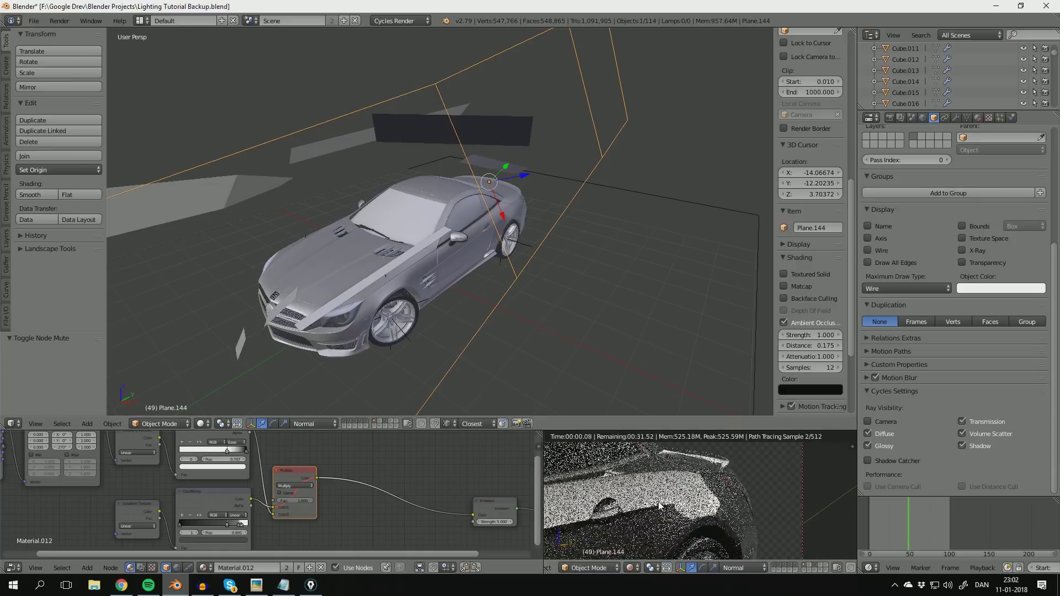
middle_click_drag(658, 506, 728, 498)
scroll(727, 500, "up", 2)
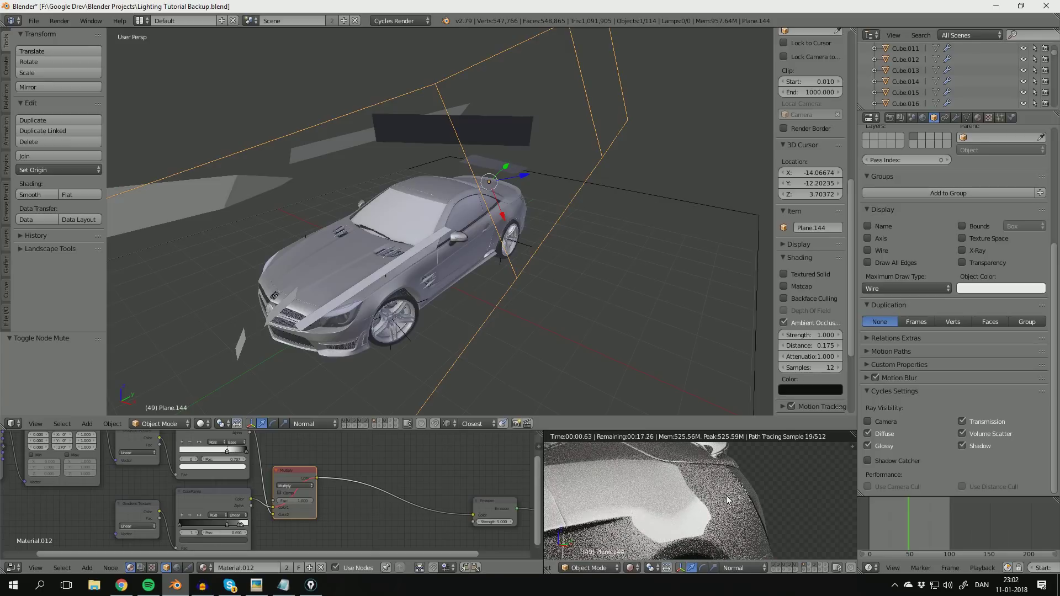
scroll(254, 463, "up", 2)
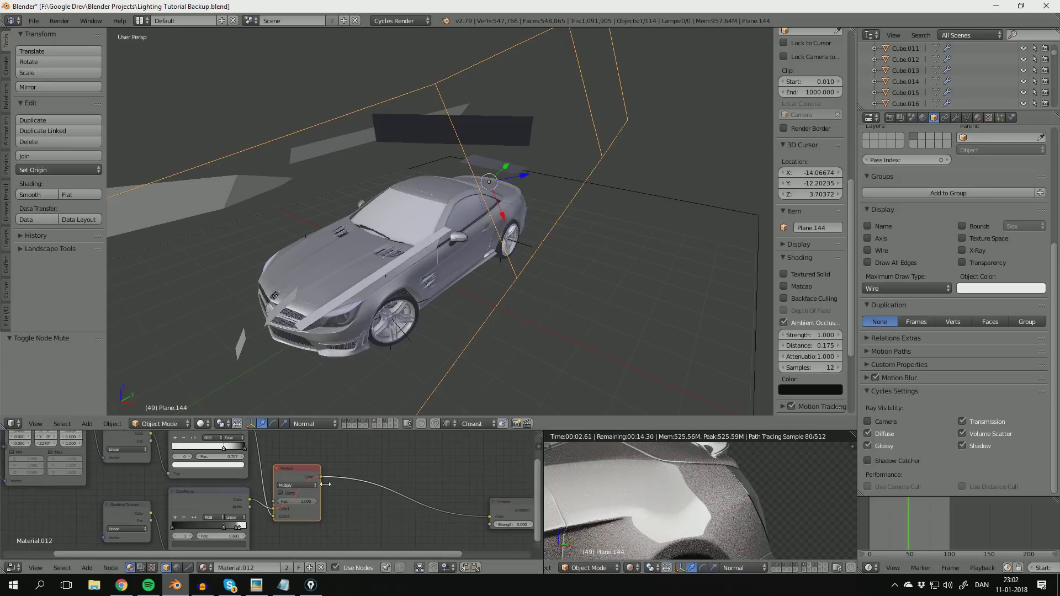
Step: Make the side light plane visible to camera rays and bring the whole plane into the rendered preview
middle_click_drag(254, 462, 353, 499)
middle_click_drag(193, 489, 260, 492)
scroll(264, 488, "down", 1)
scroll(441, 265, "down", 3)
middle_click_drag(442, 265, 594, 326)
scroll(760, 491, "down", 8)
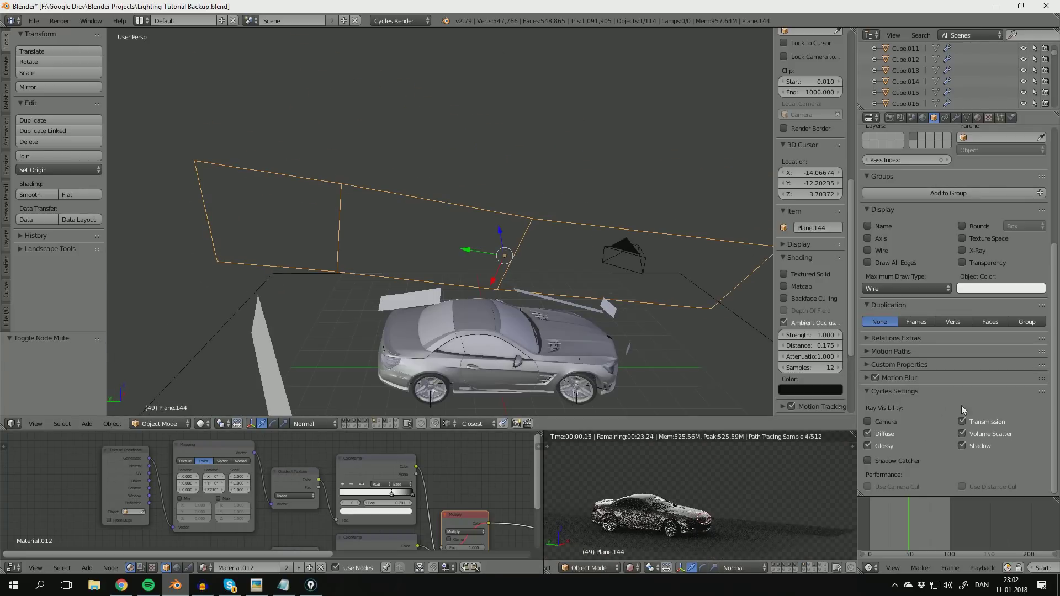
left_click(867, 421)
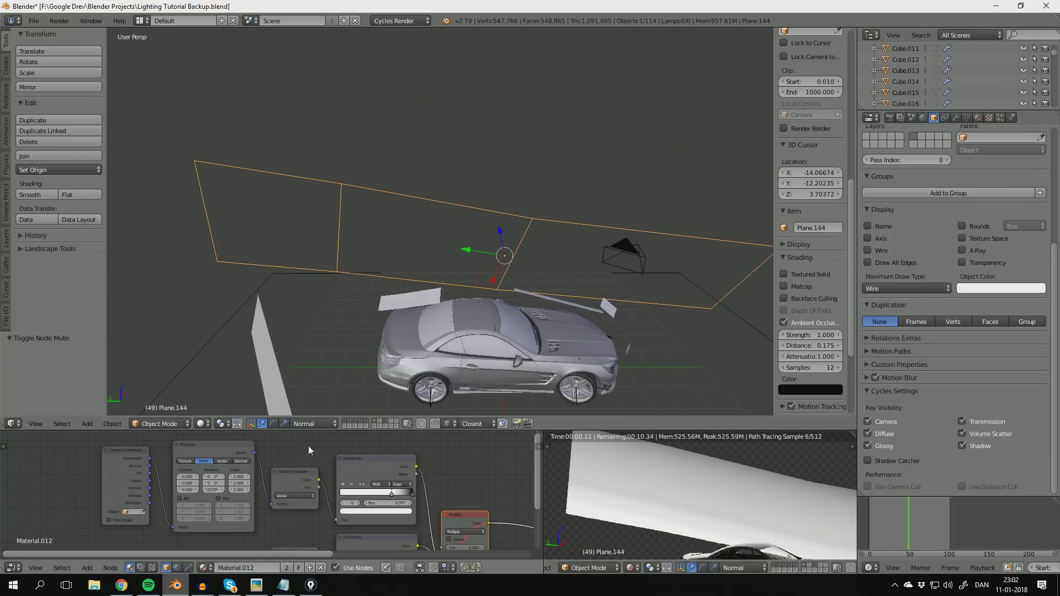
Step: Toggle the Multiply node's mute to compare the light plane and fender reflection, leaving the node active
key("m")
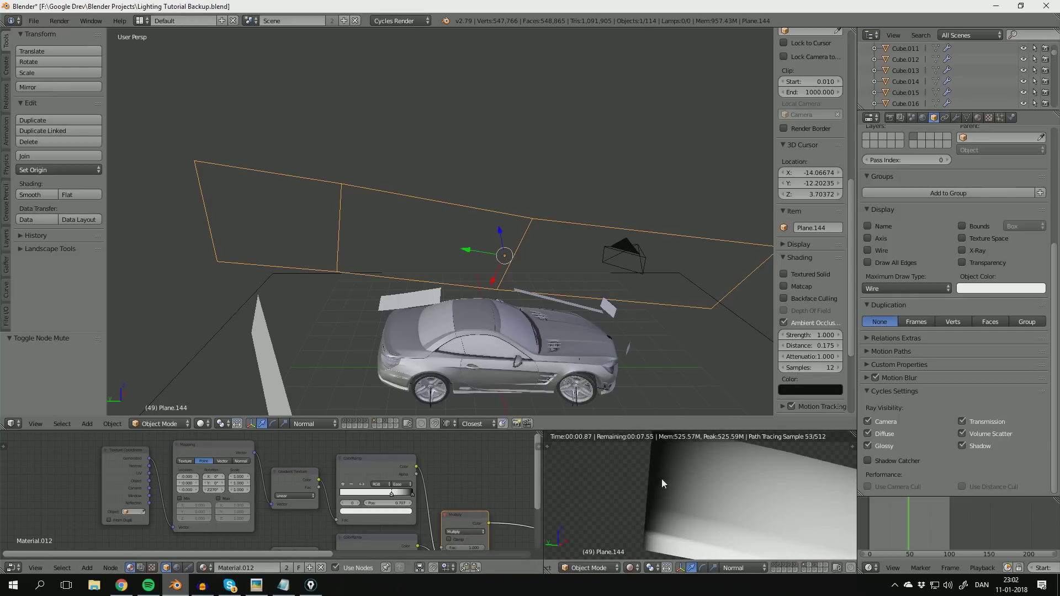
key("m")
key("m")
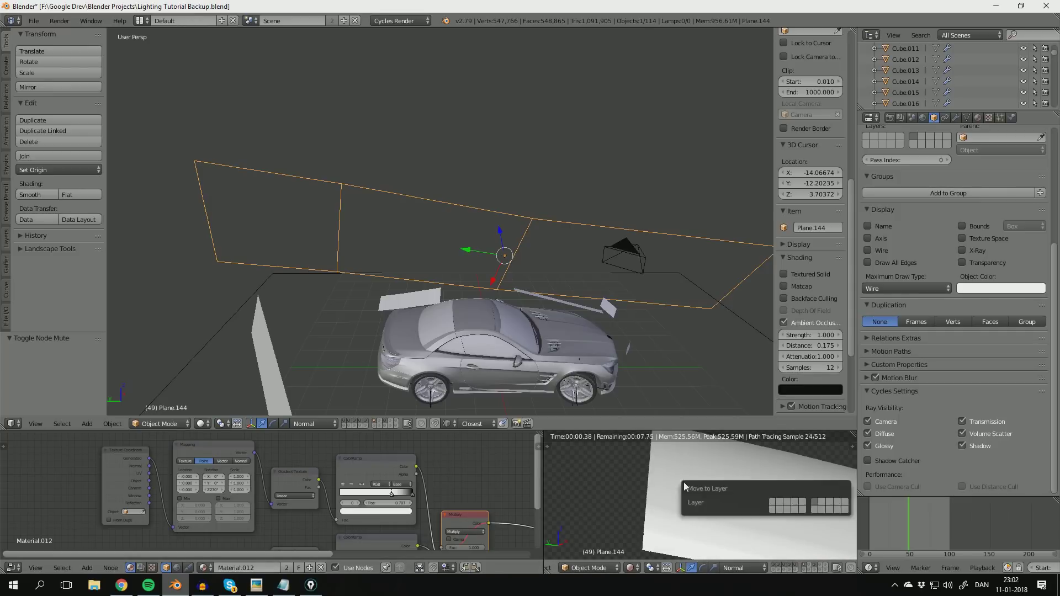
key("m")
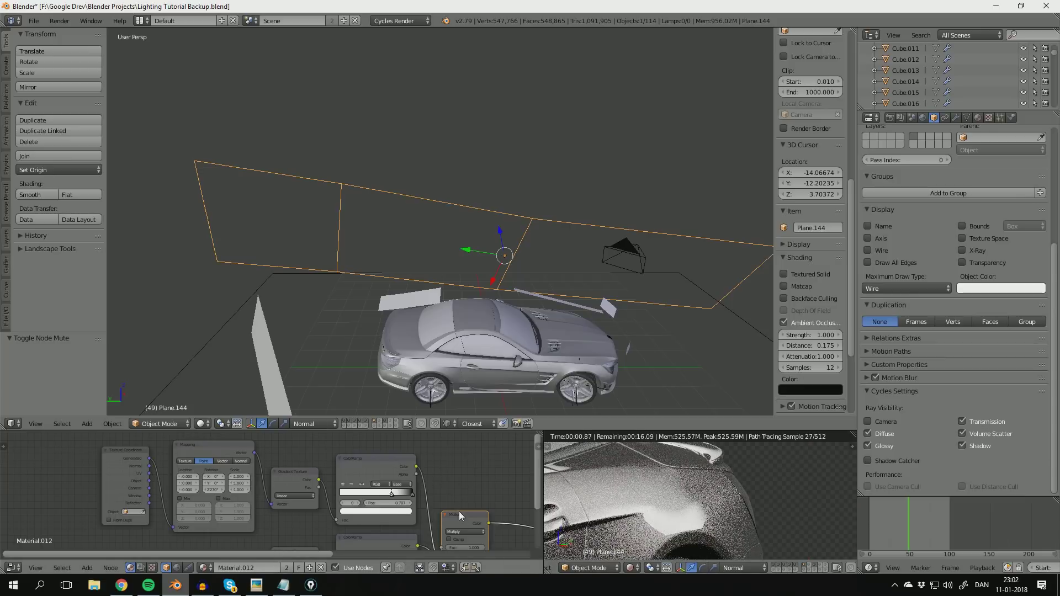
key("m")
key("m")
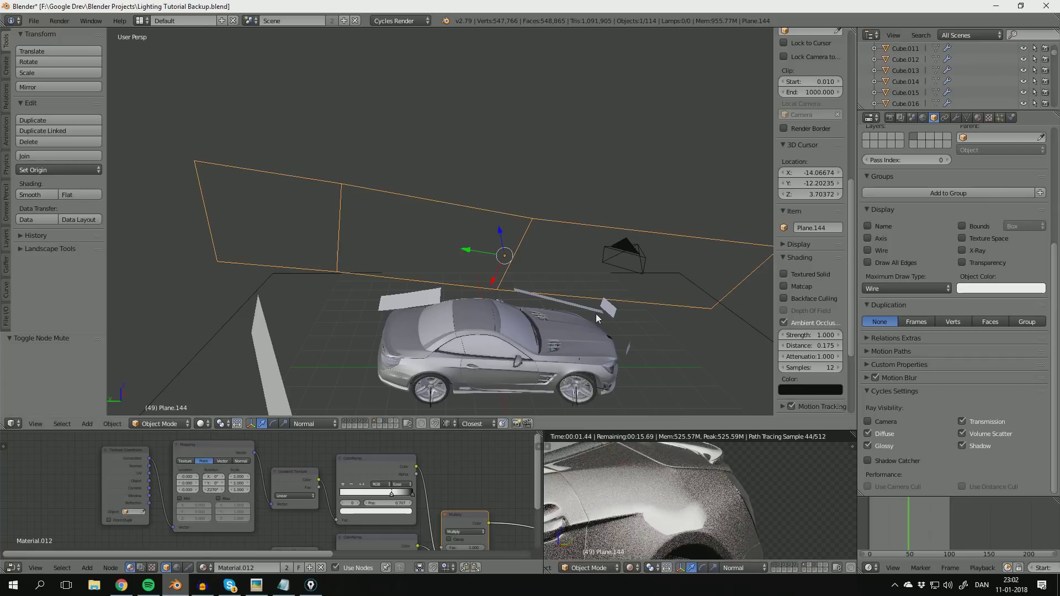
Step: Hide a light plane near the car's rear to compare the fender reflection, reveal it again and clear the selection
key("alt+h")
key("a")
middle_click_drag(338, 303, 518, 323, "shift")
right_click(422, 299)
key("h")
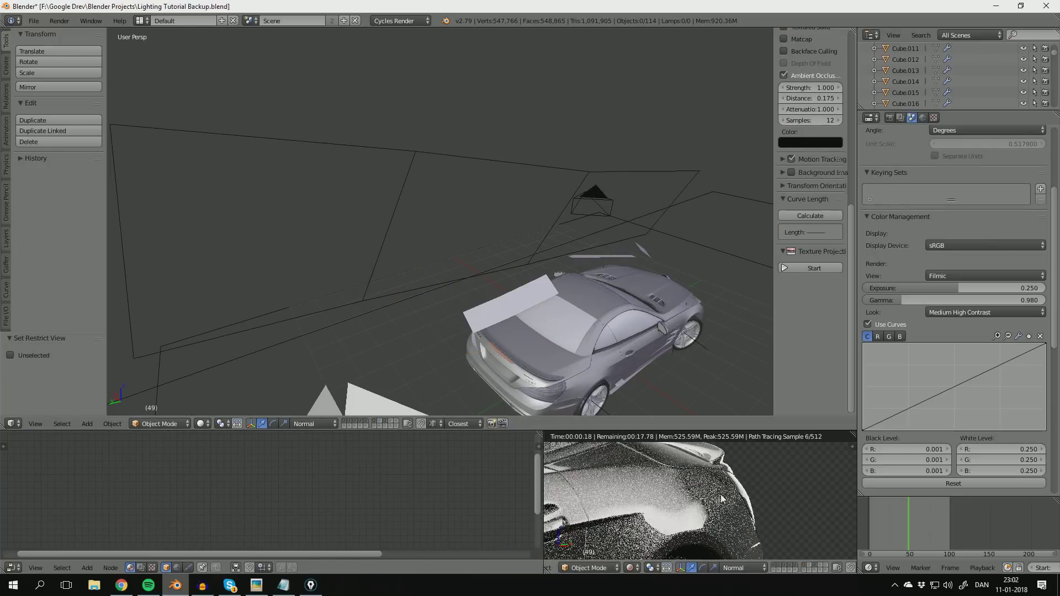
key("alt+h")
key("a")
Step: Select the long strip light above the front fender, hide it to compare the fender's reflection, and reveal it again
mouse_move(694, 491)
middle_mouse_down()
mouse_move(745, 520)
mouse_move(674, 495)
middle_mouse_up()
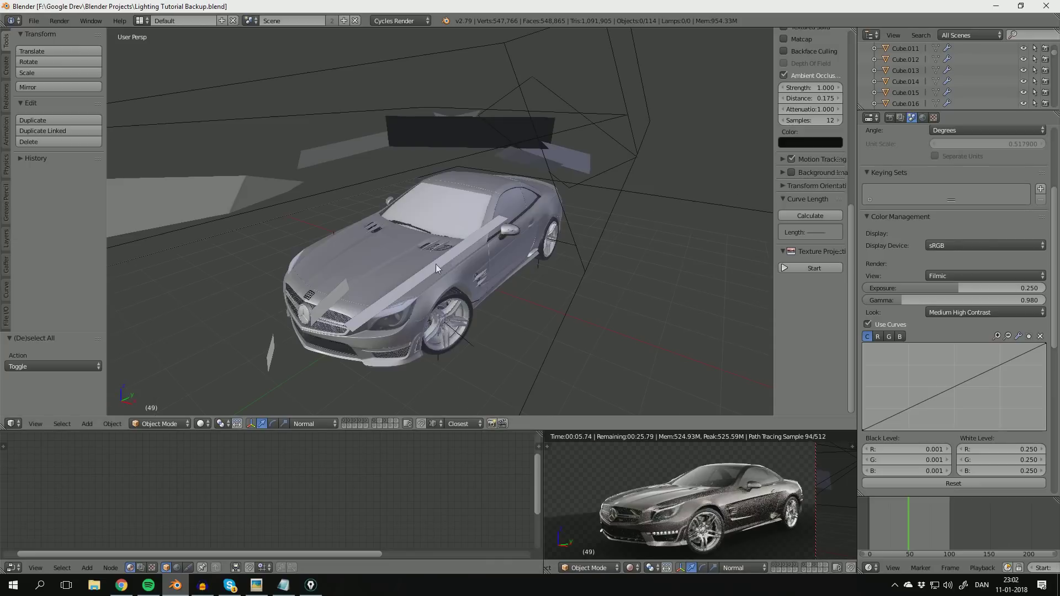
right_click(460, 257)
middle_click_drag(404, 281, 436, 287)
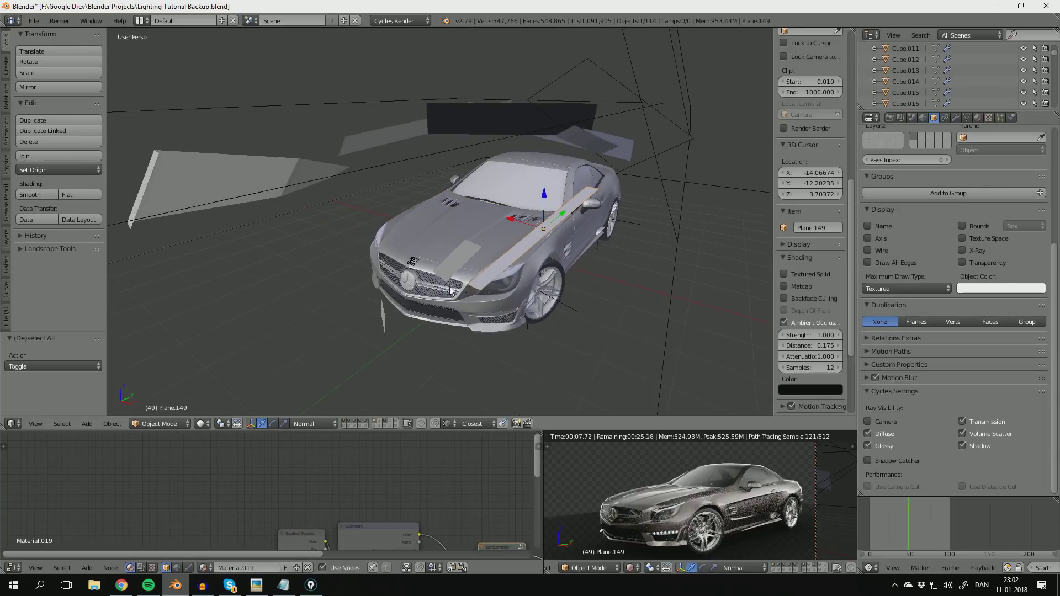
right_click(388, 319)
scroll(684, 494, "up", 5)
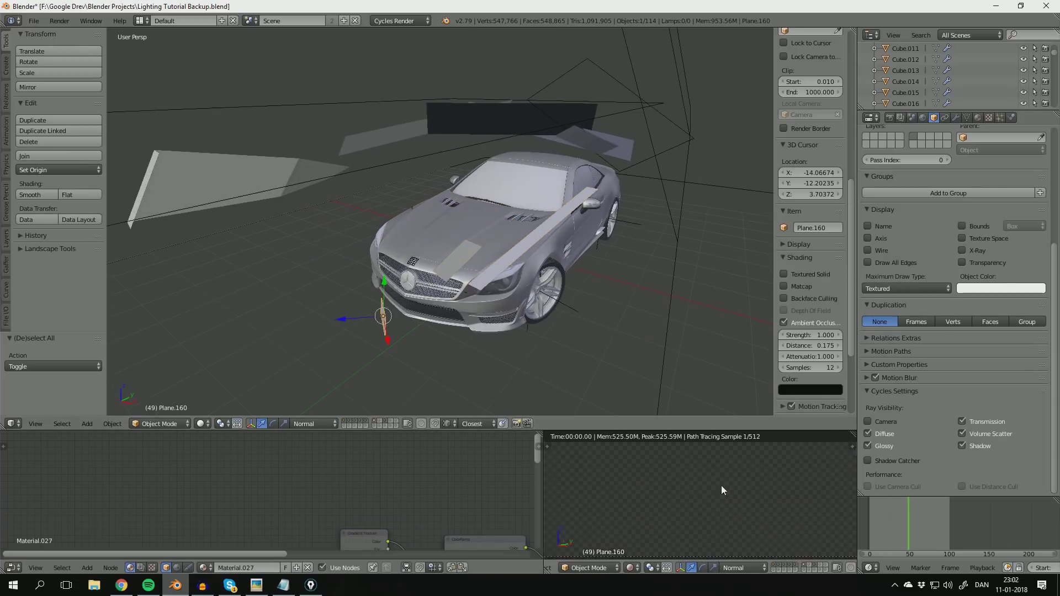
right_click(496, 271)
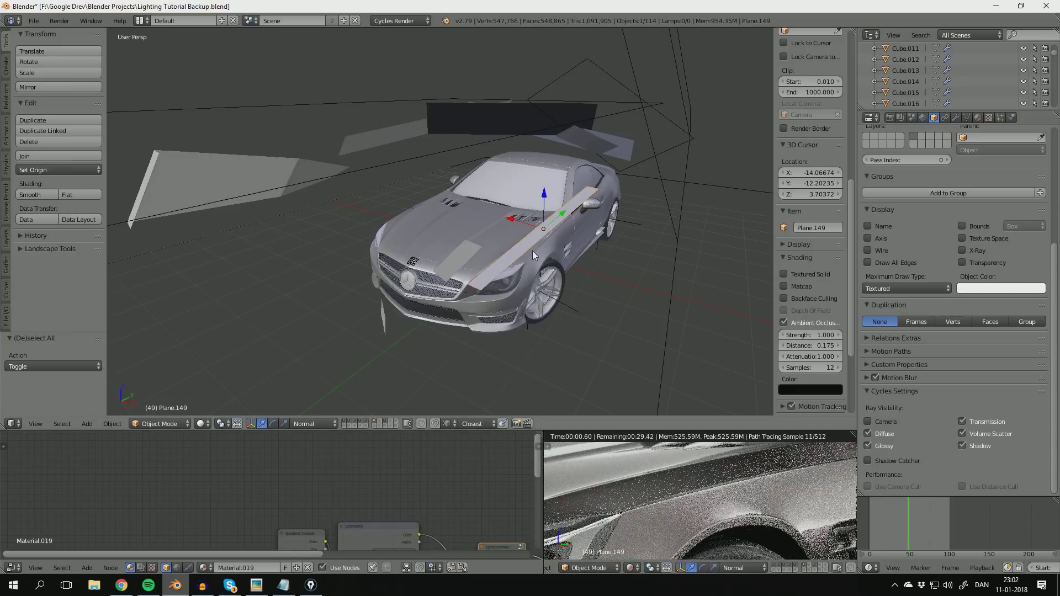
key("h")
key("alt+h")
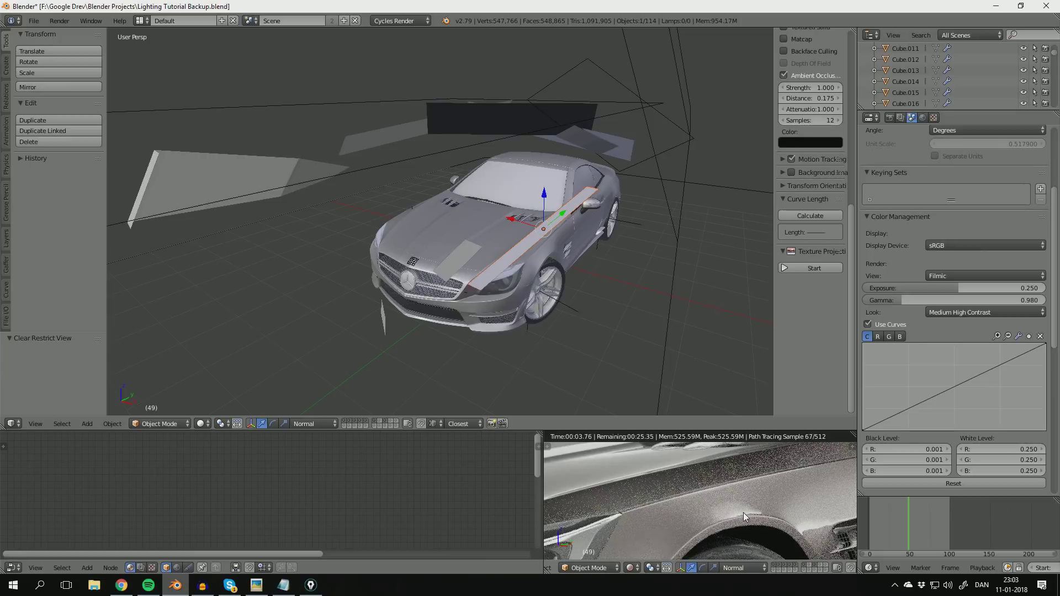
Step: Try shifting the long strip light along the global X axis by about 0.09 and about -0.05 while comparing the fender's reflection
key("g")
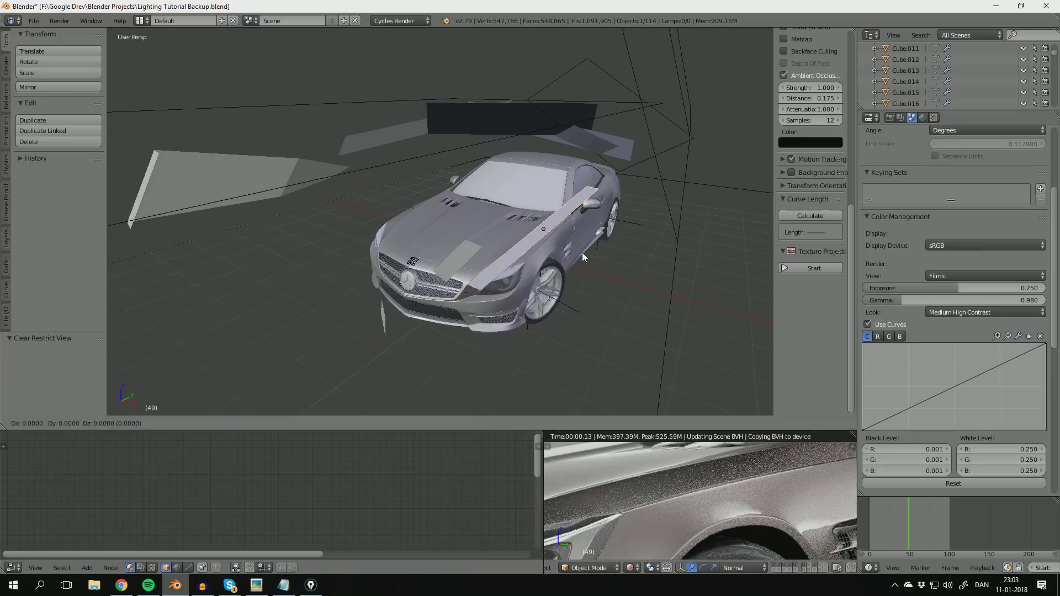
key("x")
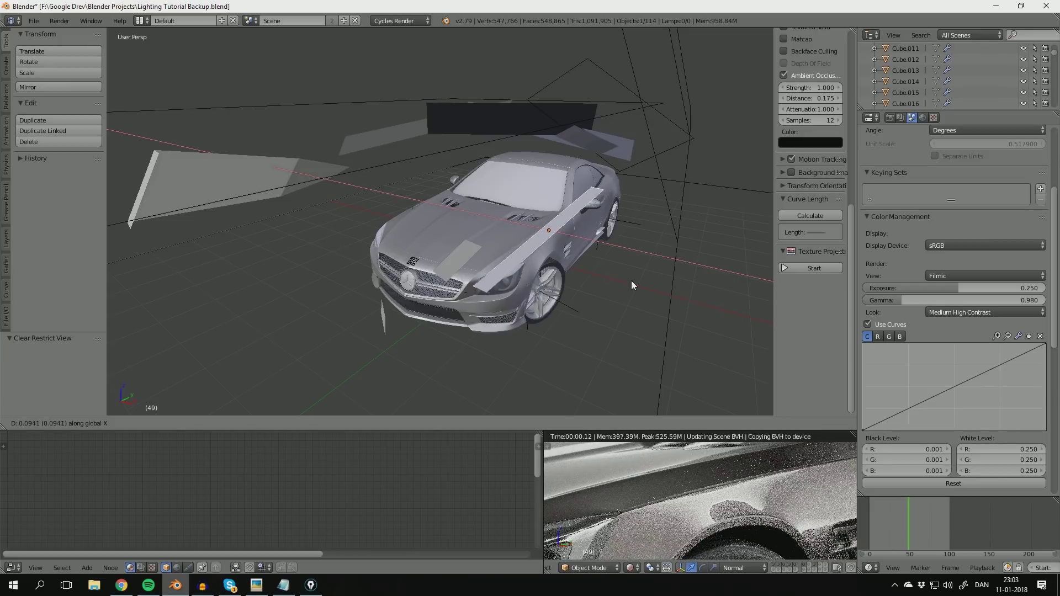
left_click(631, 280)
middle_click_drag(681, 504, 759, 493)
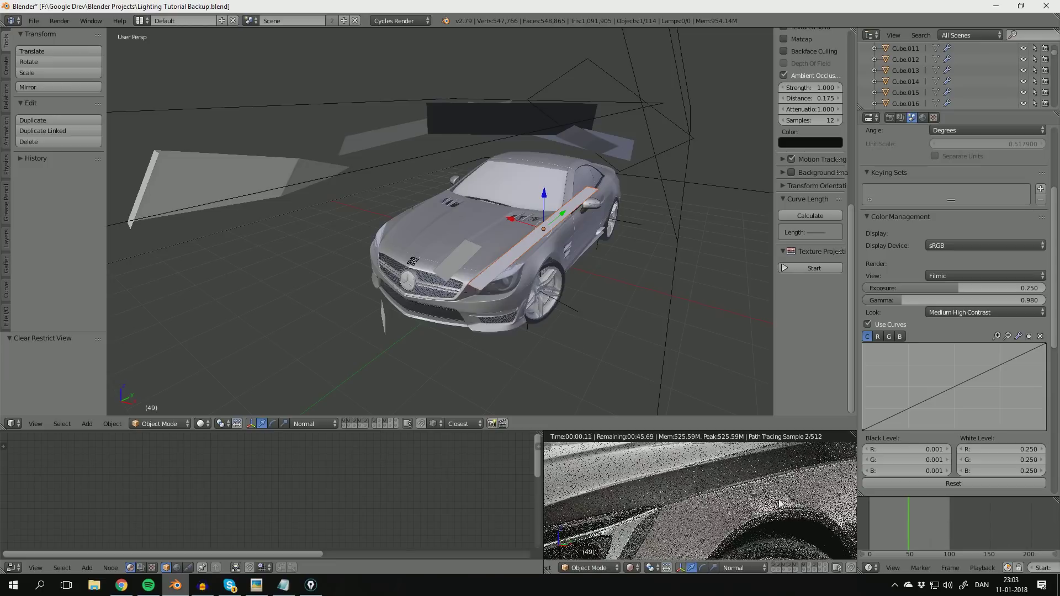
key("g")
key("x")
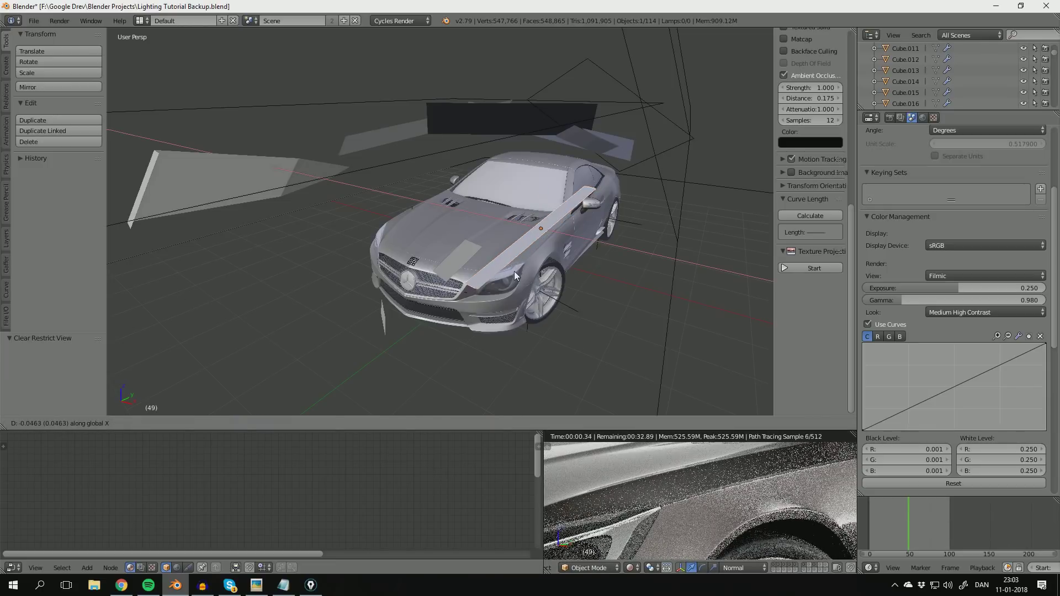
left_click(516, 274)
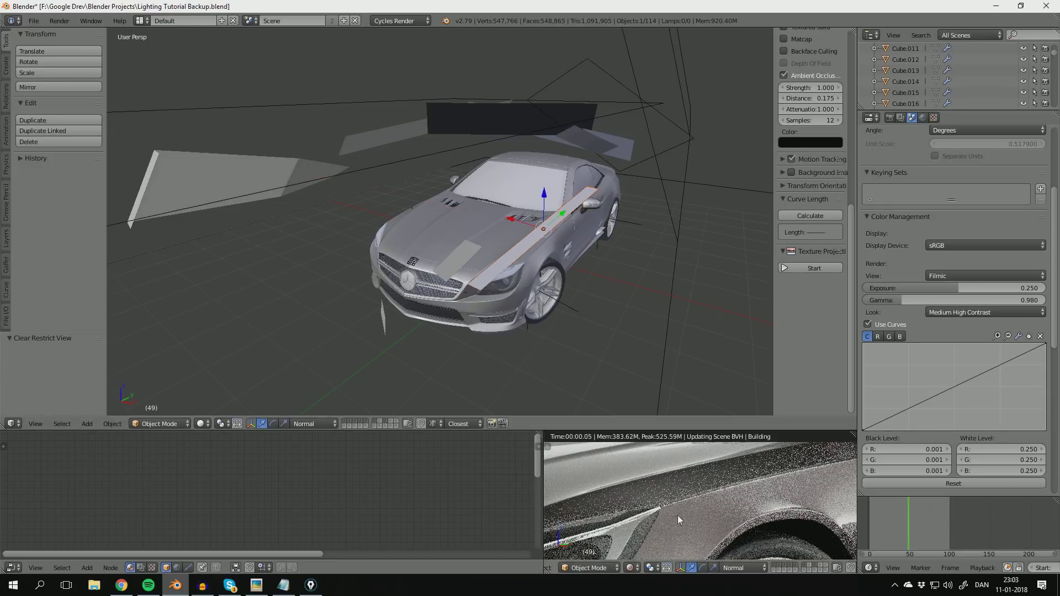
Step: Hide the small light plane above the hood to compare the headlight area's lighting, and reveal it again
right_click(460, 251)
key("h")
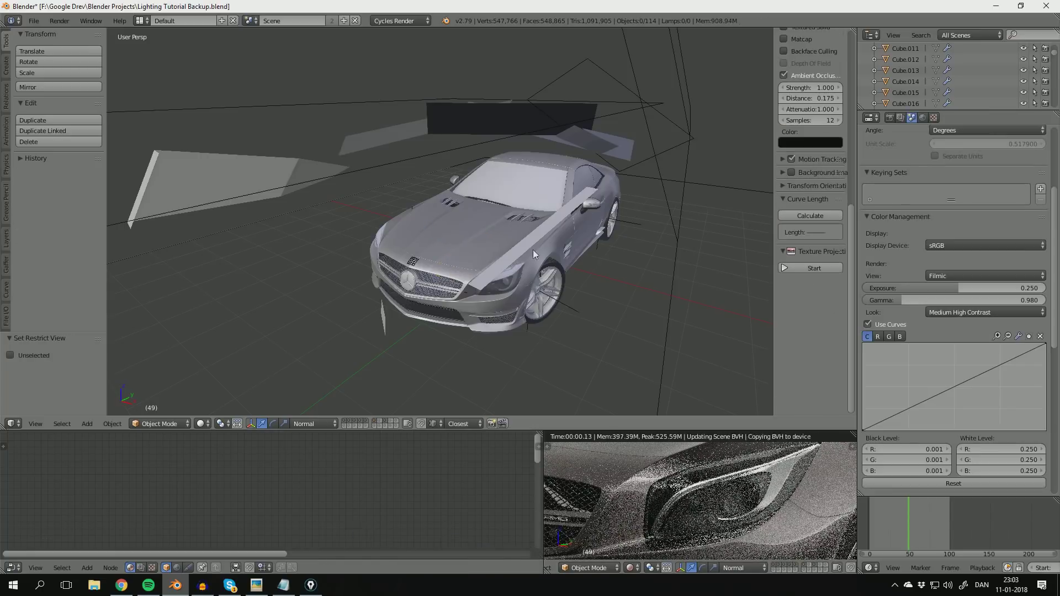
key("alt+h")
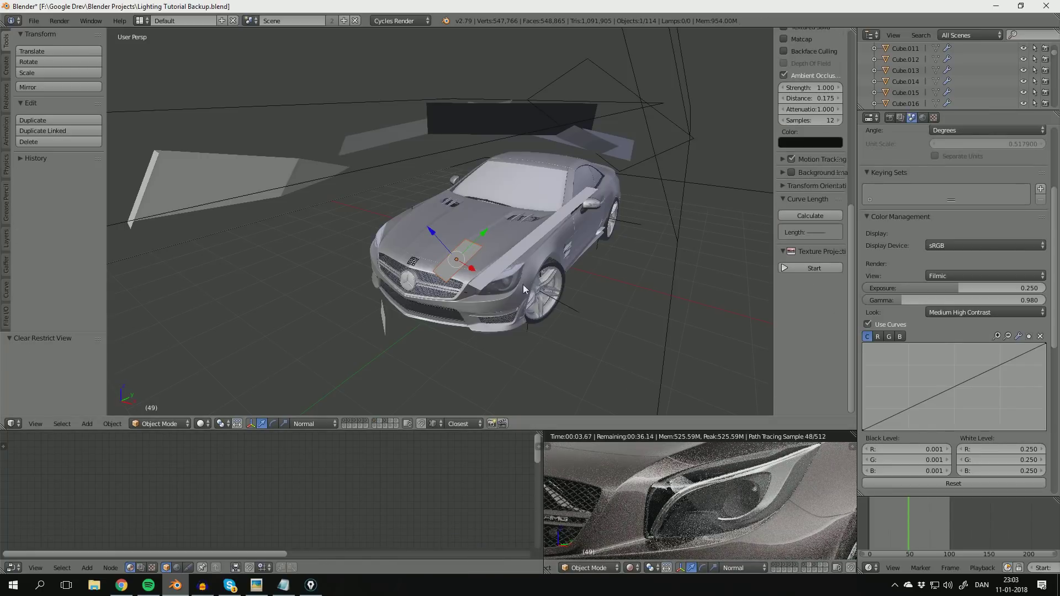
Step: Hide the small light plane in front of the bumper to compare the bumper's reflection, reveal it again and clear the selection
middle_click_drag(384, 314, 440, 261, "shift")
right_click(440, 261)
scroll(705, 482, "down", 5)
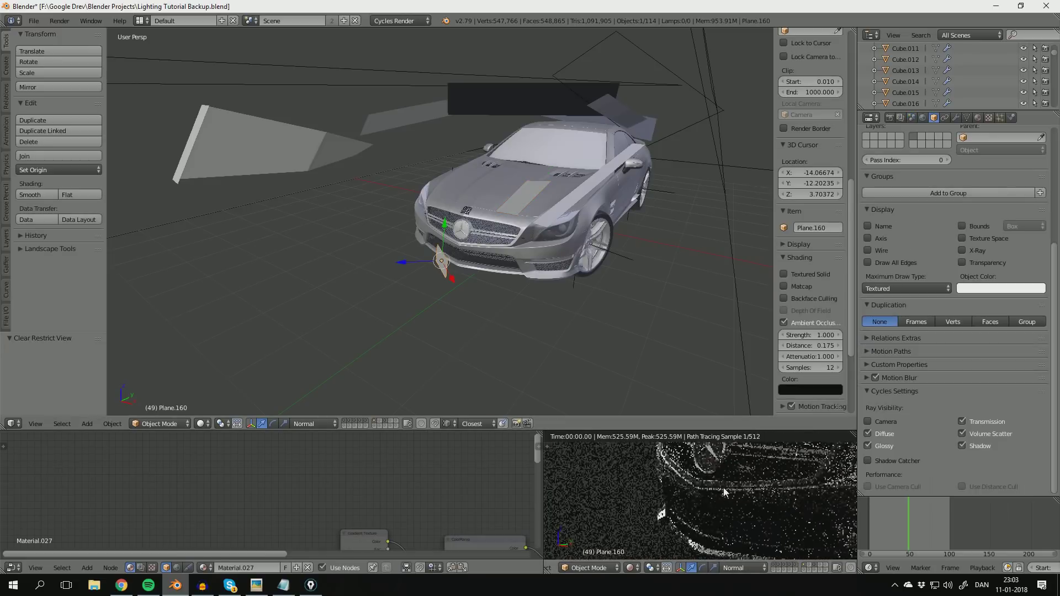
key("ctrl+z")
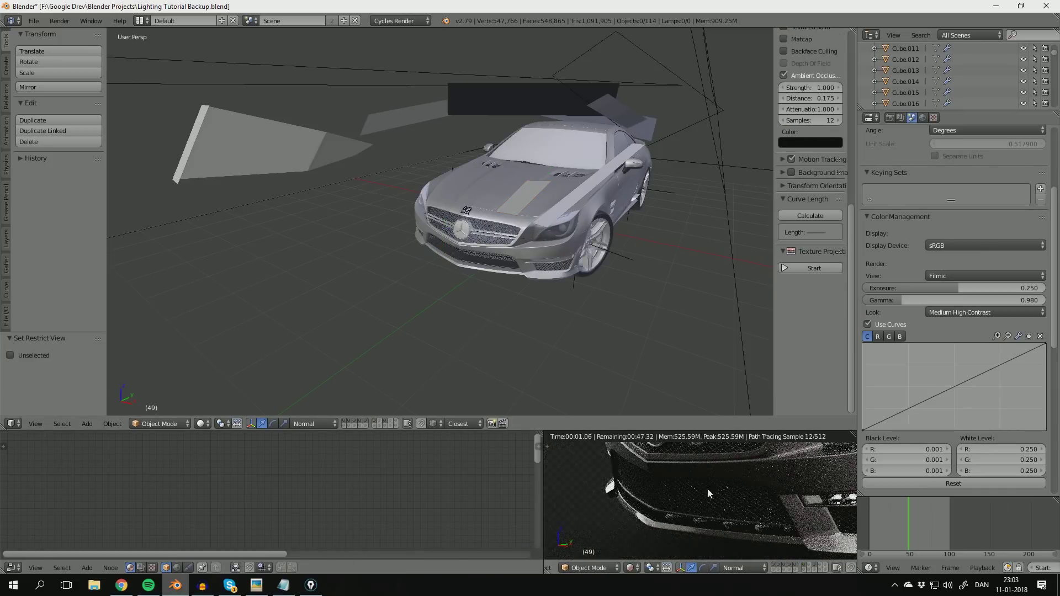
key("alt+h")
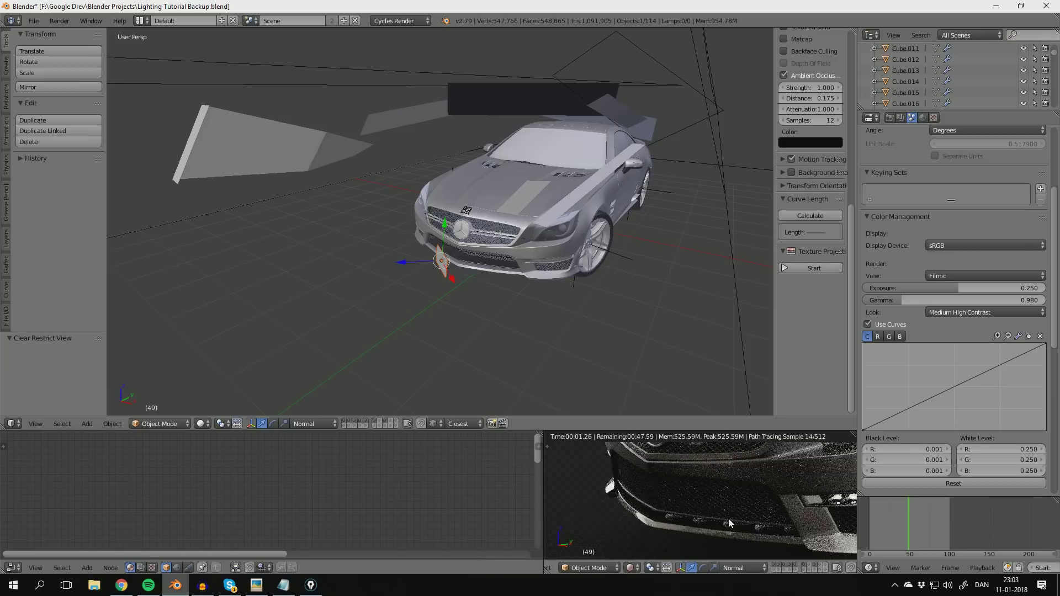
key("a")
Step: Hide the large overhead light plane to compare the render, reveal it again, clear the selection and save the file
scroll(521, 248, "down", 5)
key("ctrl+s")
left_click(525, 262)
scroll(754, 489, "down", 5)
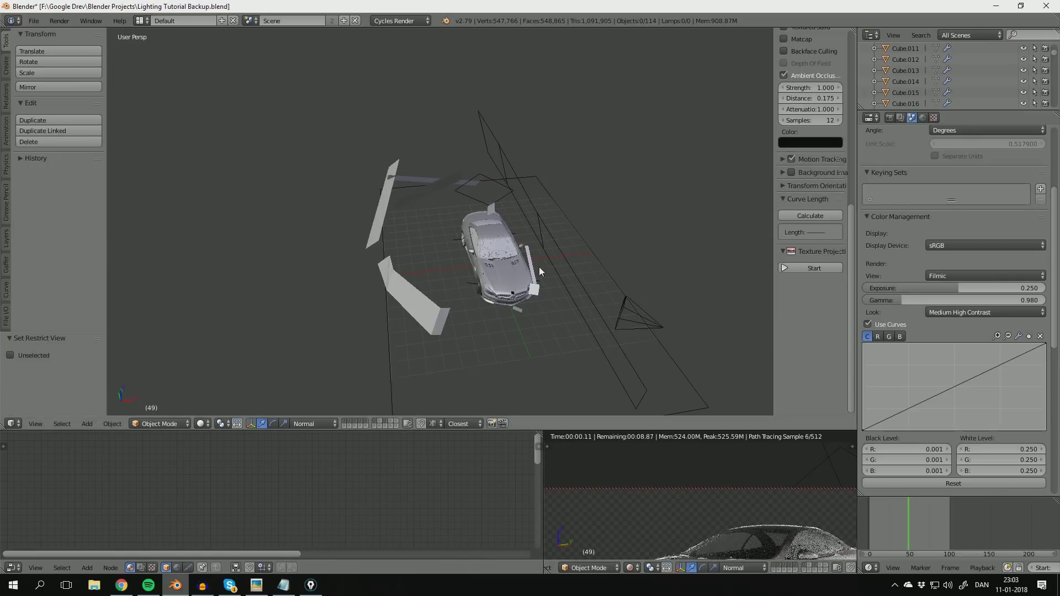
middle_click_drag(539, 267, 527, 253)
scroll(730, 508, "up", 3)
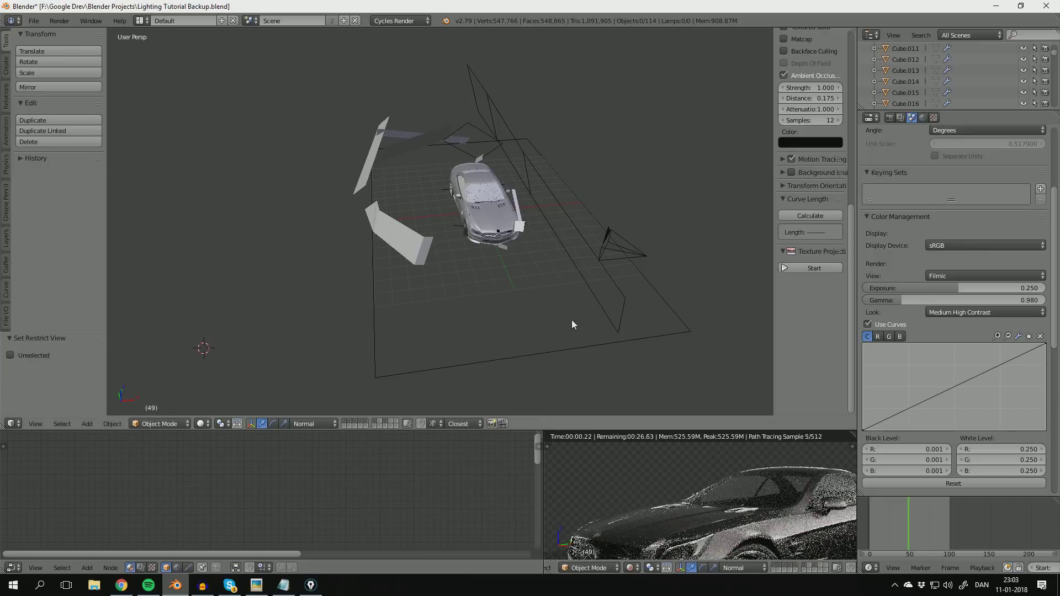
key("alt+h")
key("a")
key("ctrl+s")
key("Return")
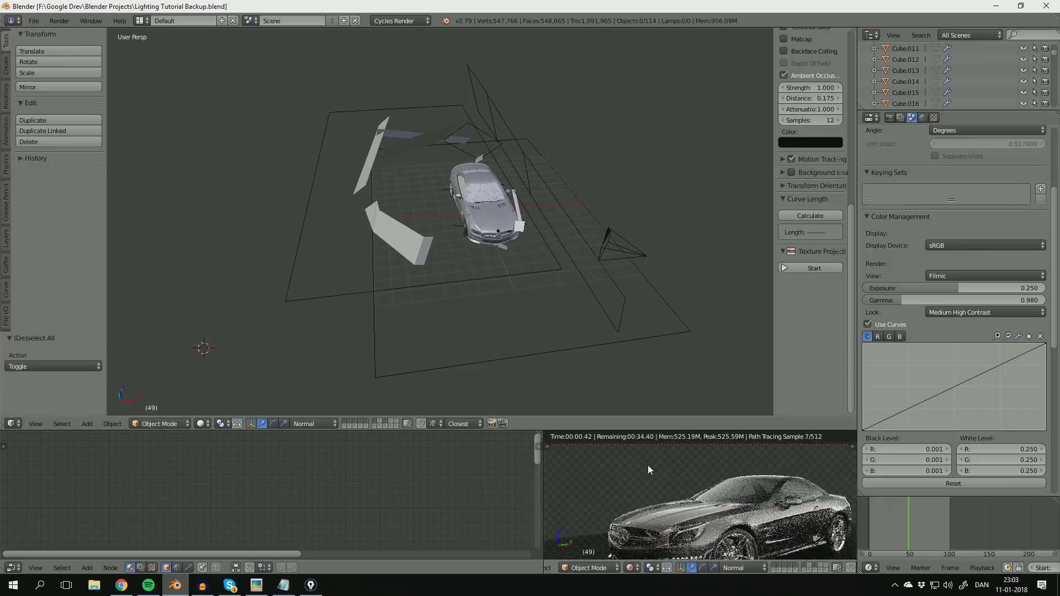
Step: Select the large overhead light plane and examine its color ramp gradient nodes and how its gradient appears in the rendered view
scroll(679, 486, "down", 6)
left_click(889, 117)
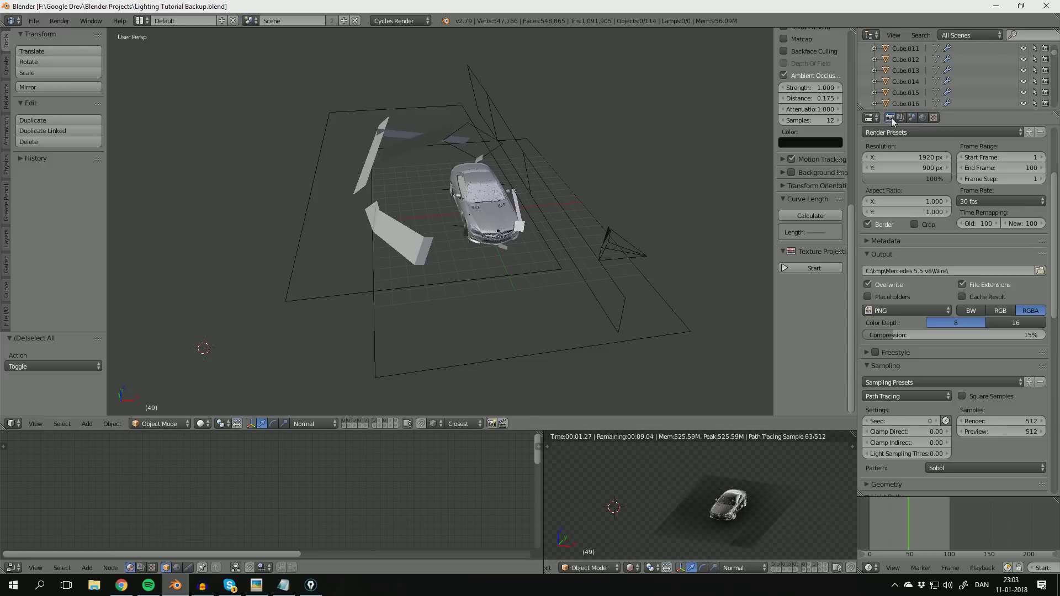
right_click(408, 303)
scroll(681, 465, "up", 10)
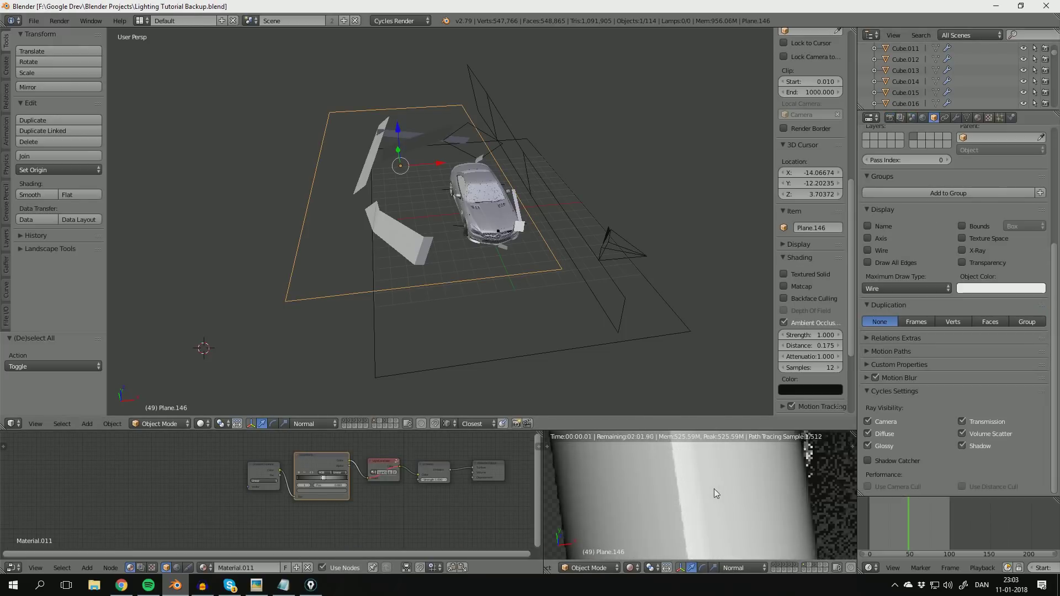
scroll(719, 488, "up", 2)
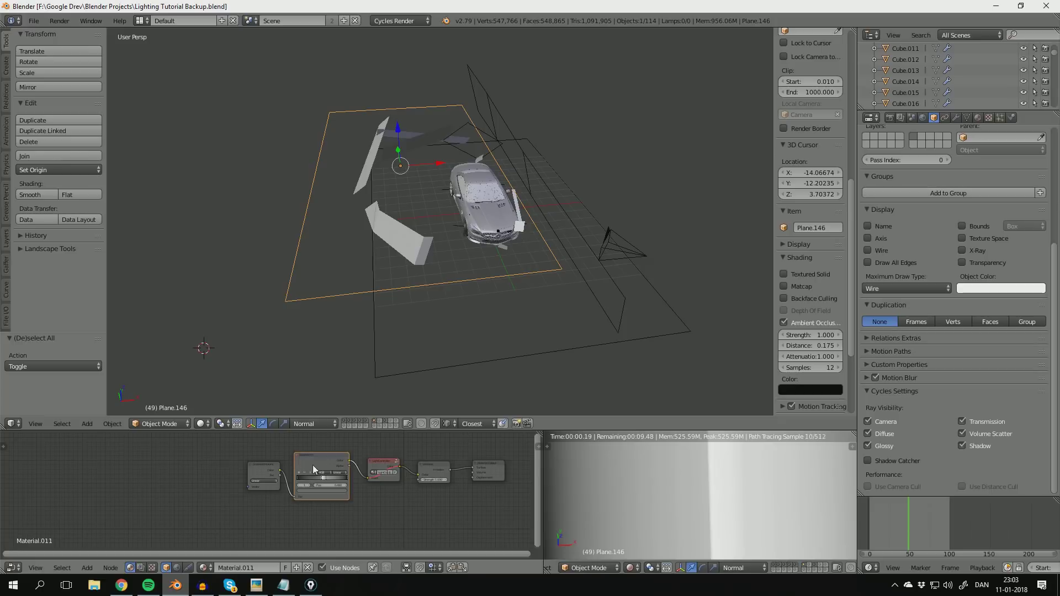
scroll(312, 464, "up", 2)
middle_click_drag(336, 464, 254, 475)
scroll(273, 486, "up", 2)
left_click(204, 471)
scroll(267, 470, "down", 1)
right_click(254, 475)
scroll(253, 475, "down", 1)
scroll(738, 489, "down", 6)
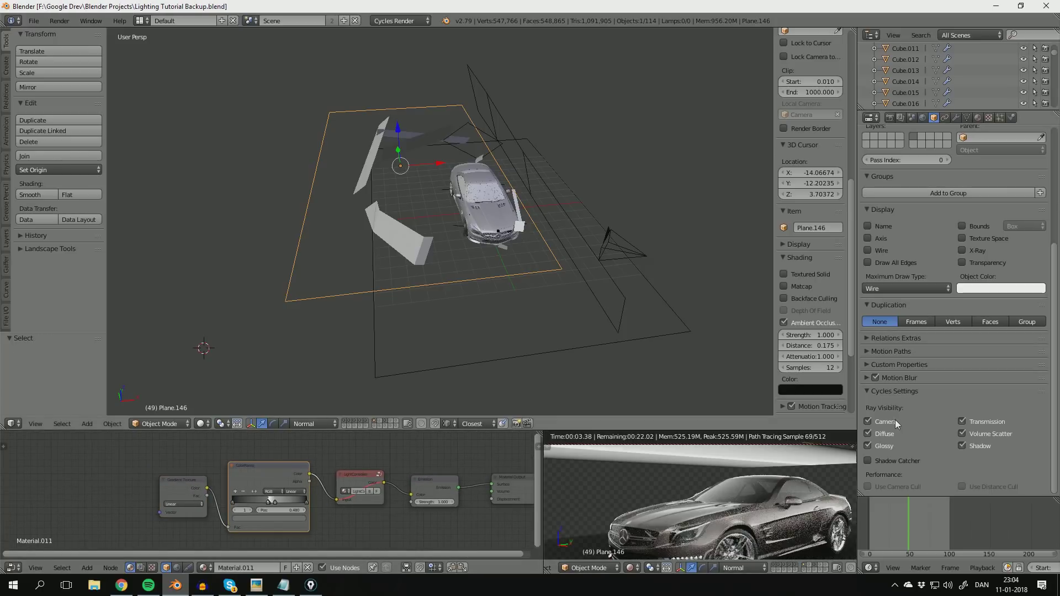
Step: Set the scene's color management white level to 1 for red, green and blue
key("ctrl+s")
left_click(721, 171)
scroll(919, 122, "up", 5)
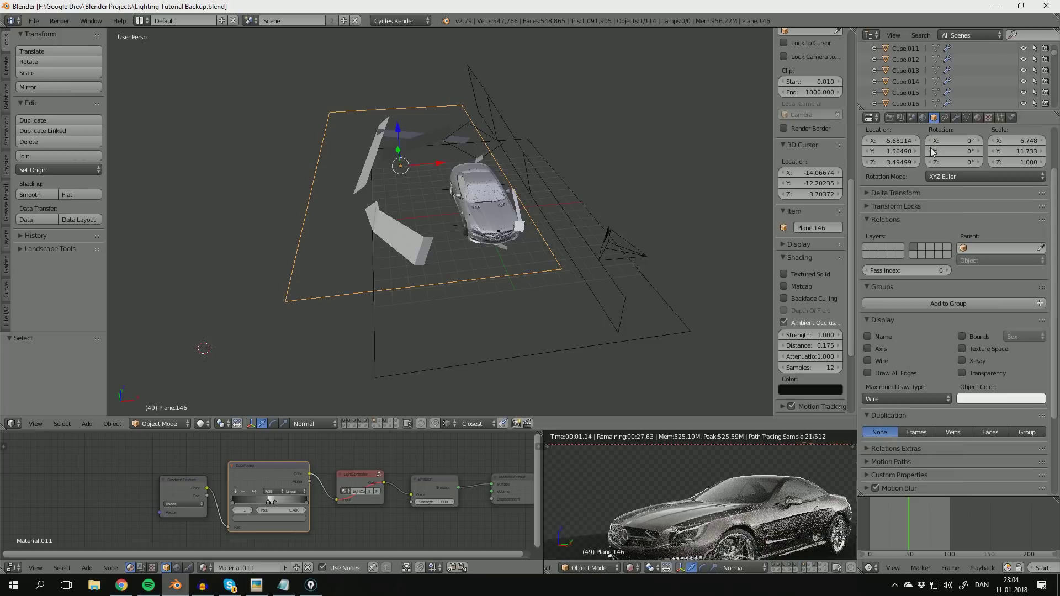
left_click(913, 118)
scroll(754, 499, "up", 4)
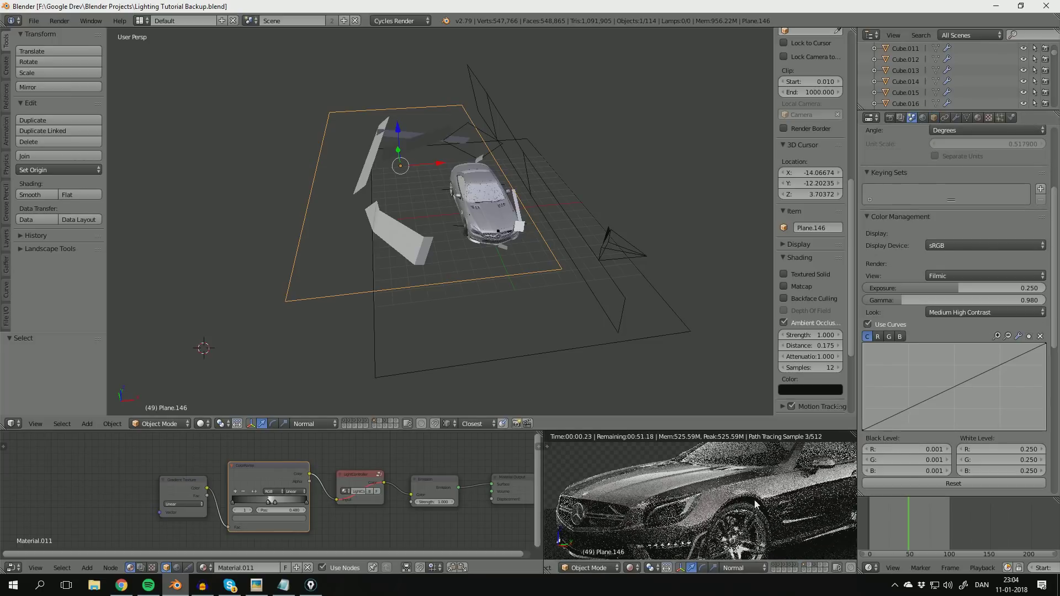
key("ctrl+s")
left_click(766, 491)
left_click_drag(1011, 449, 1011, 471)
type("1")
key("Return")
Step: Save the file and view the whole car's render with the changed white level
scroll(710, 500, "down", 4)
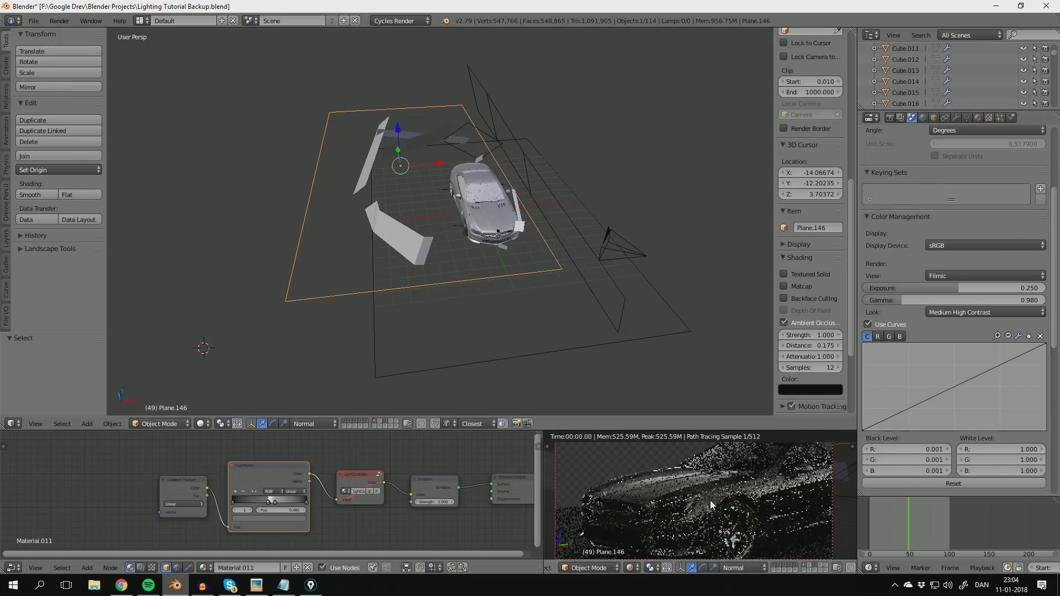
key("ctrl+s")
left_click(714, 492)
scroll(761, 509, "up", 2)
middle_click_drag(761, 508, 761, 489, "shift")
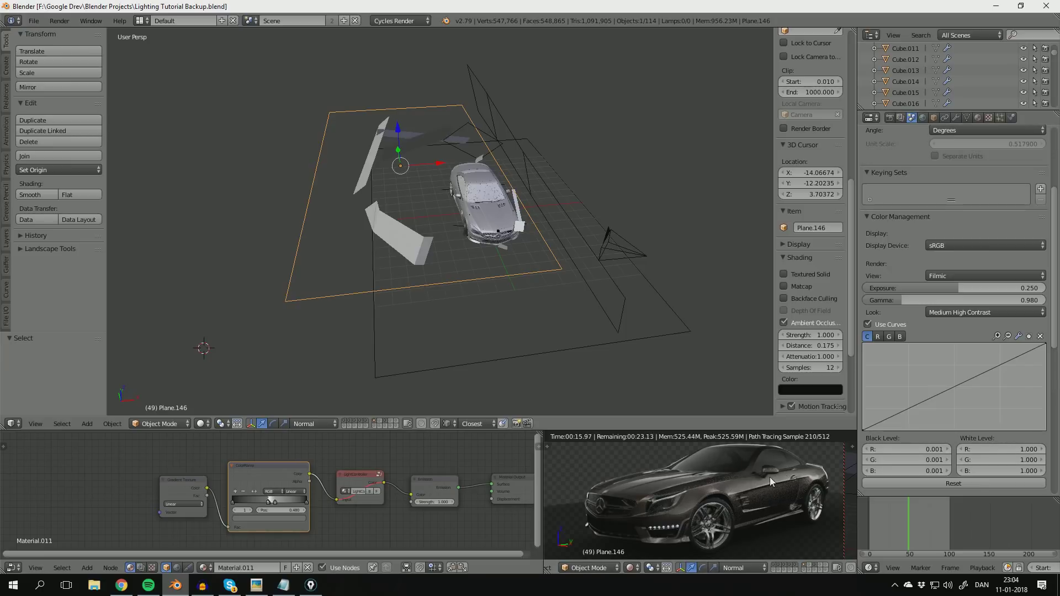
Step: Set the color management white level to 0.25 for red, green and blue, and save the file
left_click_drag(969, 449, 972, 471)
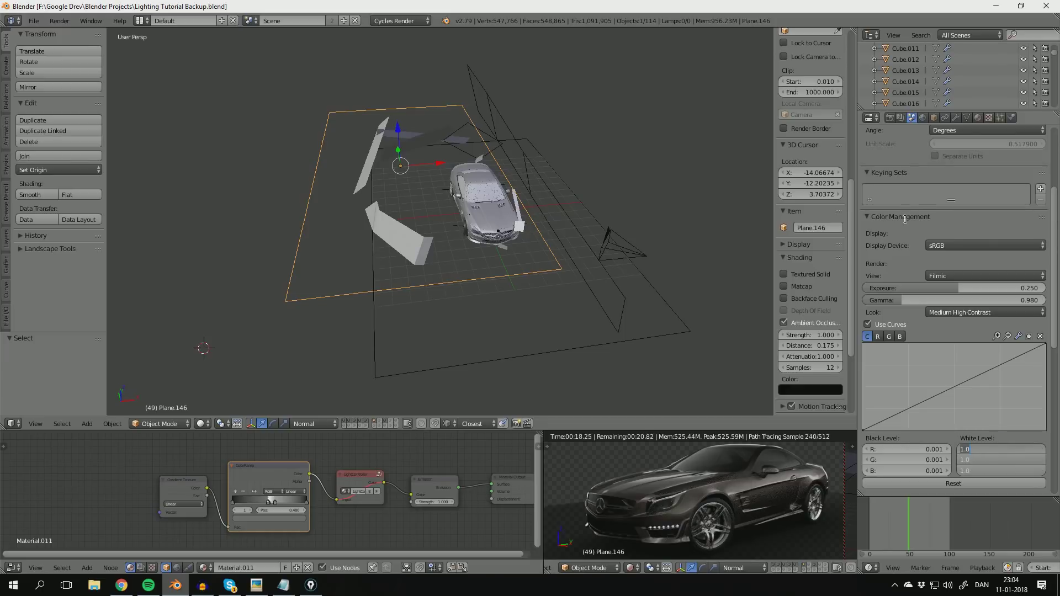
key("Return")
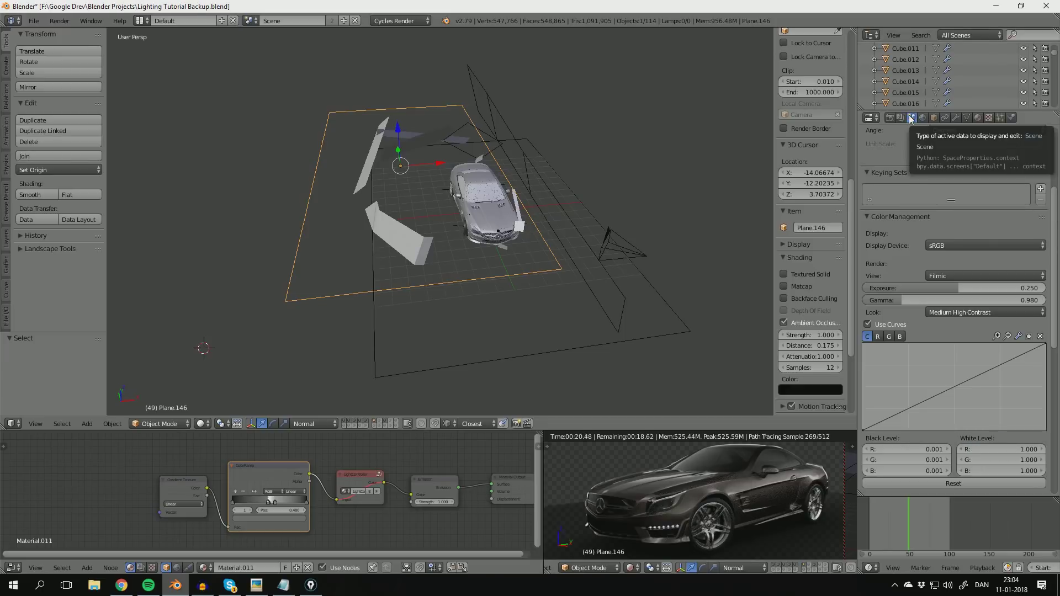
left_click(911, 119)
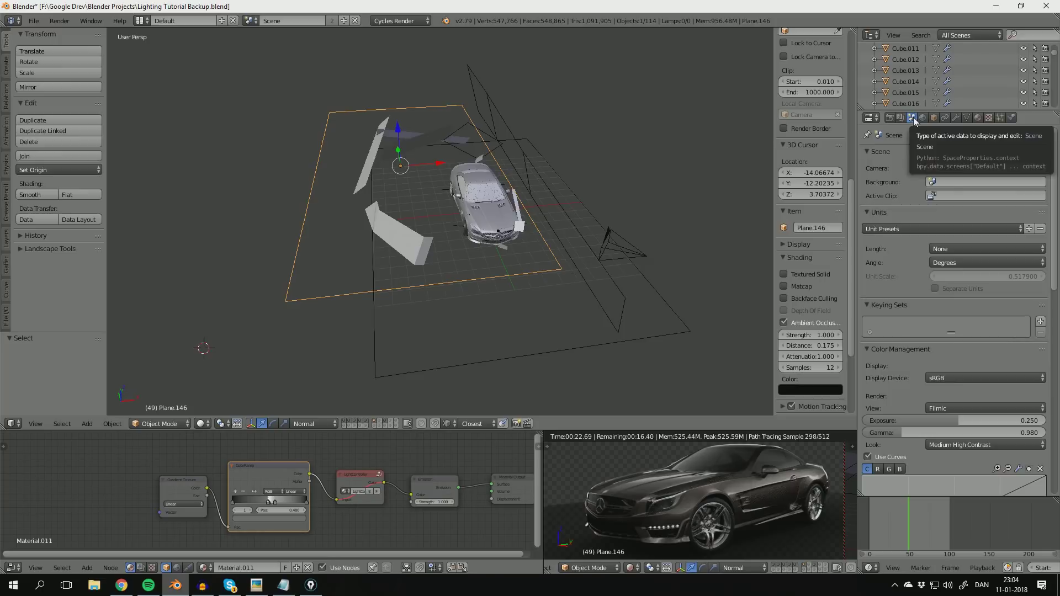
scroll(955, 296, "down", 5)
scroll(955, 297, "down", 5)
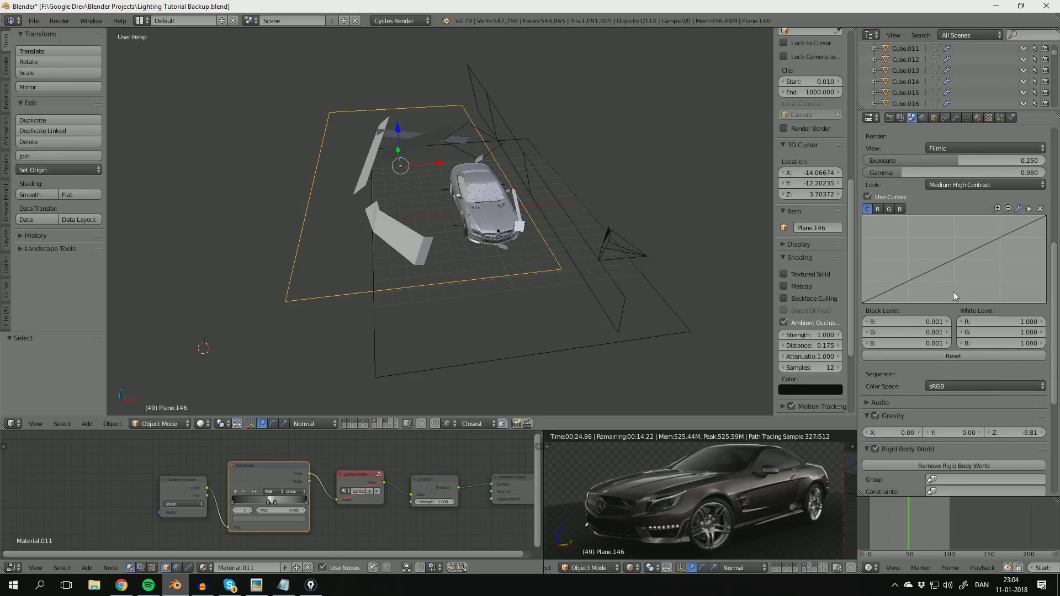
left_click(877, 194)
left_click(878, 196)
mouse_move(1001, 322)
left_mouse_down()
mouse_move(1005, 343)
mouse_move(1006, 322)
left_mouse_up()
type("0.25")
key("Return")
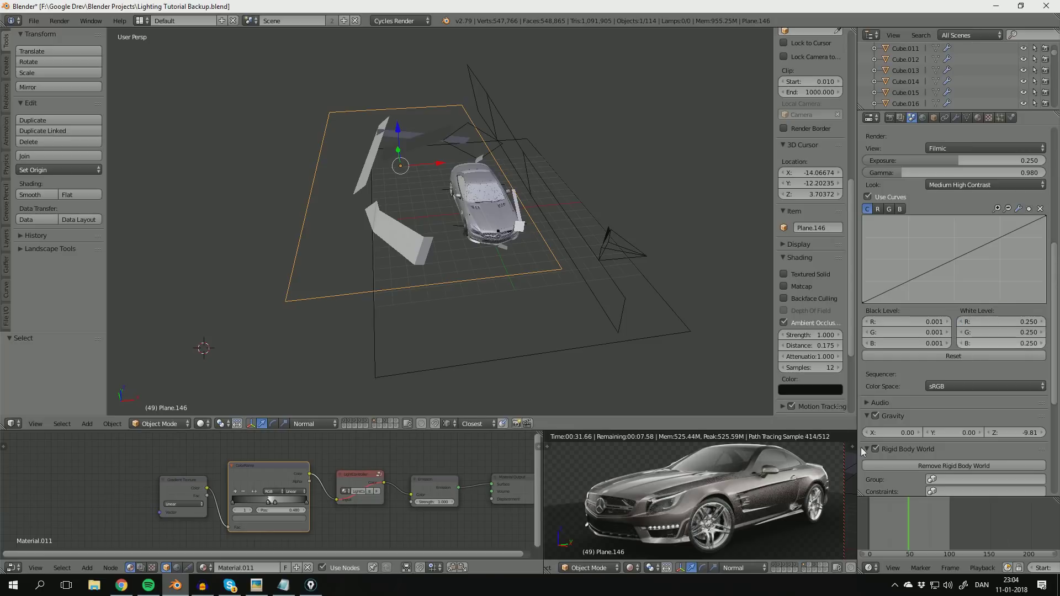
key("ctrl+s")
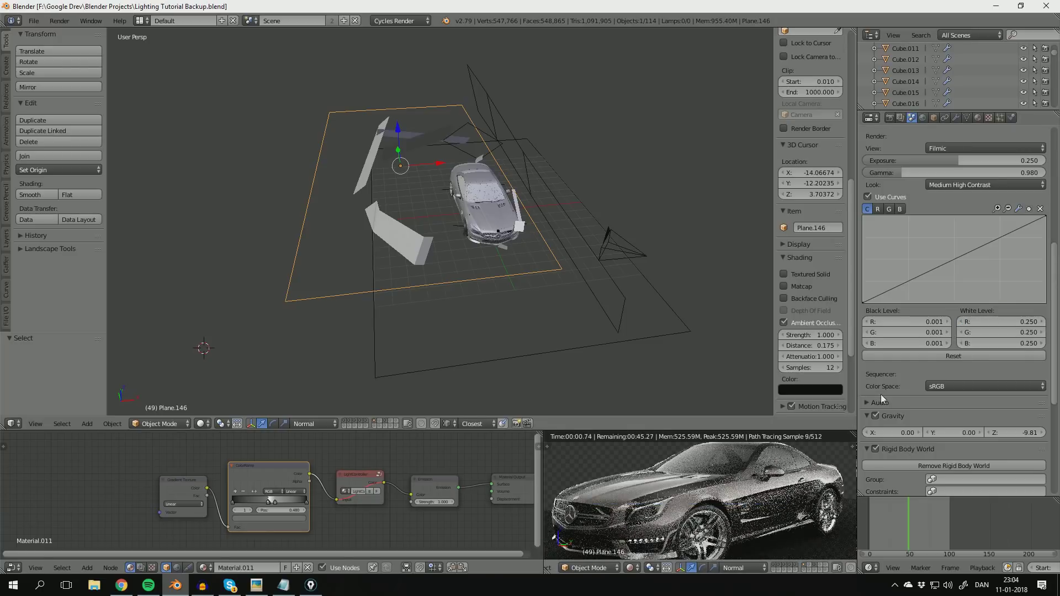
Step: Set the color management look to High Contrast and save the file
scroll(958, 340, "up", 1)
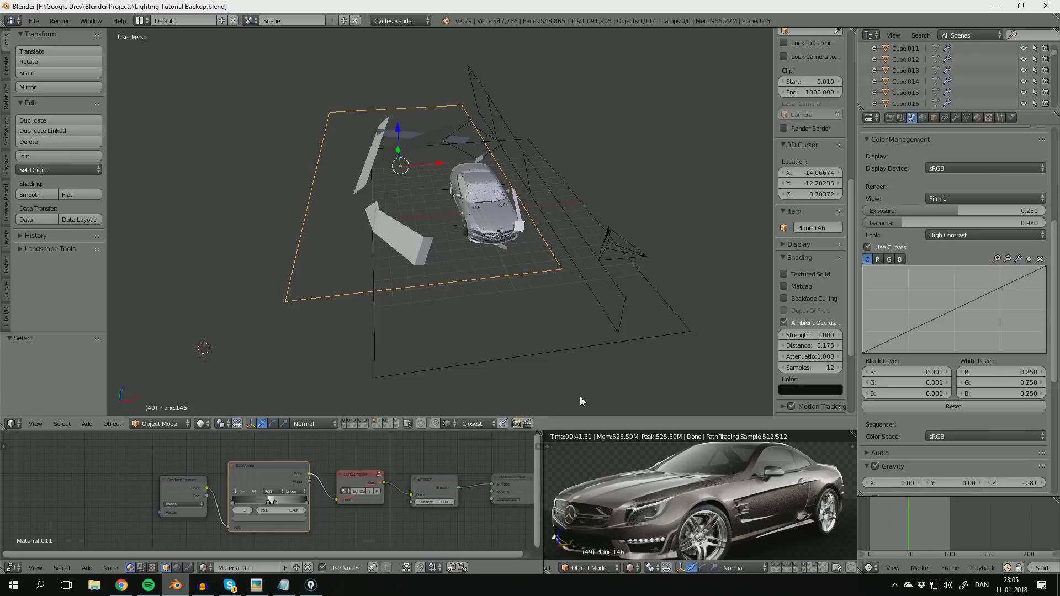
middle_click_drag(580, 396, 574, 325)
scroll(574, 326, "up", 4)
key("ctrl+s")
left_click(573, 326)
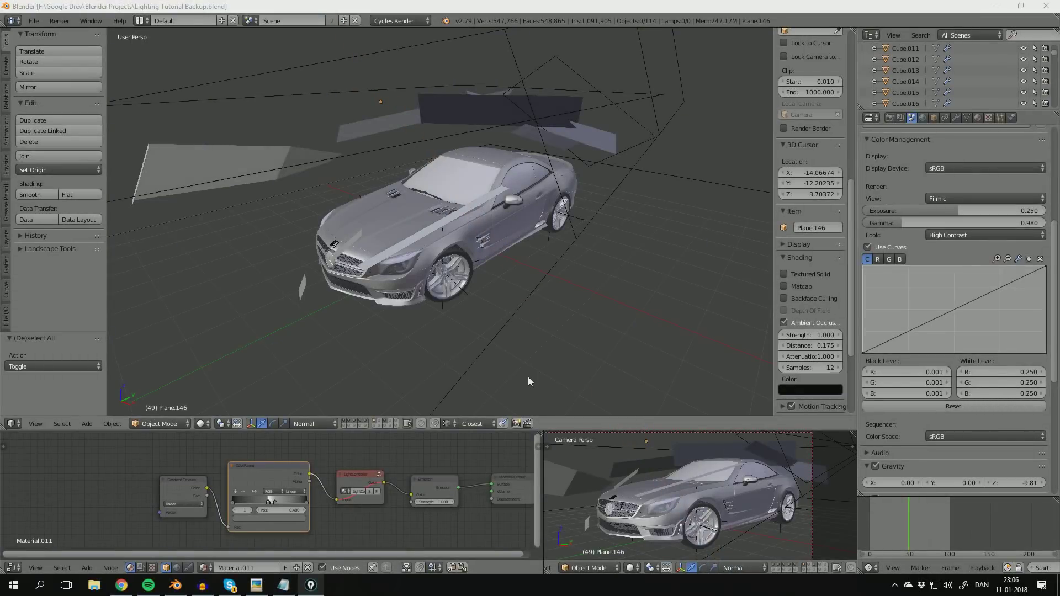
Step: Set a render border around the front fender between wheel arch and side vent in the camera view, and display it in rendered shading
left_click(594, 277)
middle_click_drag(630, 289, 483, 309)
scroll(436, 331, "up", 3)
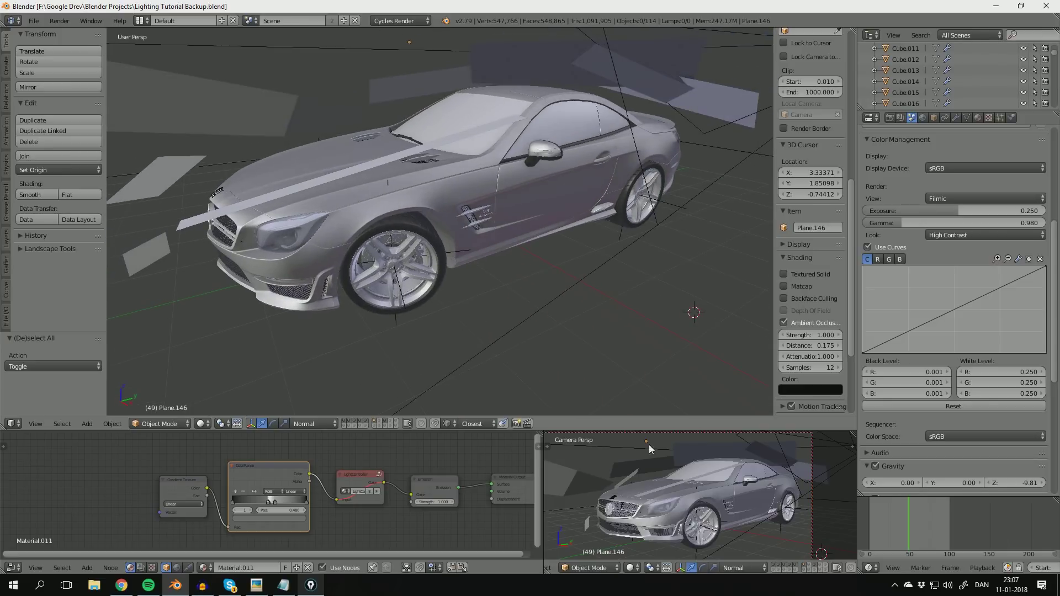
scroll(765, 506, "up", 2)
middle_click_drag(765, 507, 730, 502, "shift")
scroll(730, 502, "up", 5)
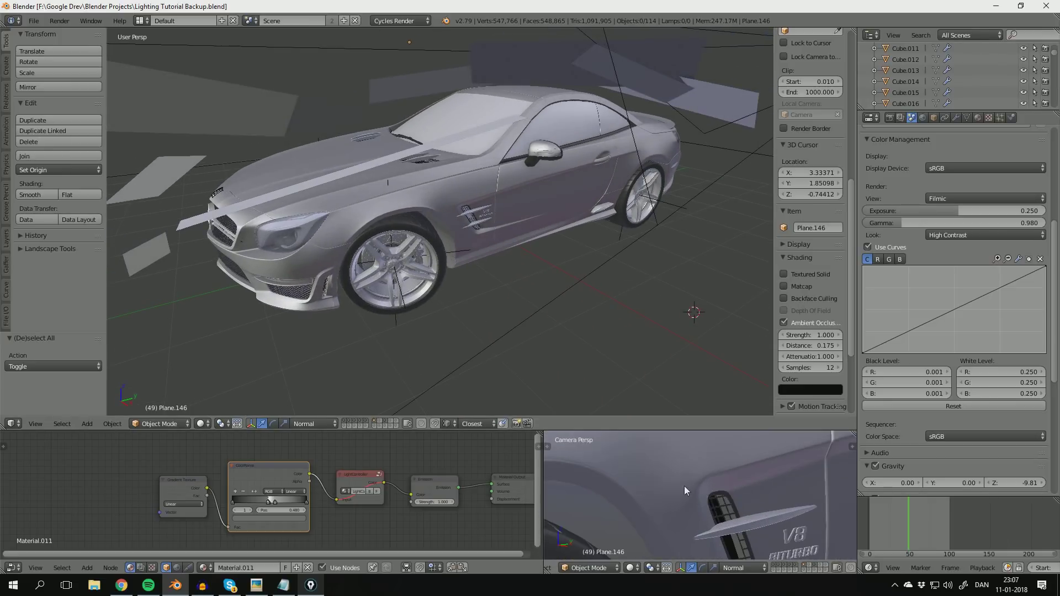
key("ctrl+b")
left_click_drag(589, 450, 729, 532)
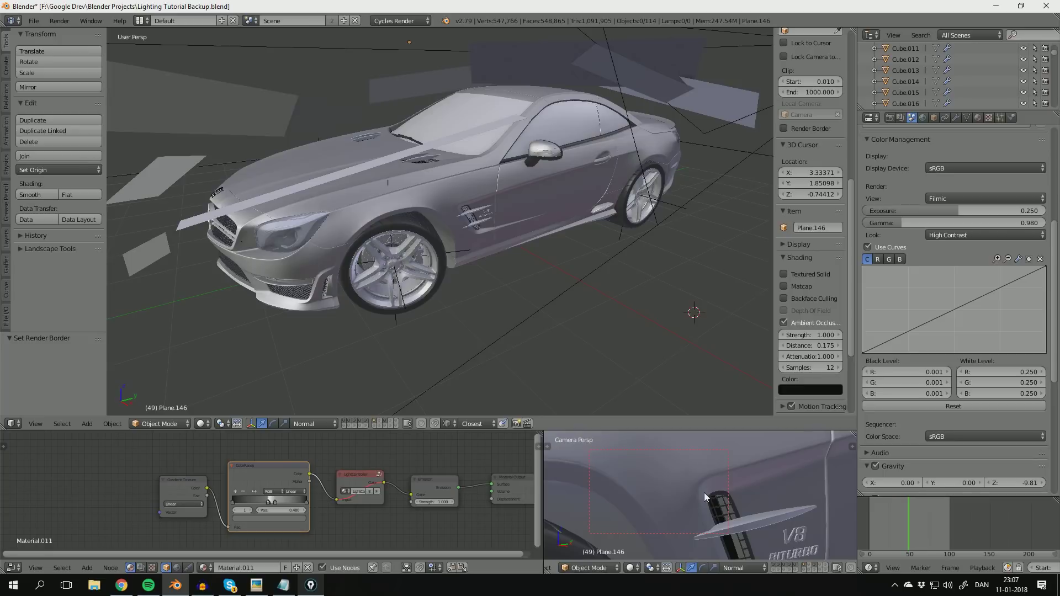
key("shift+z")
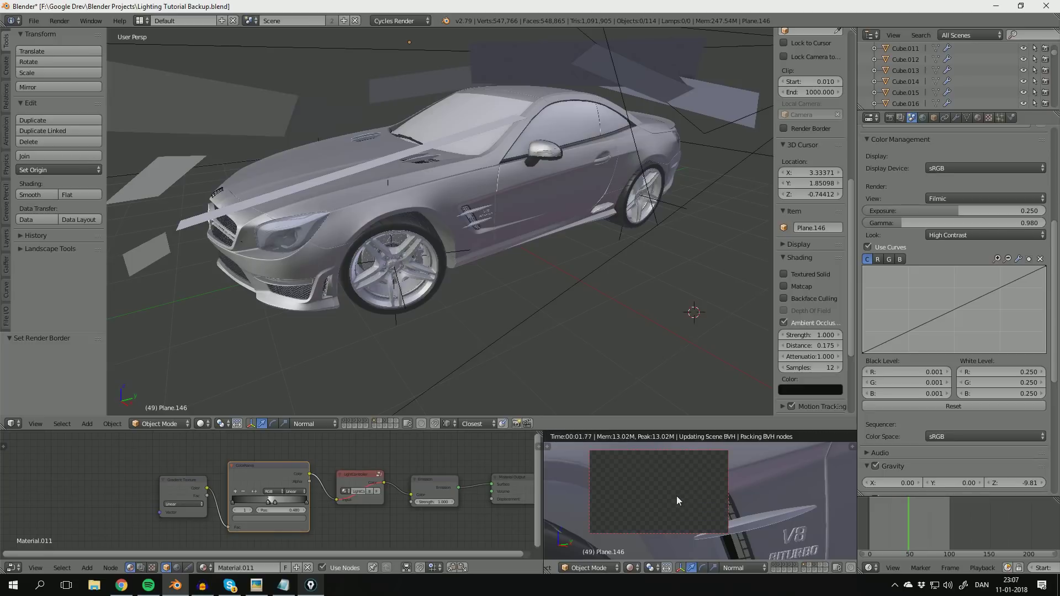
Step: Select the front fender panel and show its mesh in Edit Mode around the side vent
scroll(684, 503, "up", 2)
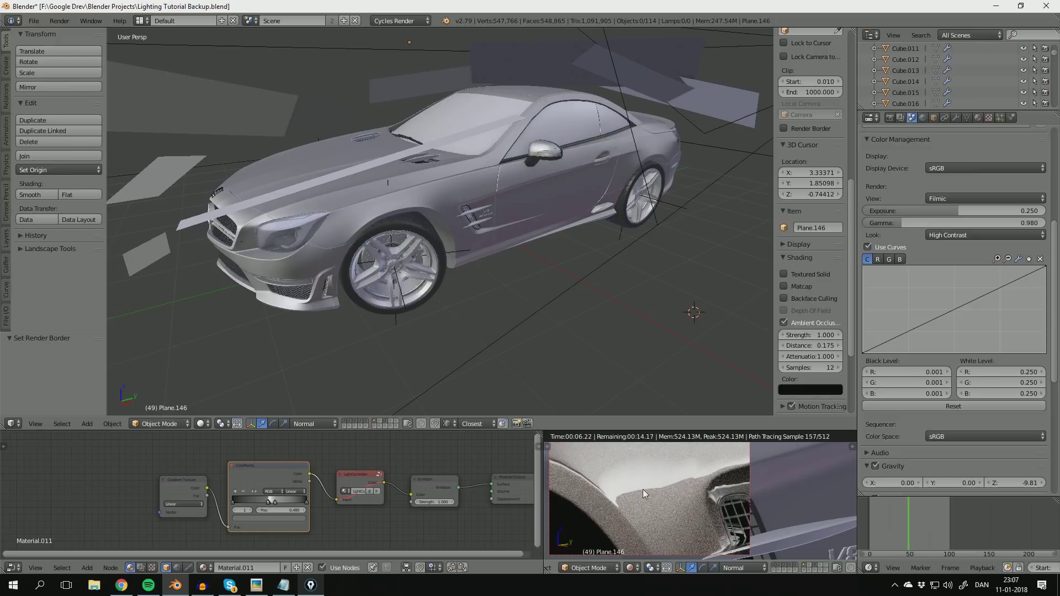
scroll(647, 484, "down", 3)
middle_click_drag(649, 482, 649, 490, "shift")
scroll(649, 490, "up", 2)
scroll(528, 287, "up", 9)
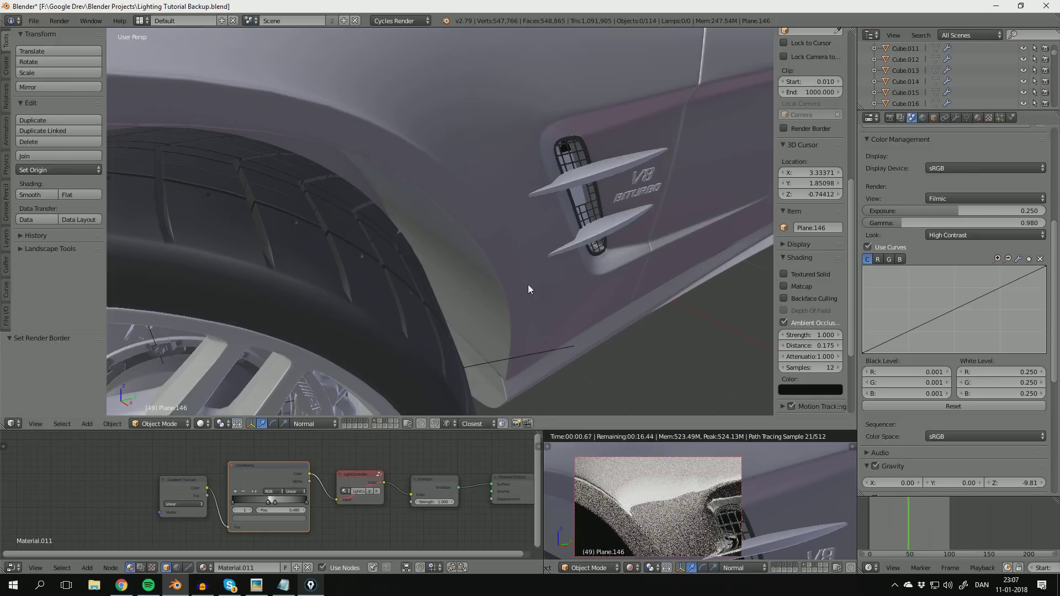
scroll(528, 286, "down", 3)
right_click(520, 199)
key("Tab")
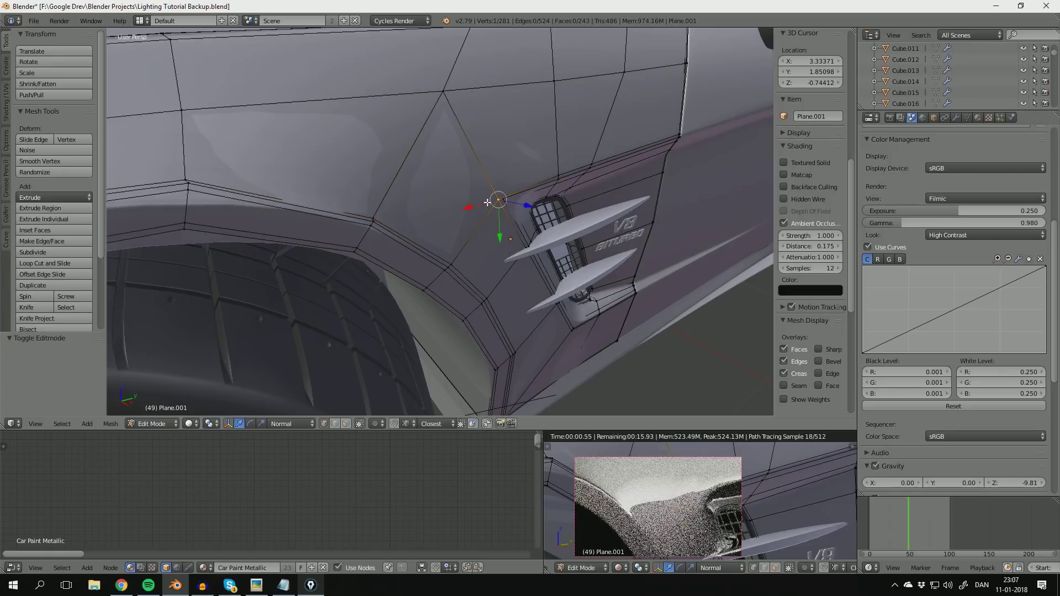
Step: Examine the fender's surface and topology at the side vent's front corner, and return to Object Mode
key("KP_Decimal")
scroll(488, 203, "down", 3)
middle_click_drag(470, 265, 510, 215)
scroll(414, 244, "down", 4)
scroll(433, 244, "down", 2)
scroll(443, 246, "up", 5)
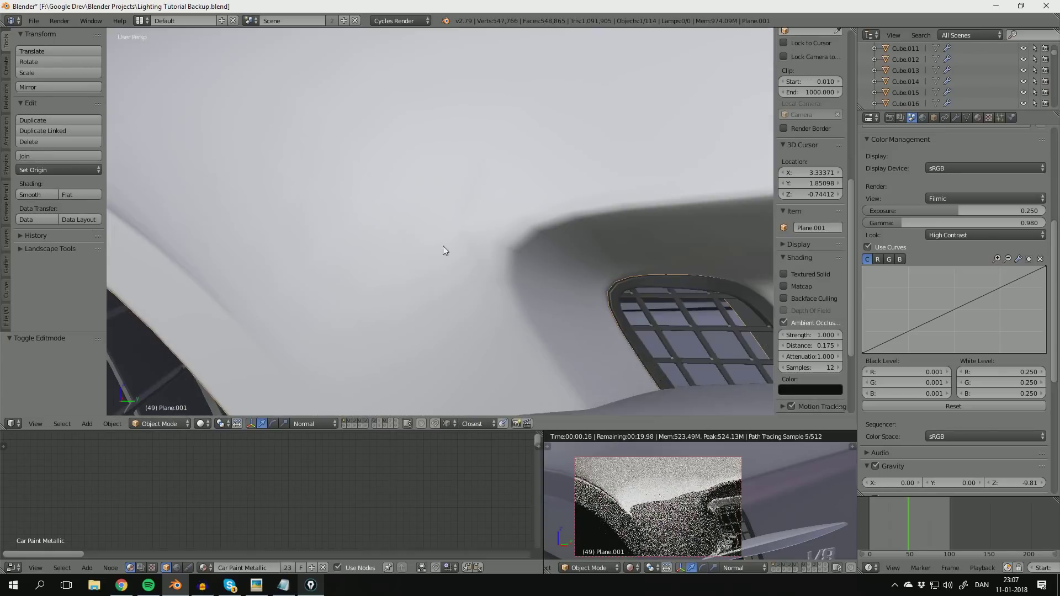
key("Tab")
key("KP_Decimal")
key("z")
key("z")
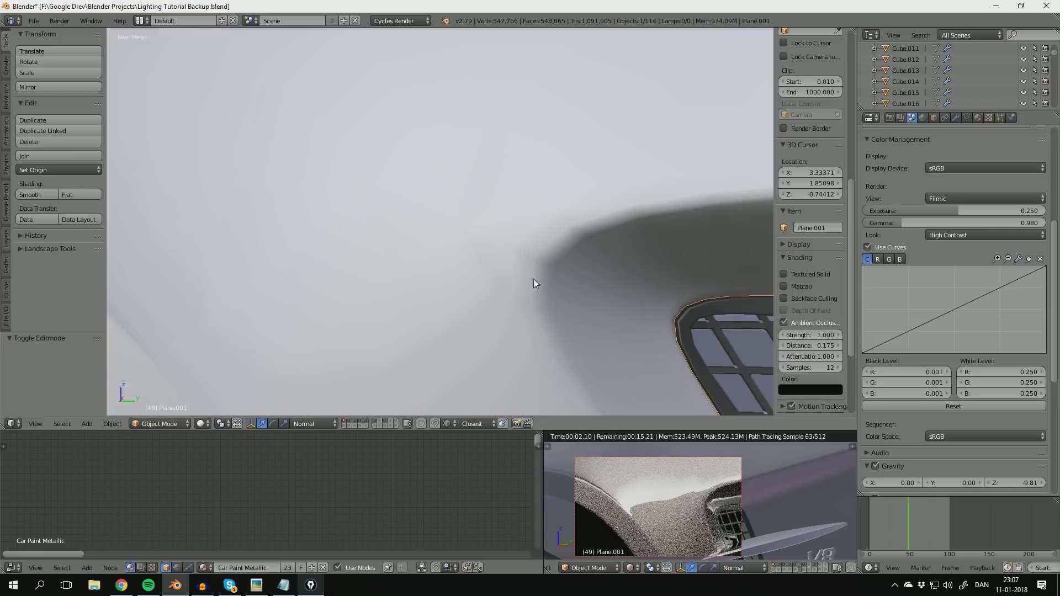
scroll(582, 230, "down", 8)
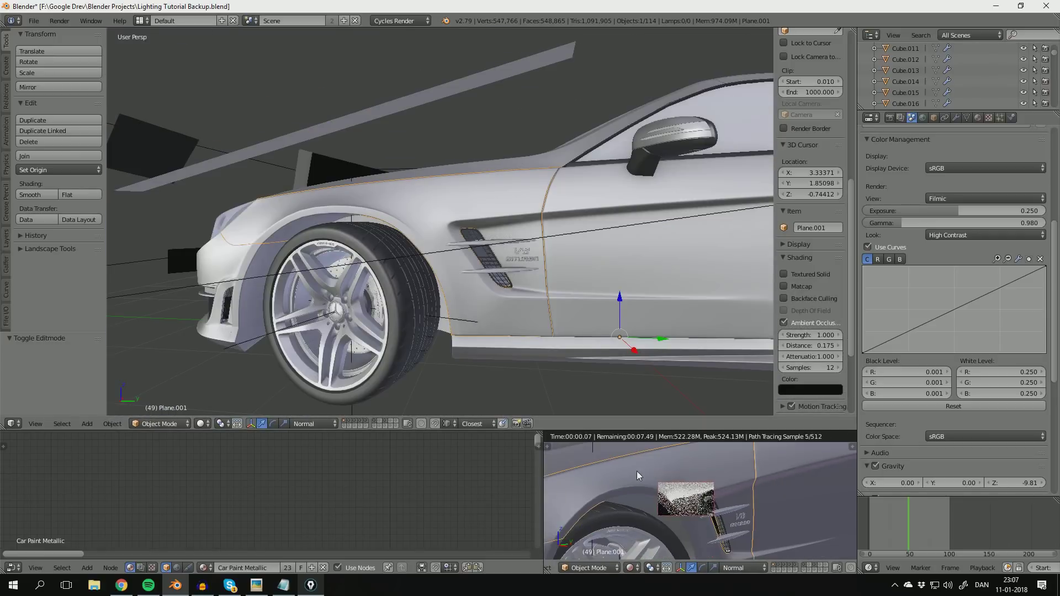
Step: Set the render border over the door, mirror and door handle area in the camera view
middle_click_drag(637, 471, 625, 494, "shift")
scroll(662, 497, "down", 3)
scroll(644, 482, "up", 3)
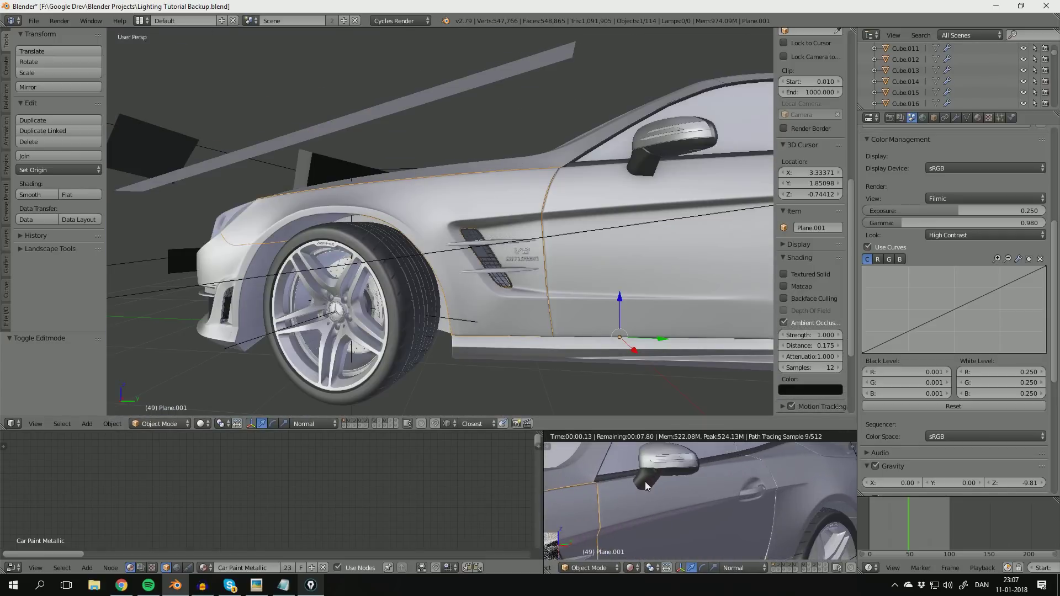
key("ctrl+b")
left_click_drag(546, 443, 839, 521)
scroll(742, 507, "up", 2)
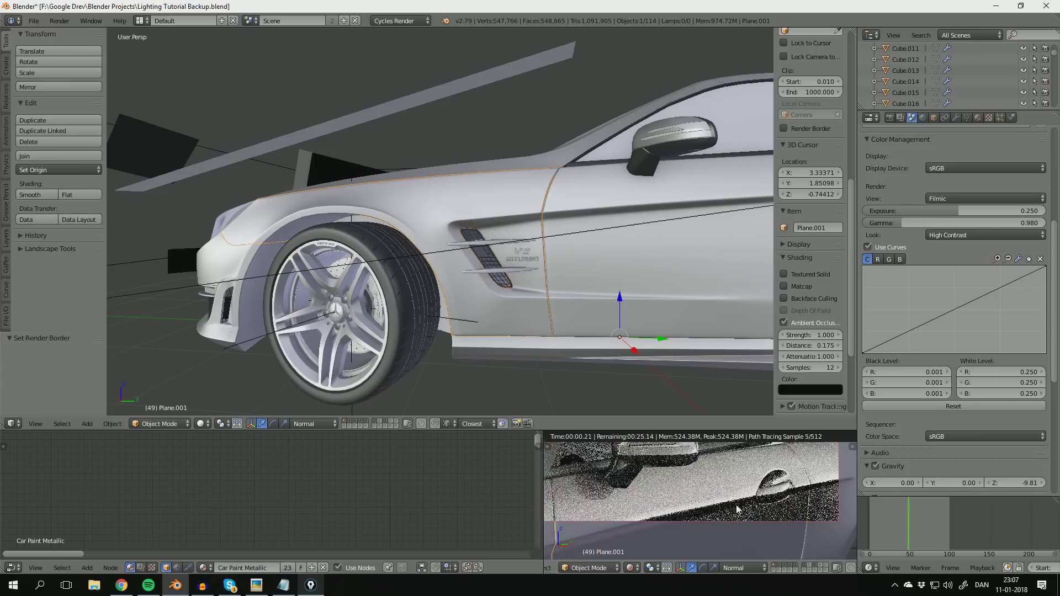
Step: Select the large light plane beside the car and raise it about 0.618 along the global Z axis
scroll(466, 300, "down", 8)
middle_click_drag(476, 224, 563, 251)
right_click(519, 207)
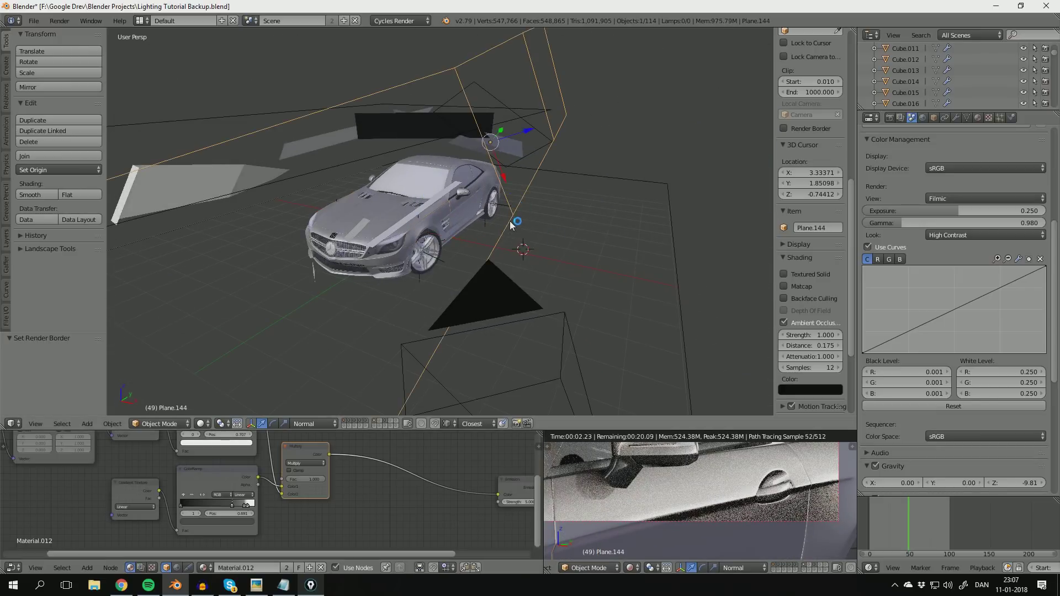
middle_click_drag(511, 223, 543, 259)
scroll(548, 270, "up", 4)
middle_click_drag(549, 269, 558, 310)
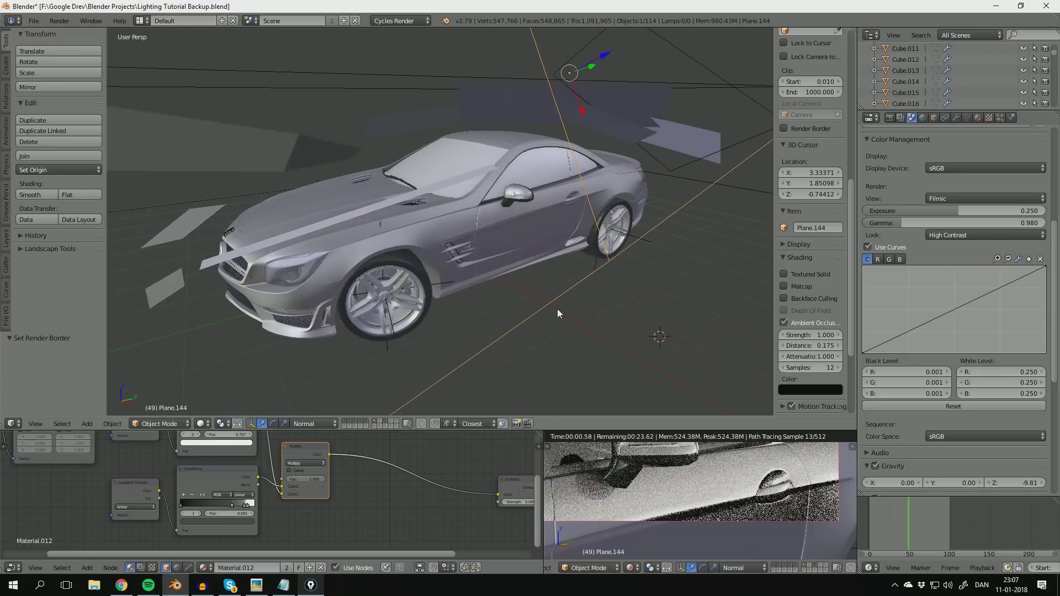
scroll(697, 498, "down", 2)
key("g")
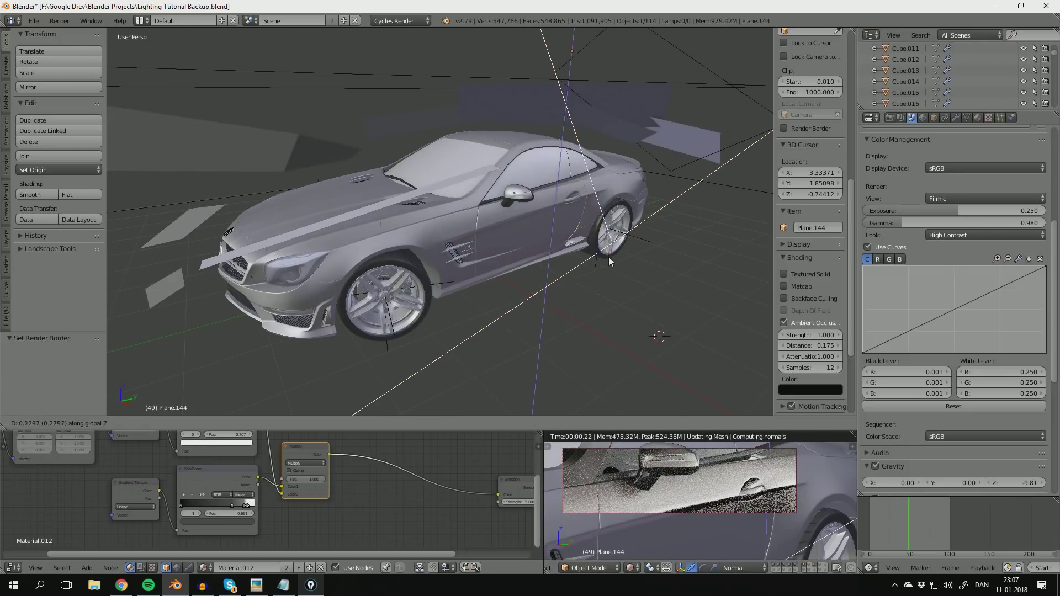
key("z")
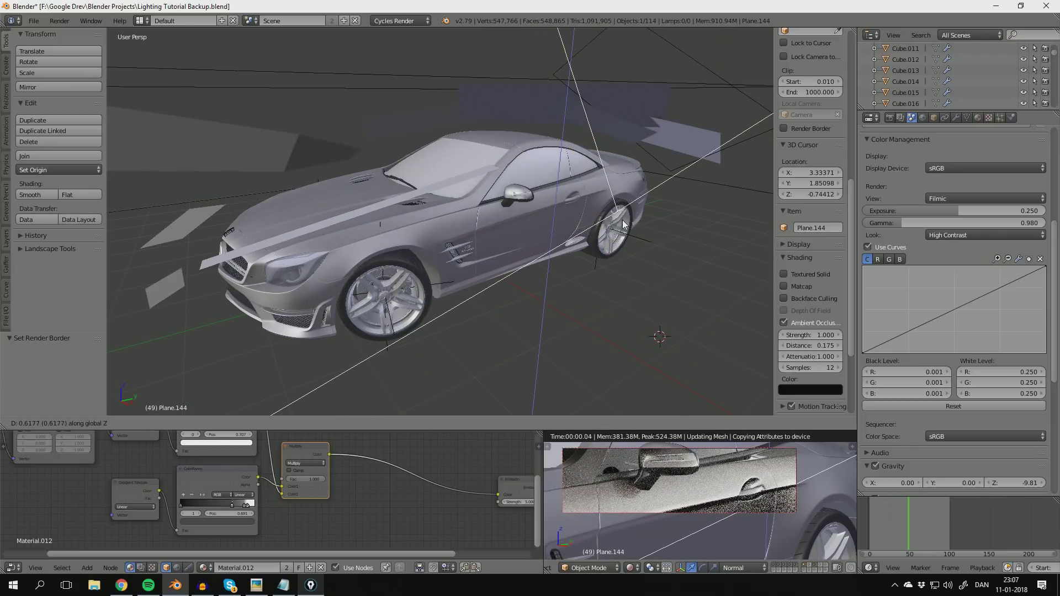
left_click(622, 220)
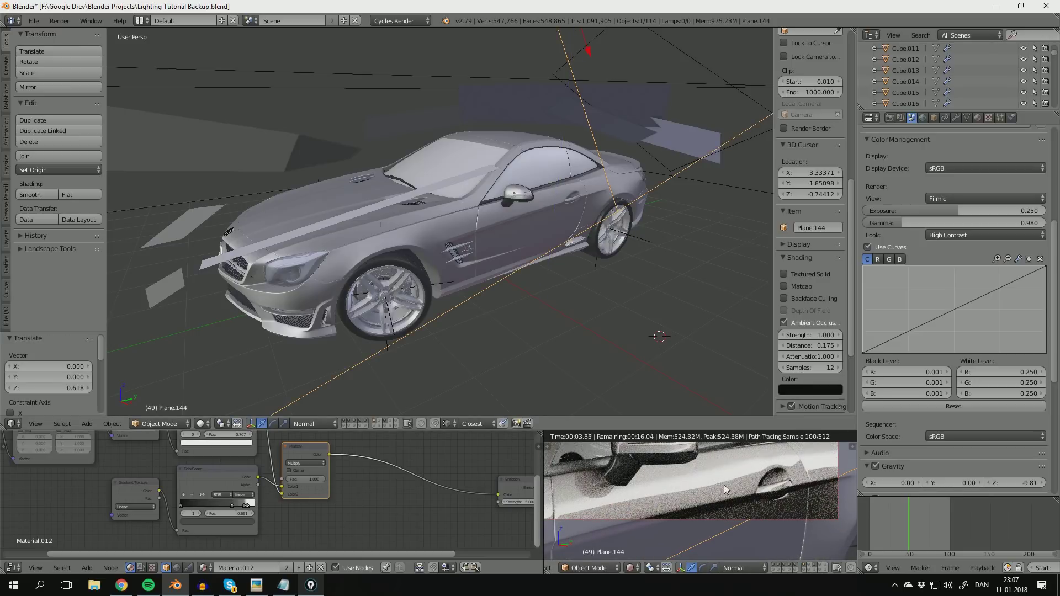
Step: Examine the light plane's reflection along the door and around the door handle recess in the rendered camera view
scroll(723, 485, "down", 1)
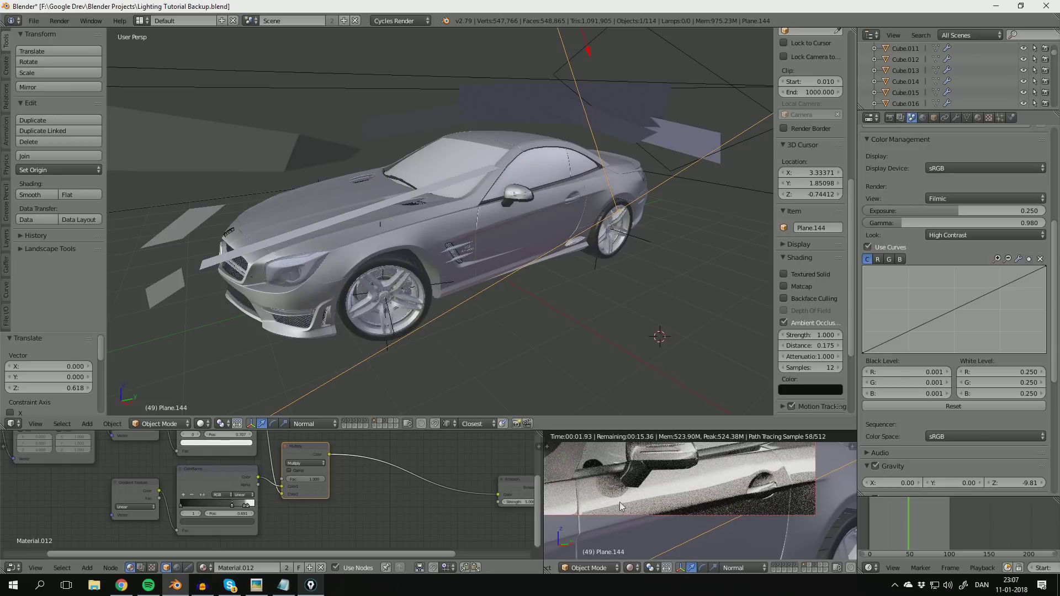
scroll(807, 470, "up", 2)
mouse_move(789, 482)
middle_mouse_down("shift")
mouse_move(698, 531)
mouse_move(714, 509)
mouse_move(703, 519)
mouse_move(705, 507)
mouse_move(735, 525)
middle_mouse_up("shift")
scroll(697, 529, "up", 3)
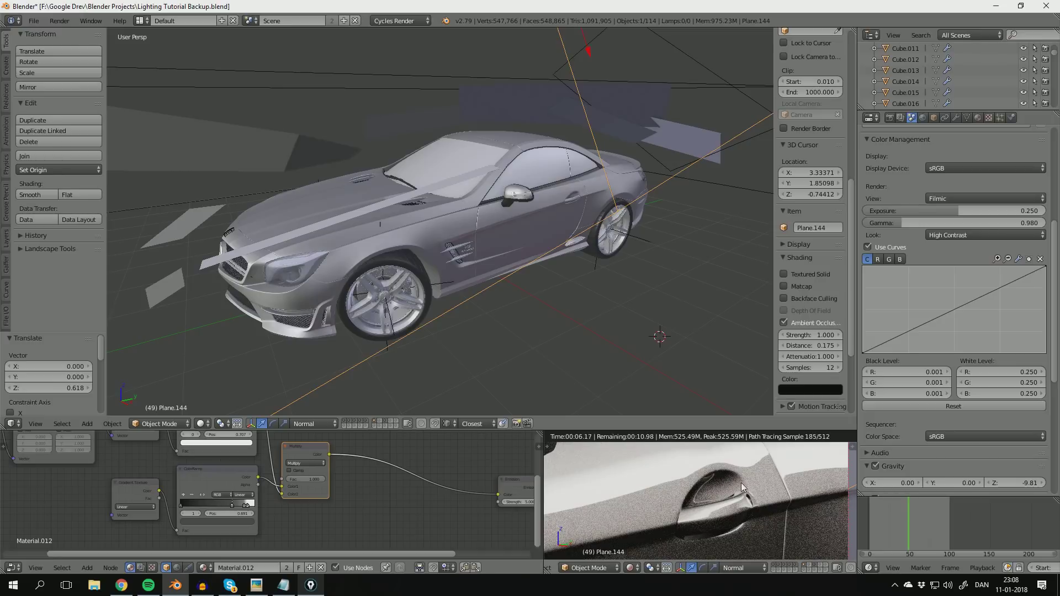
scroll(728, 504, "down", 7)
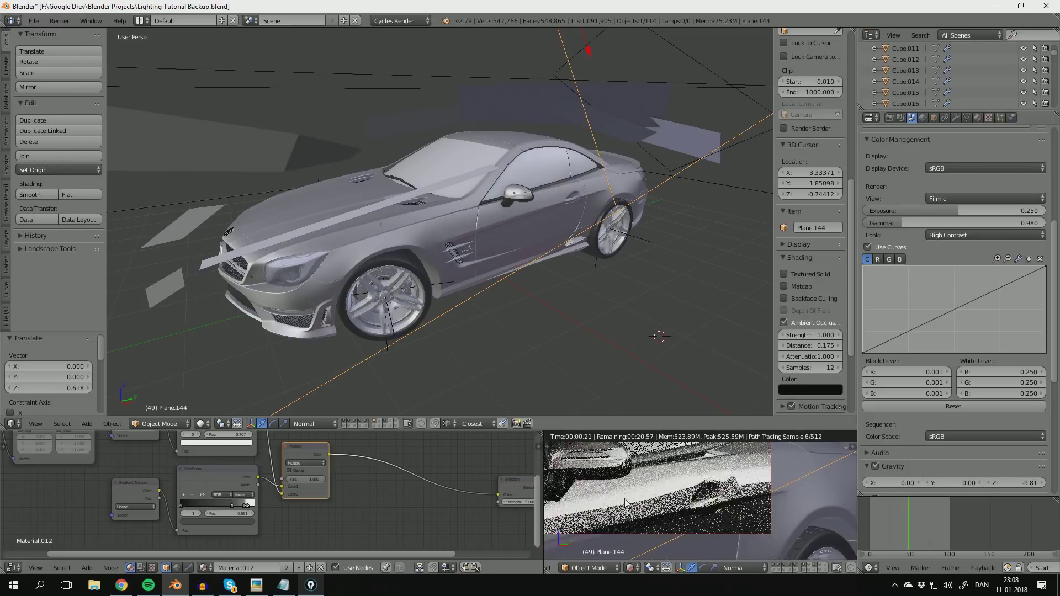
Step: Undo the light plane's last move and return the camera view to solid shading
scroll(718, 497, "down", 5)
middle_click_drag(693, 480, 712, 501, "shift")
key("z")
key("z")
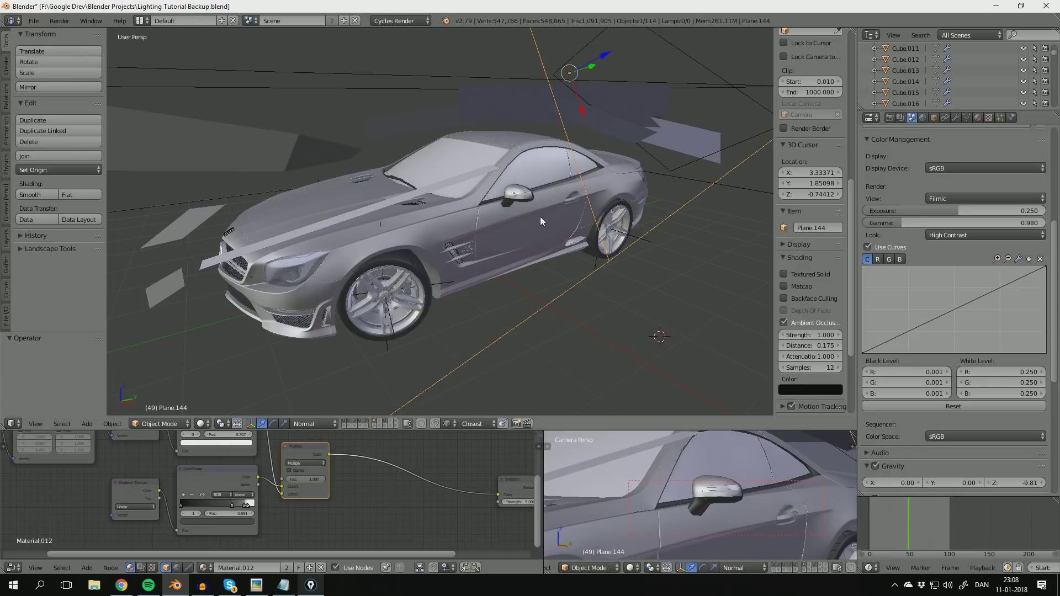
Step: Save the project over Lighting Tutorial Backup.blend
scroll(540, 217, "down", 3)
key("ctrl+s")
left_click(538, 230)
middle_click_drag(538, 230, 464, 286)
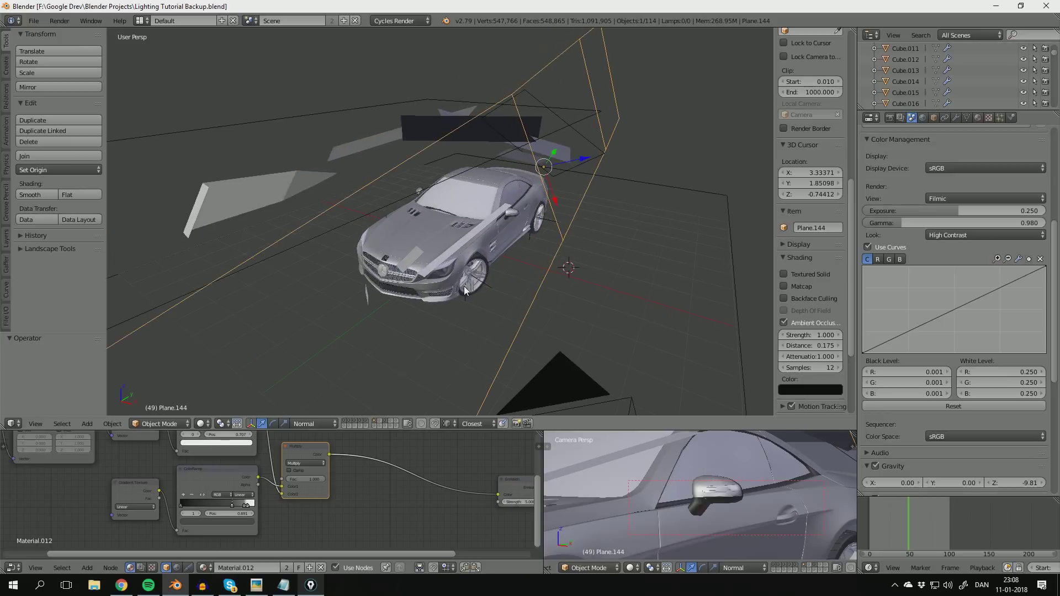
Step: Switch to Chrome to view the Mercedes-AMG E 63 reference photo, and return to Blender
left_click(121, 586)
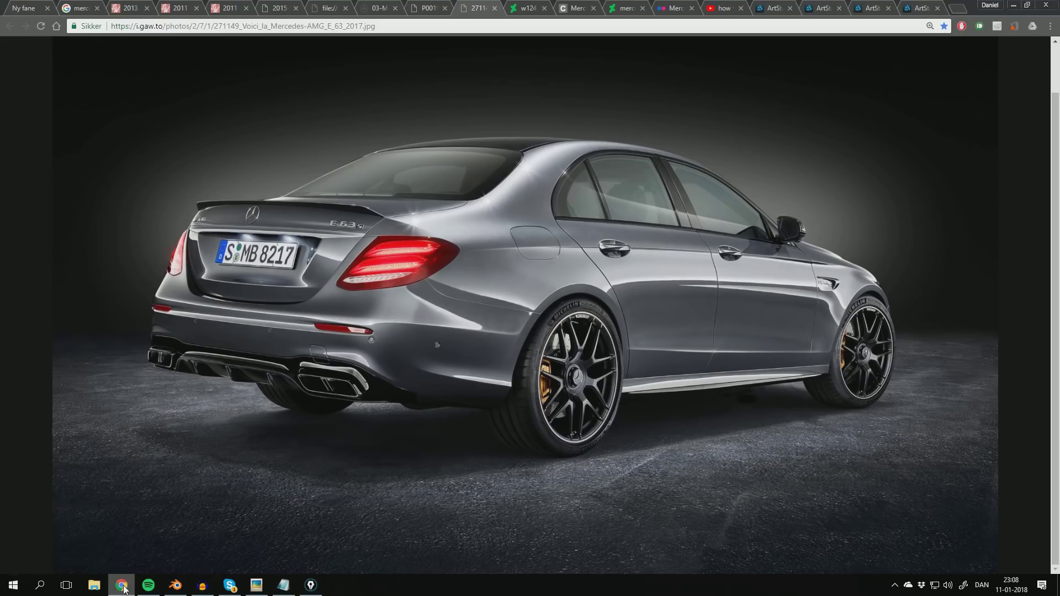
left_click(122, 586)
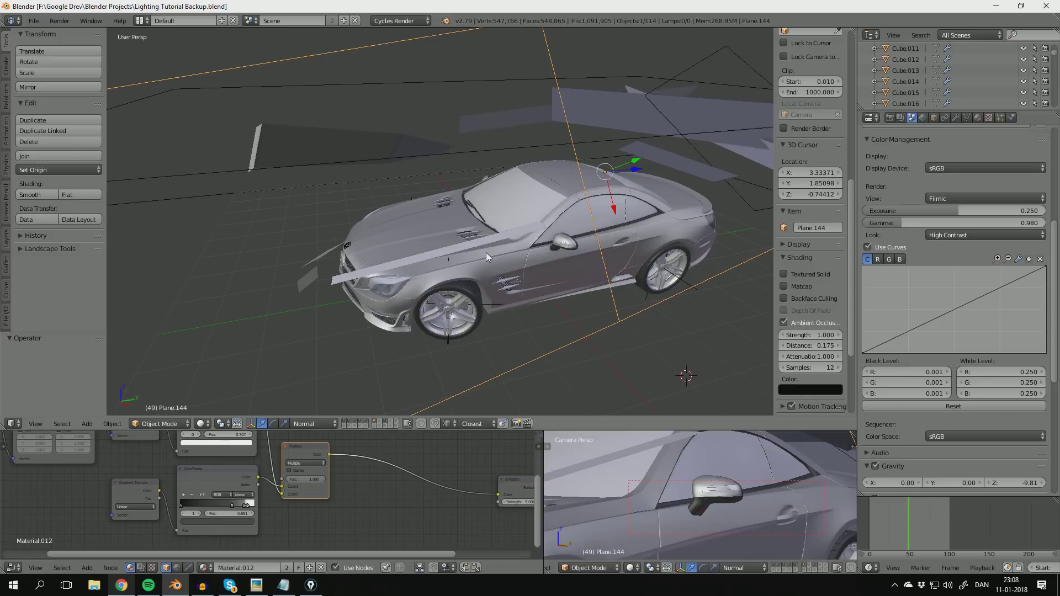
middle_click_drag(550, 249, 510, 274)
Step: Save the project over the existing file again, and bring the windshield into the camera view
key("ctrl+s")
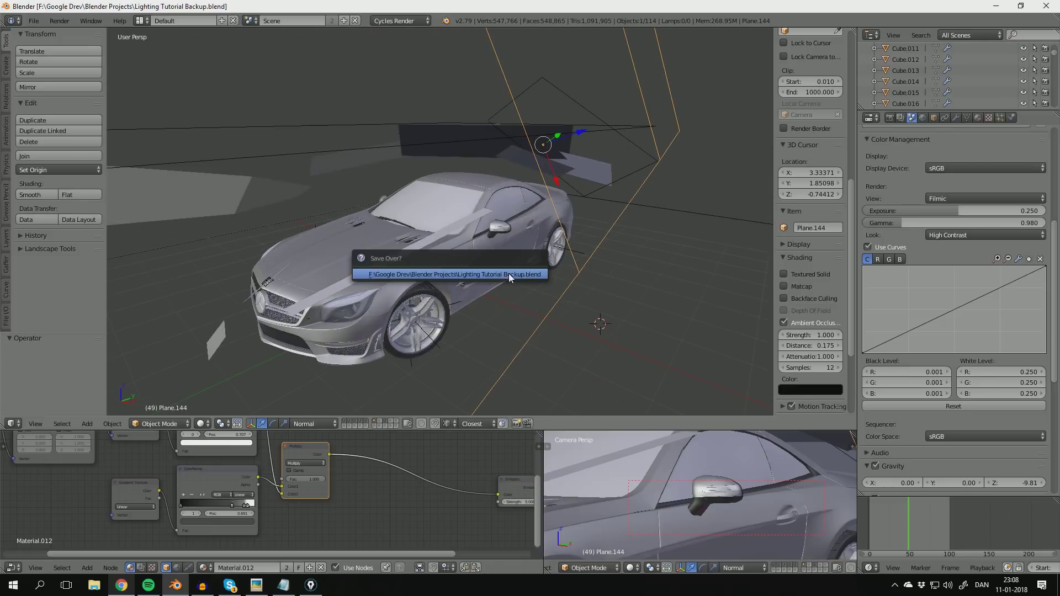
left_click(508, 273)
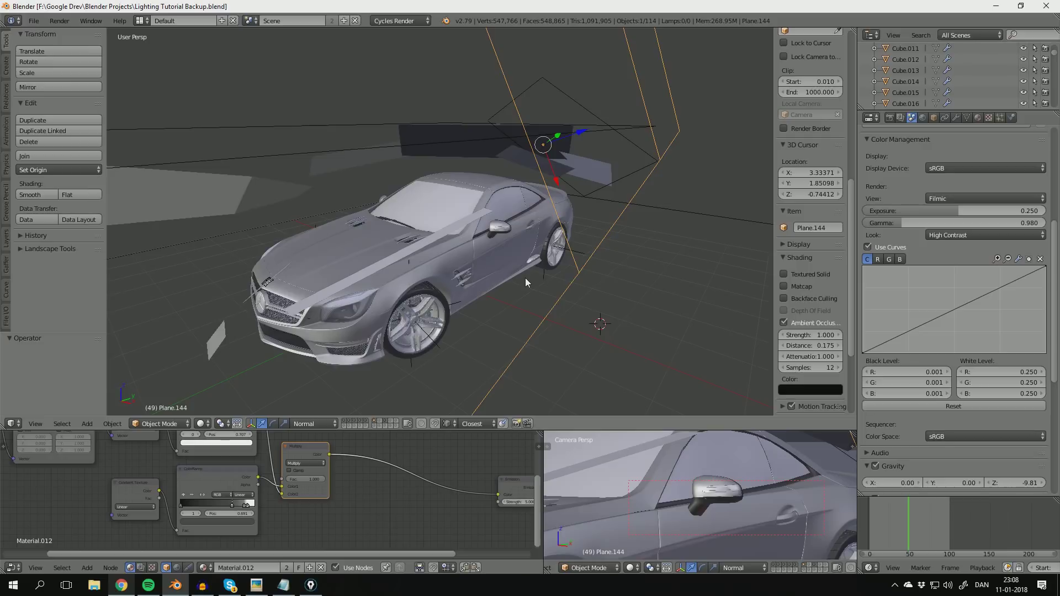
key("ctrl+s")
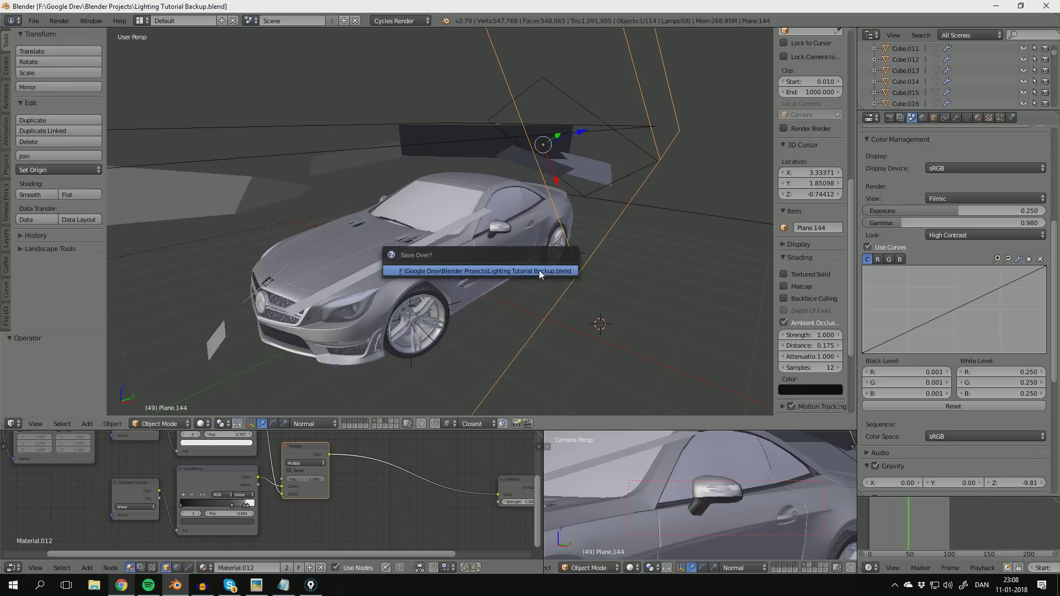
left_click(538, 270)
mouse_move(539, 270)
middle_mouse_down()
mouse_move(485, 257)
mouse_move(579, 269)
mouse_move(526, 266)
mouse_move(536, 271)
middle_mouse_up()
key("ctrl+s")
left_click(551, 261)
key("ctrl+s")
left_click(533, 262)
scroll(695, 523, "down", 6)
middle_click_drag(632, 493, 707, 499, "shift")
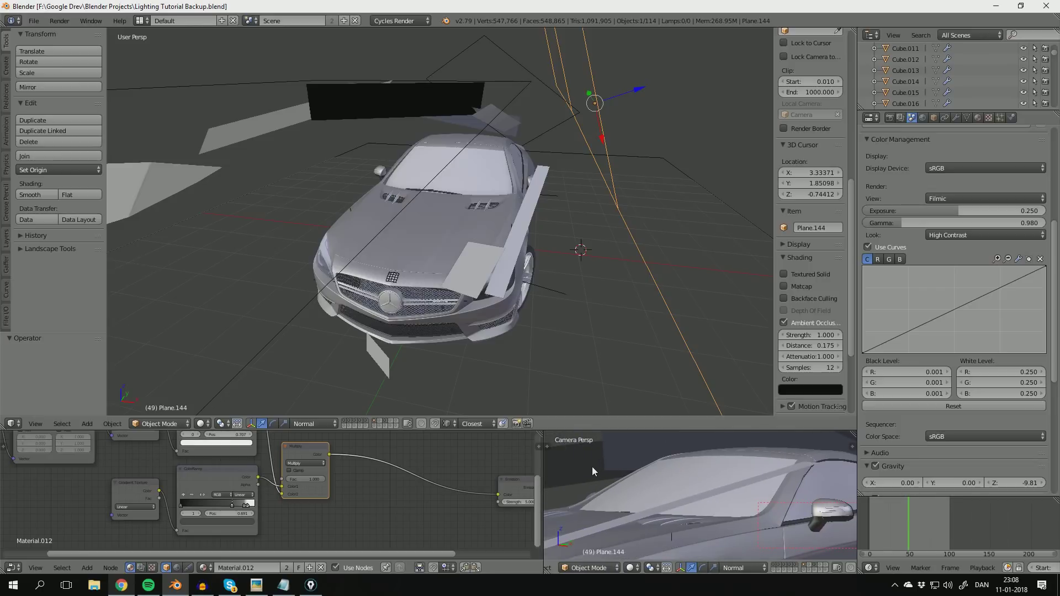
key("ctrl+s")
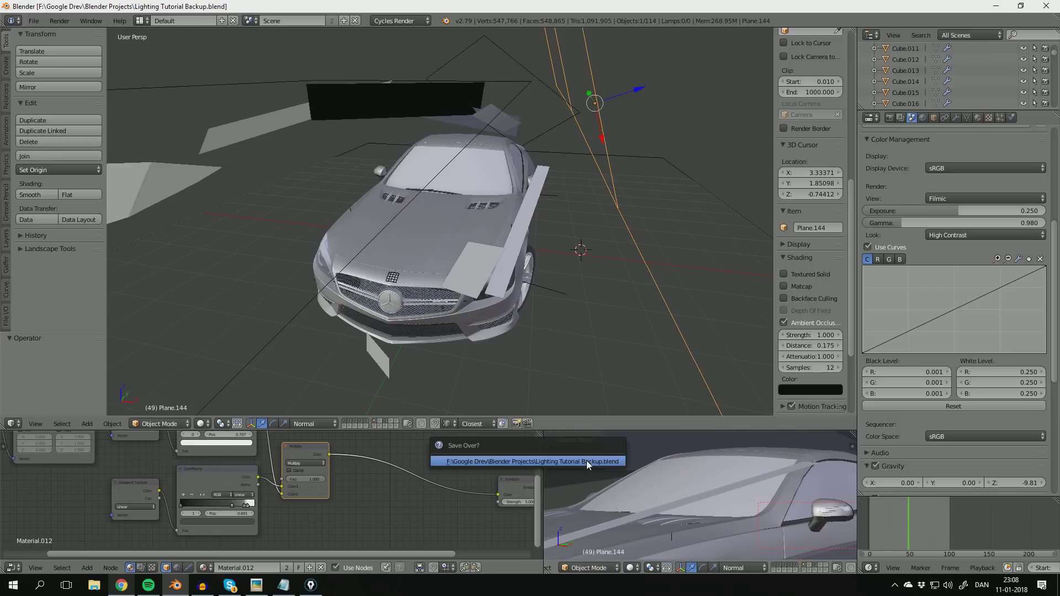
left_click(587, 461)
Step: Select the windshield glass, display its modifiers and save the project
middle_click_drag(707, 494, 768, 517)
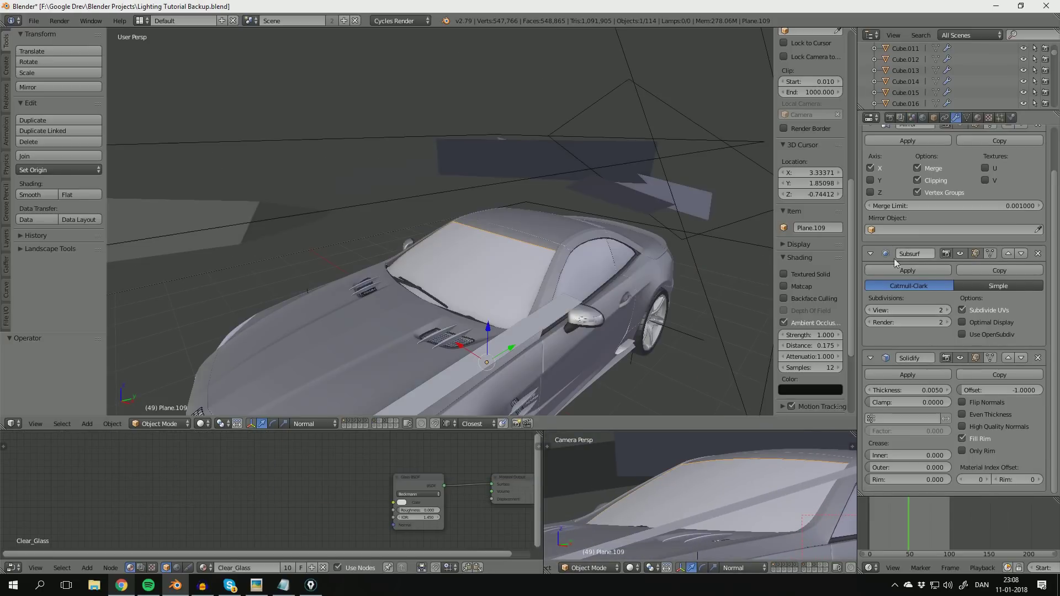
scroll(621, 309, "up", 6)
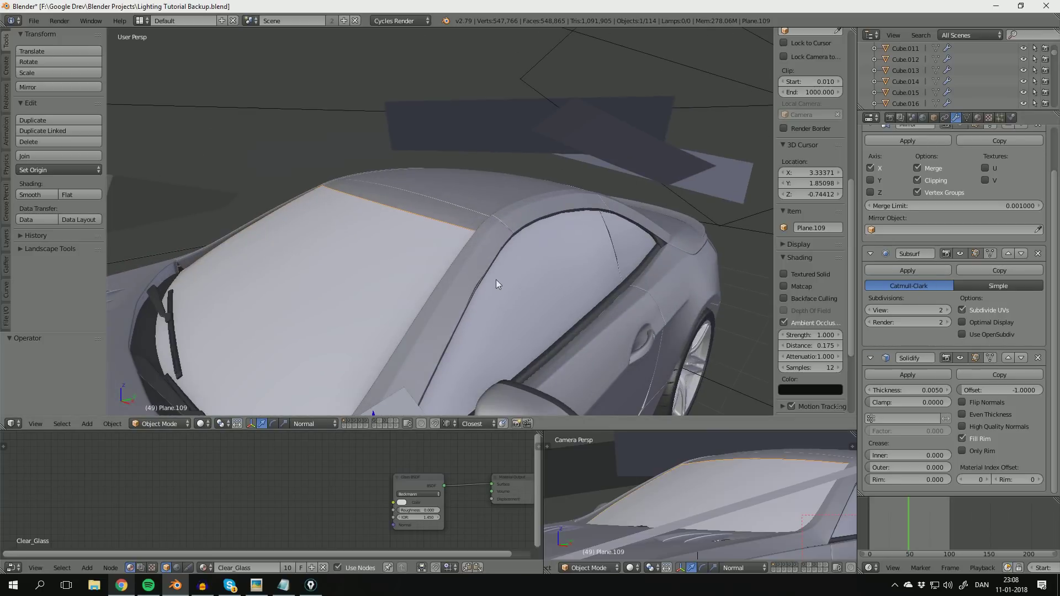
key("ctrl+s")
left_click(429, 284)
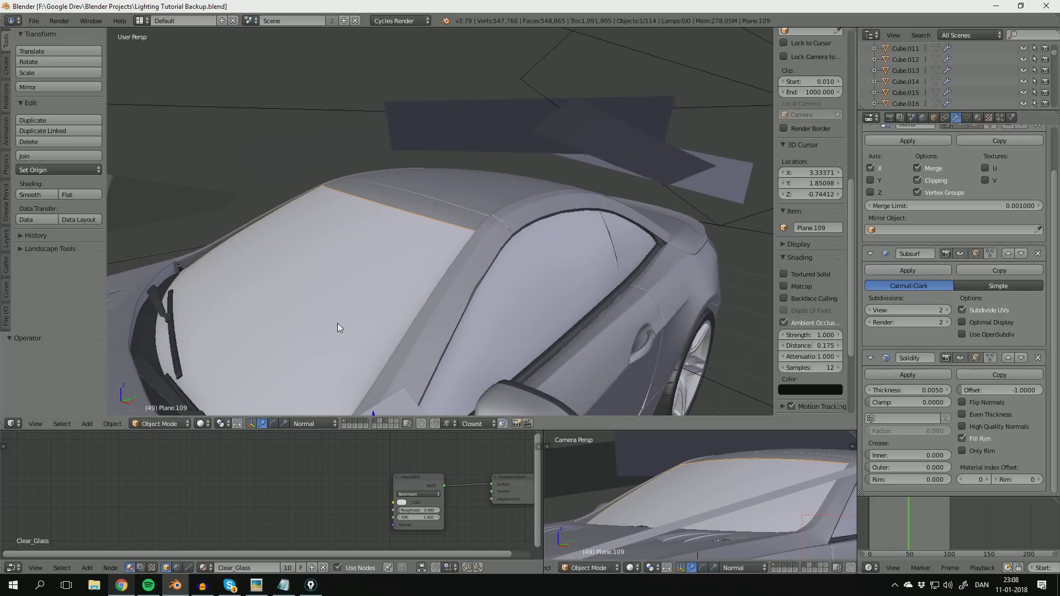
Step: Inspect the windshield's mesh and upper edge loop in Edit Mode, and set a rendered border over the windshield in the camera view
middle_click_drag(337, 323, 509, 229)
scroll(493, 258, "up", 3)
key("Tab")
key("a")
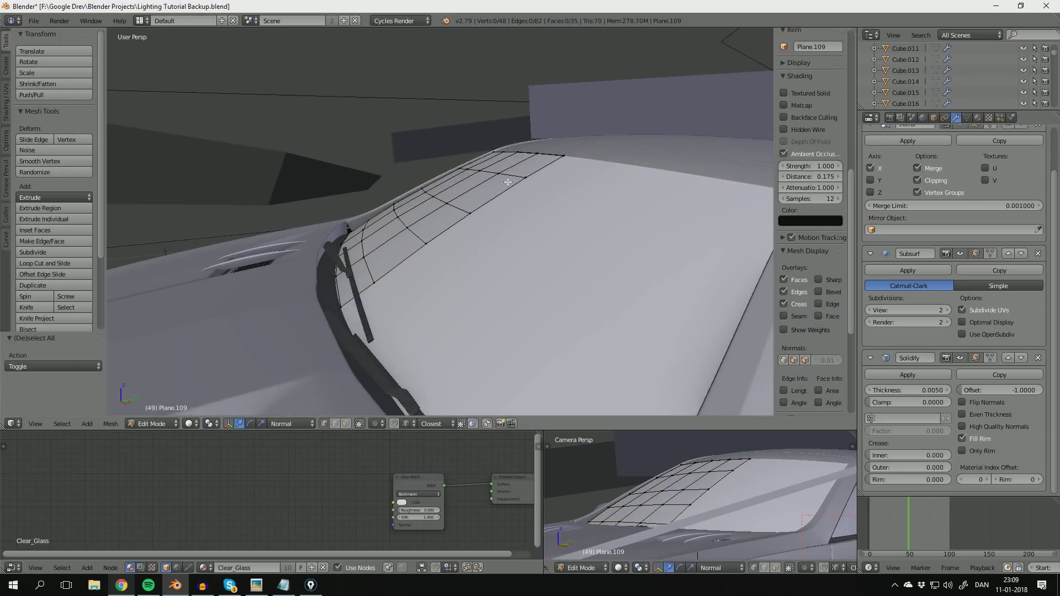
right_click(505, 175, "alt")
key("Tab")
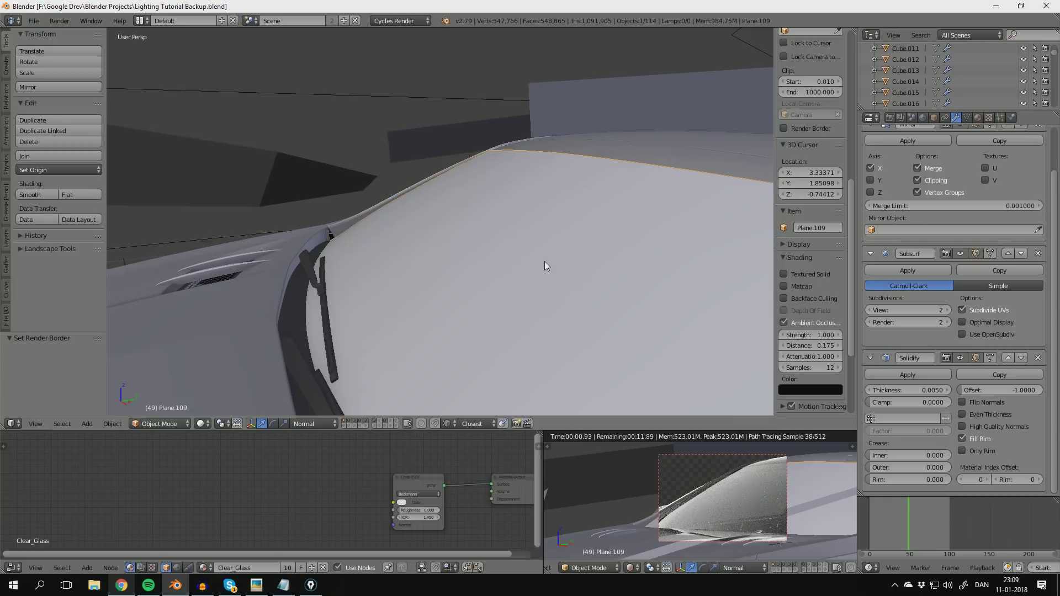
Step: Move the windshield's edge loop nearest its top edge about 0.034 outward along its normal Z, and return to Object Mode
middle_click_drag(544, 260, 467, 288)
key("Tab")
scroll(491, 266, "down", 2)
key("a")
scroll(481, 232, "up", 2)
right_click(465, 191, "alt")
key("g")
key("z")
key("z")
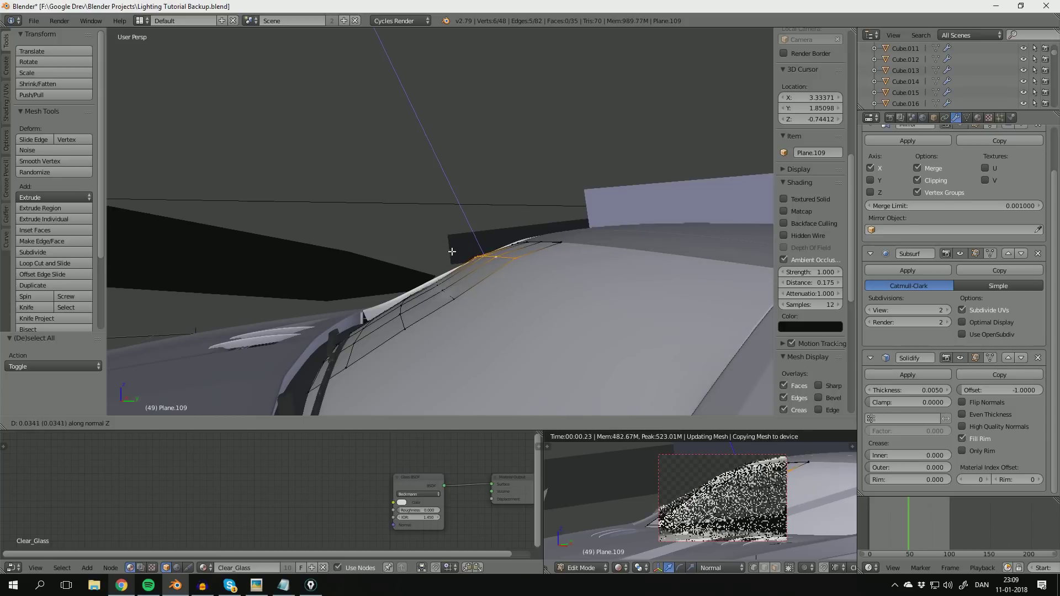
left_click(452, 252)
key("Tab")
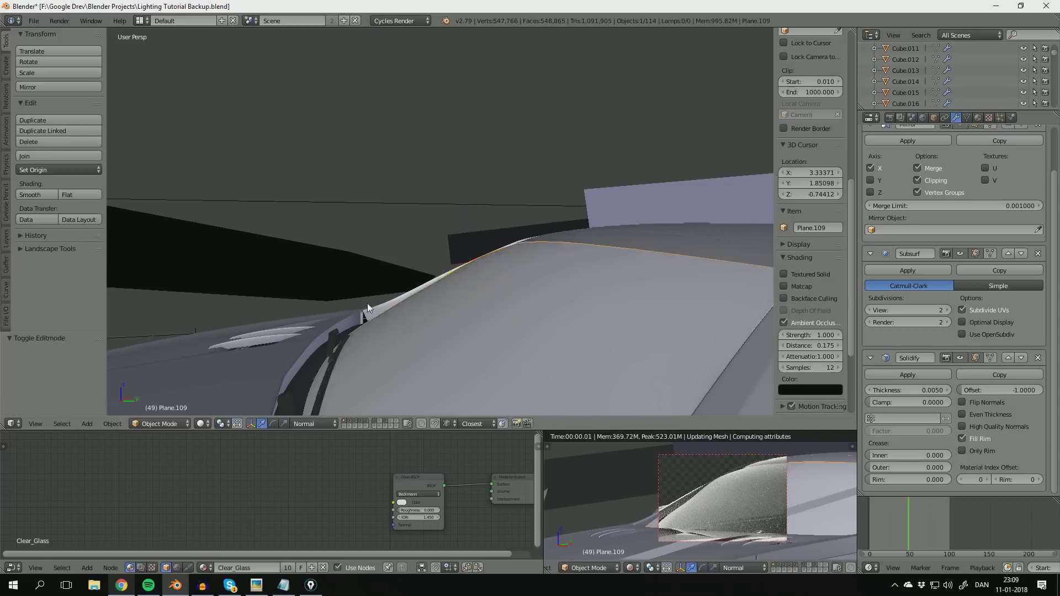
Step: Select the large light plane above the car and move it about 3.344 along the global X axis
middle_click_drag(367, 303, 433, 306)
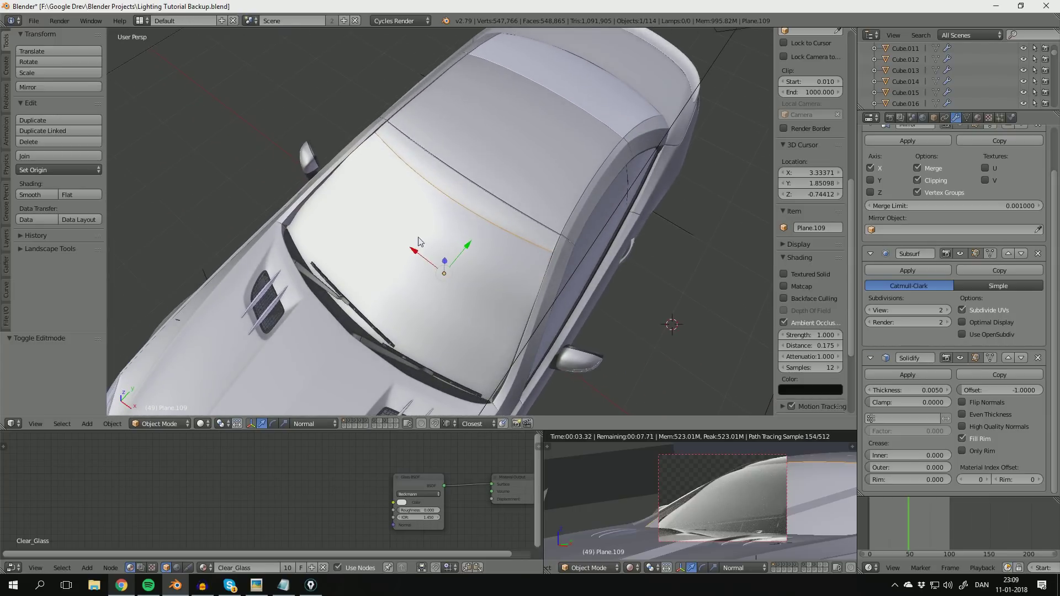
middle_click_drag(468, 265, 488, 258)
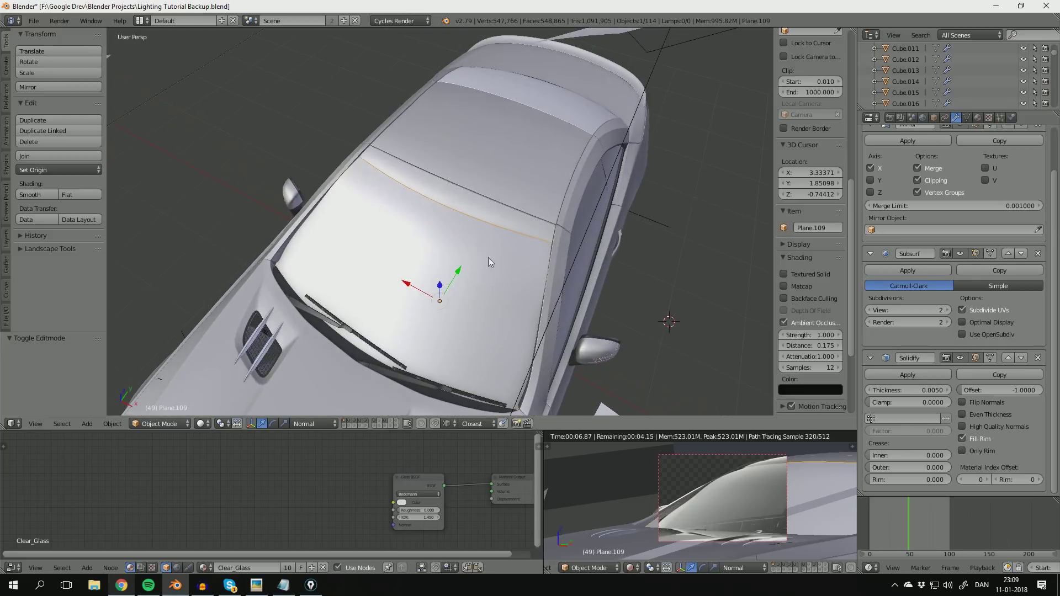
scroll(446, 216, "down", 8)
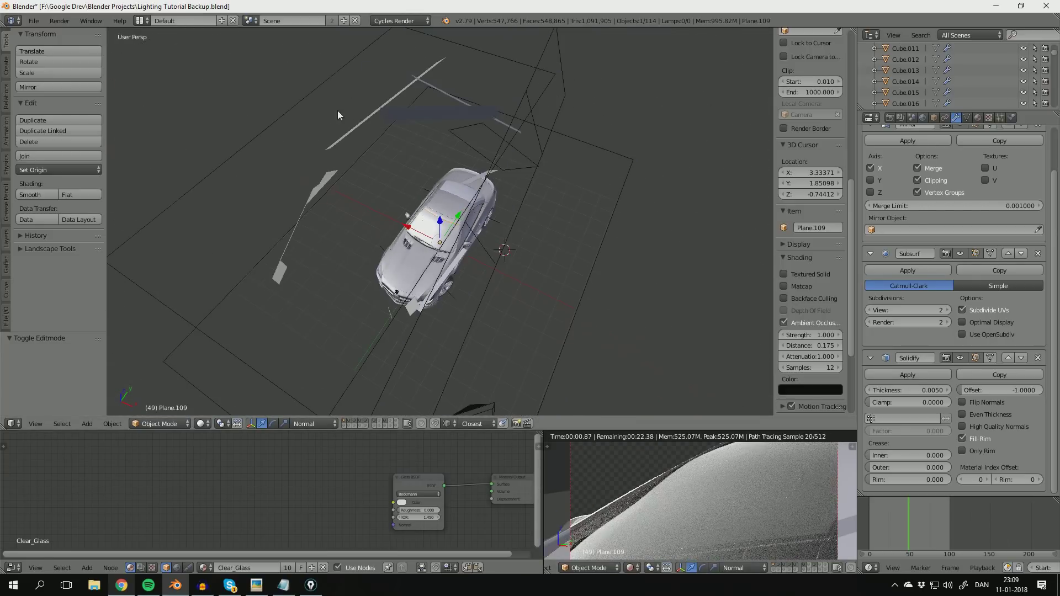
right_click(307, 95)
key("g")
key("x")
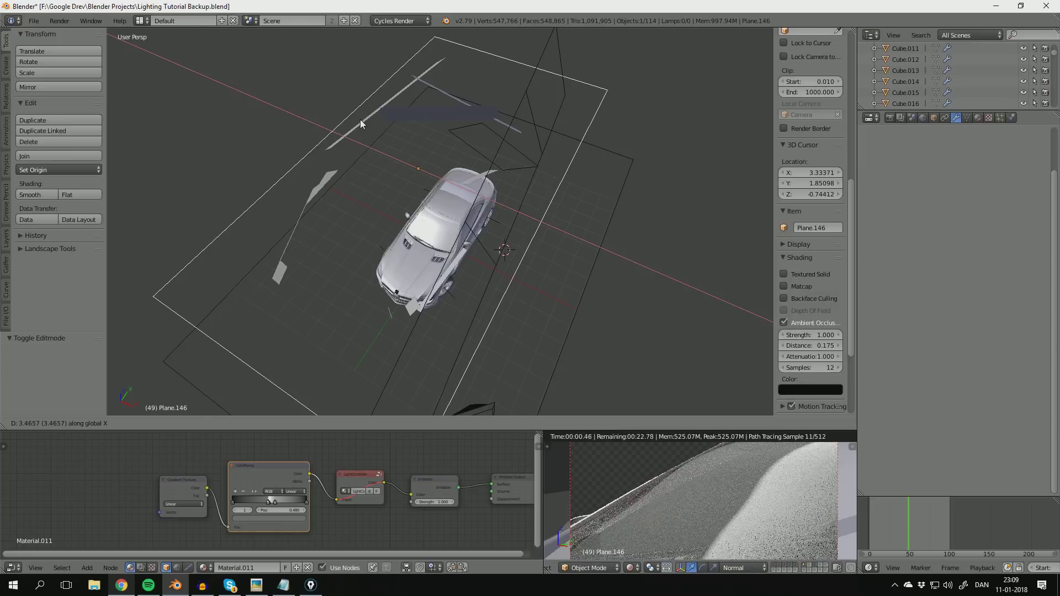
left_click(360, 119)
Step: Redraw the render border around the windshield in the camera view
scroll(769, 487, "down", 3)
key("ctrl+b")
left_click_drag(655, 450, 781, 536)
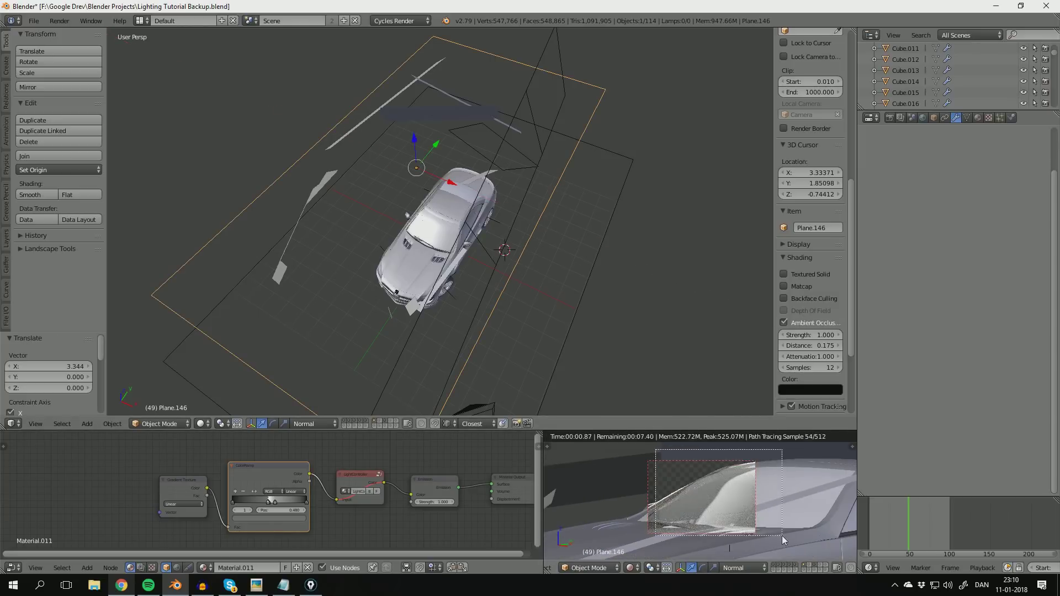
Step: Move the windshield's selected upper edge loop about -0.036 along its normal Z, and return to Object Mode to check the reflection
scroll(469, 183, "up", 7)
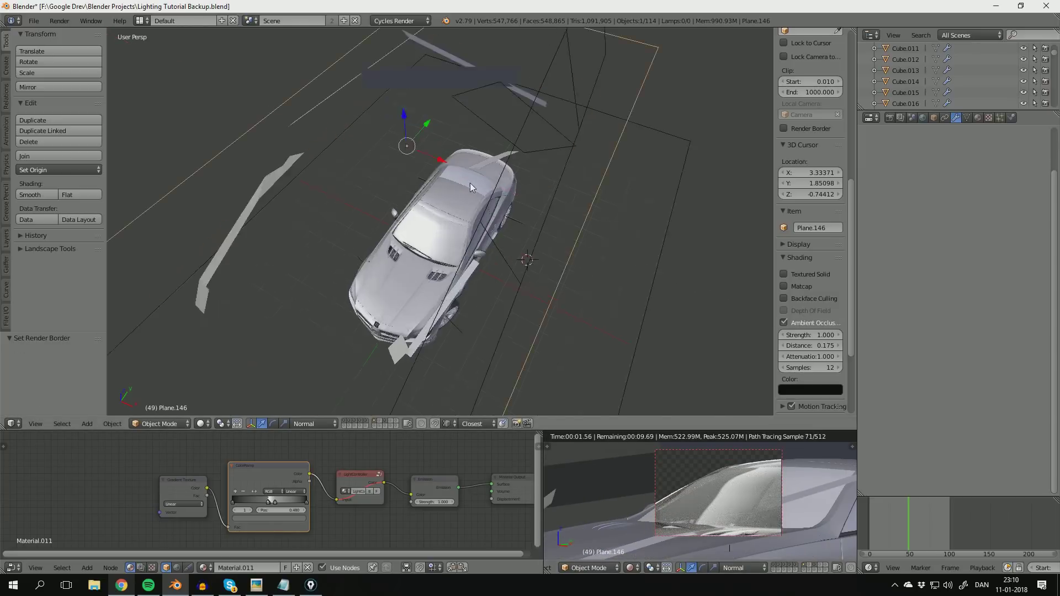
right_click(428, 247)
key("Tab")
middle_click_drag(508, 307, 450, 254)
scroll(450, 255, "up", 3)
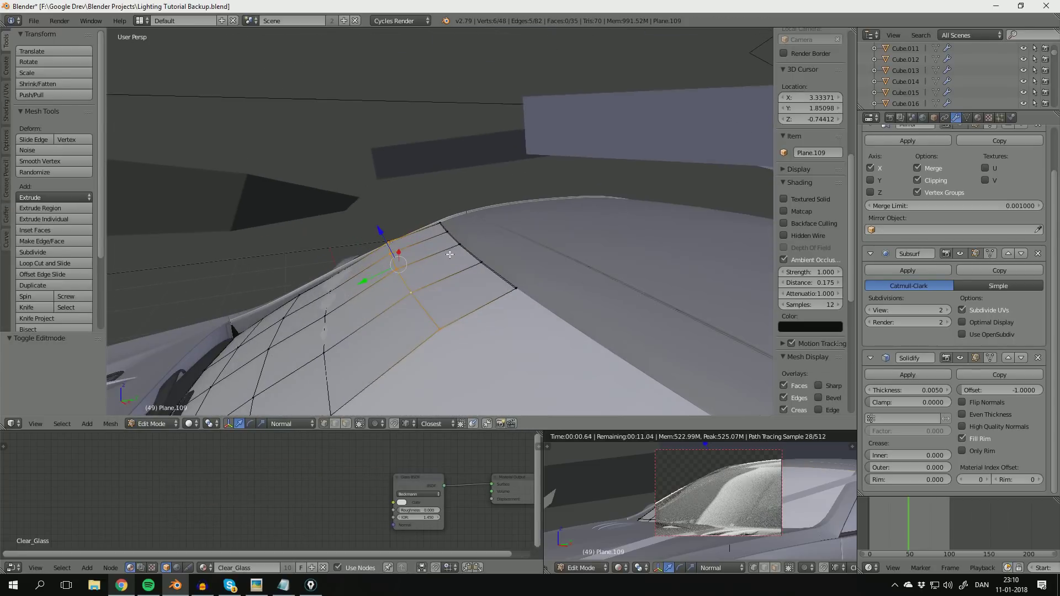
key("g")
key("z")
key("z")
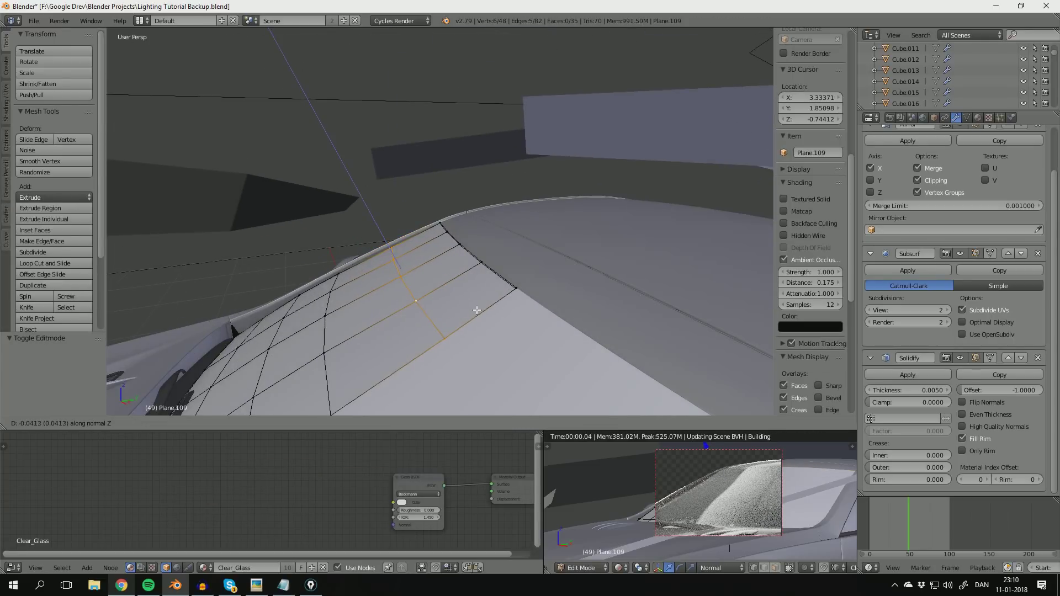
left_click(473, 302)
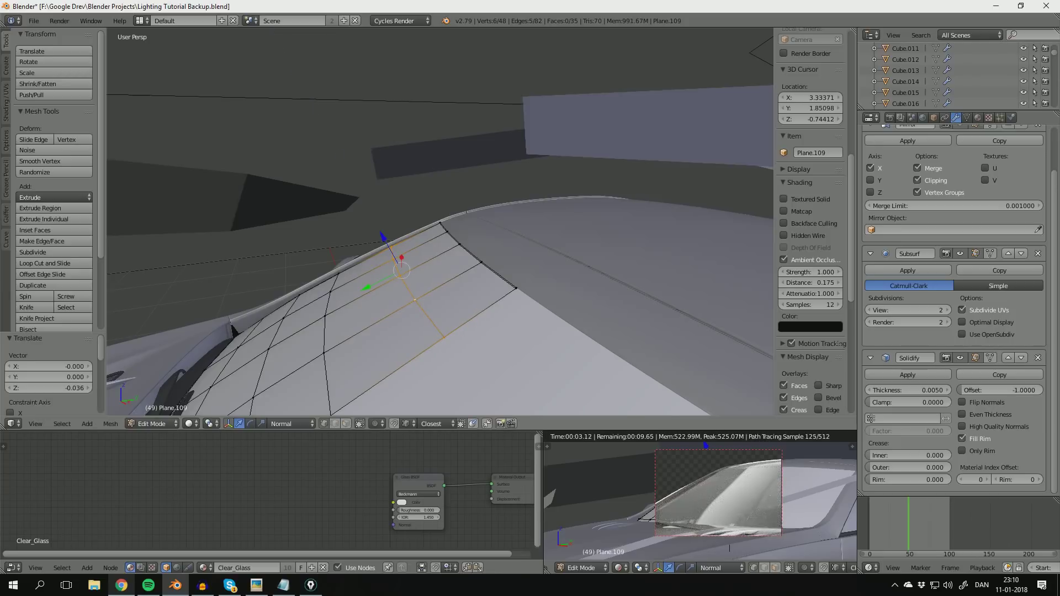
key("Tab")
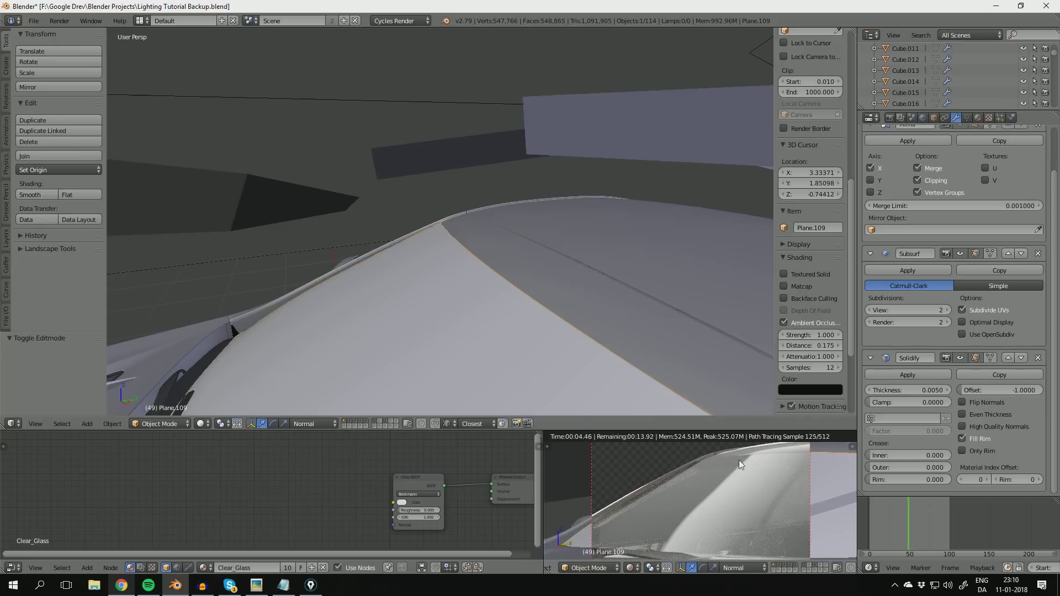
scroll(720, 488, "down", 3)
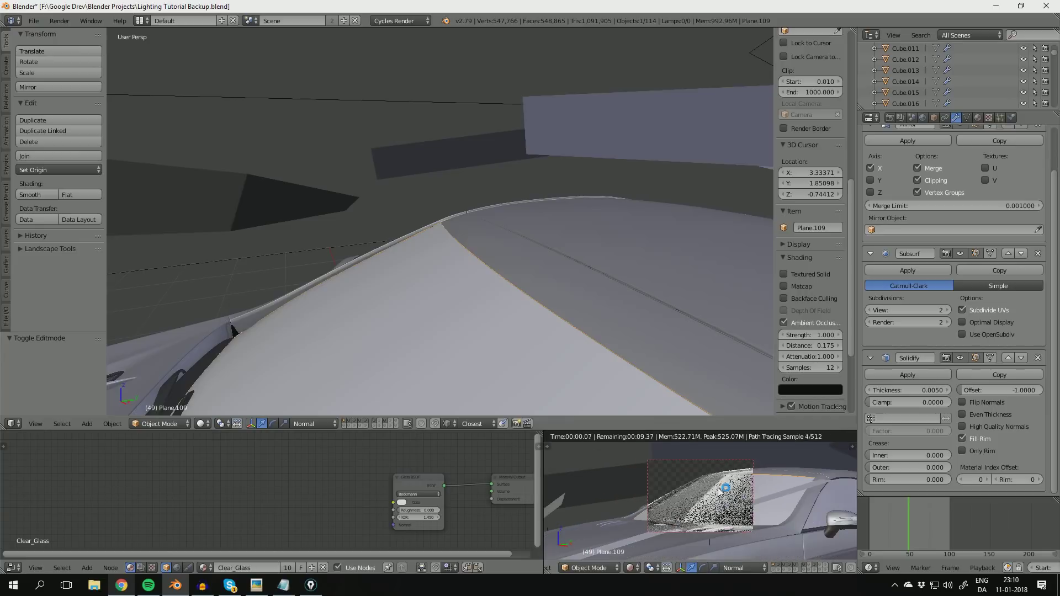
Step: Readjust the windshield's selected upper edge loop along its normal Z in Edit Mode, and return to Object Mode to check the reflection
key("Tab")
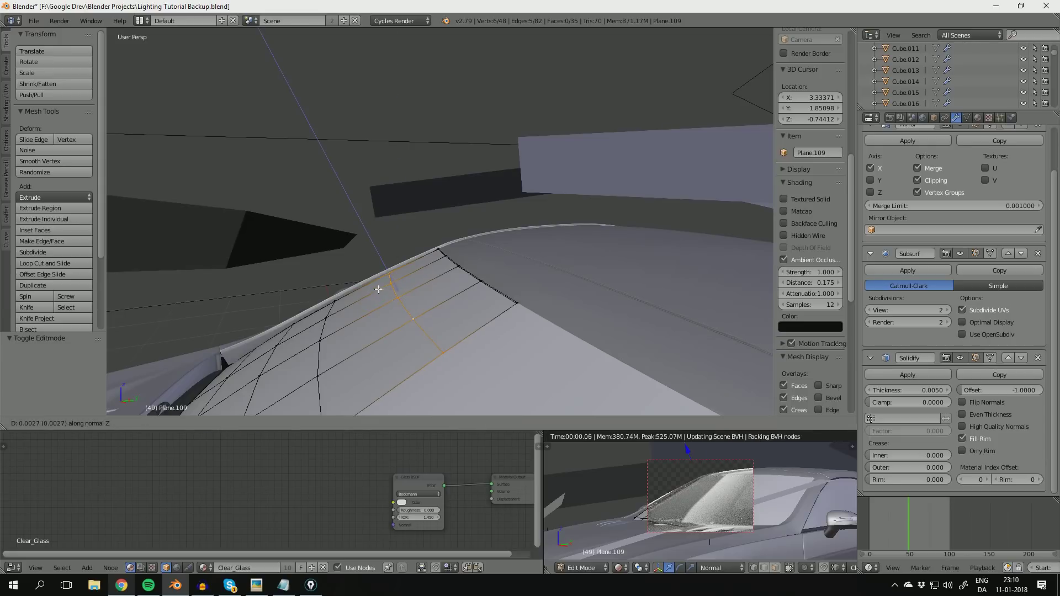
key("Tab")
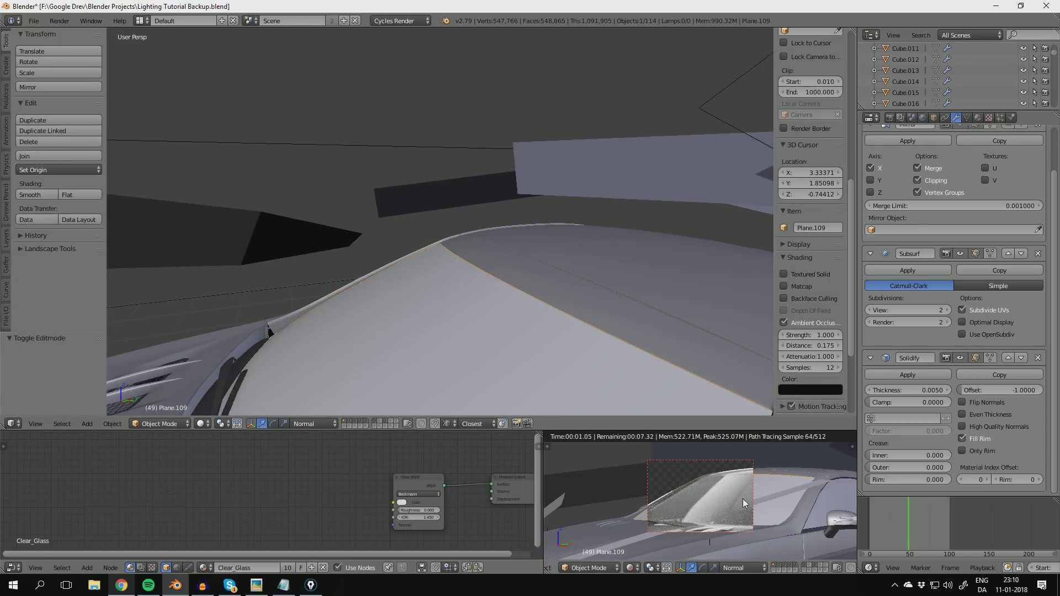
scroll(743, 502, "up", 2)
scroll(742, 503, "up", 1)
scroll(542, 293, "down", 3)
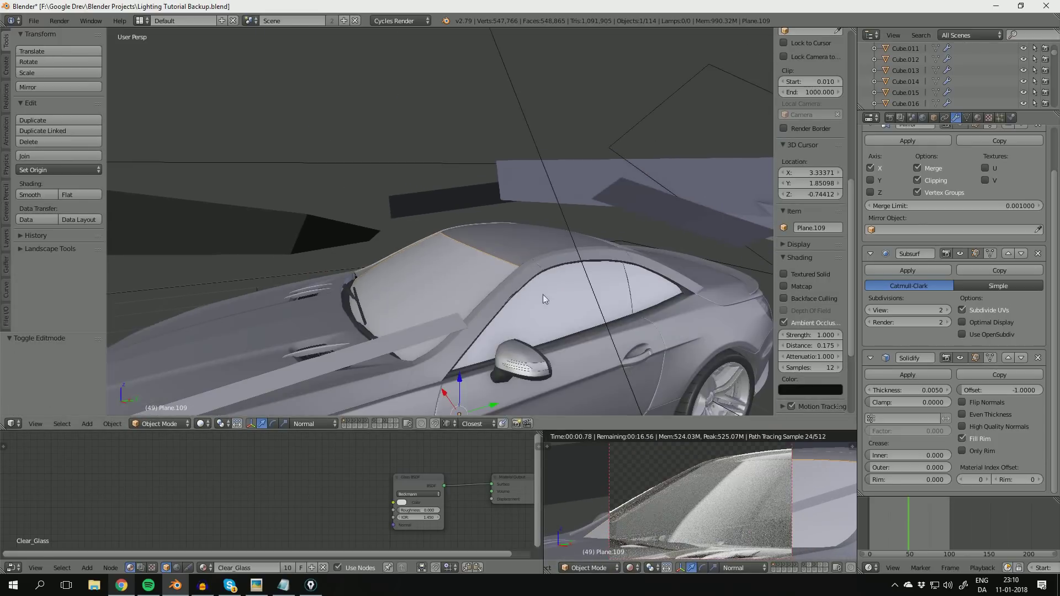
Step: Inspect the windshield's mesh topology in Edit Mode, then return to Object Mode and save the file
key("Tab")
scroll(436, 265, "up", 4)
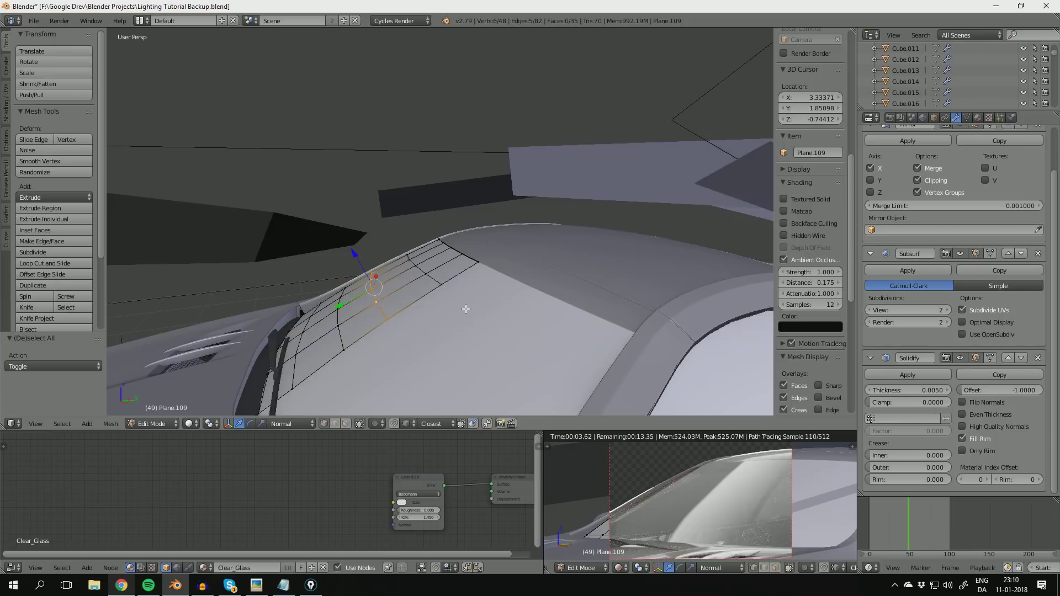
scroll(465, 309, "down", 5)
key("Tab")
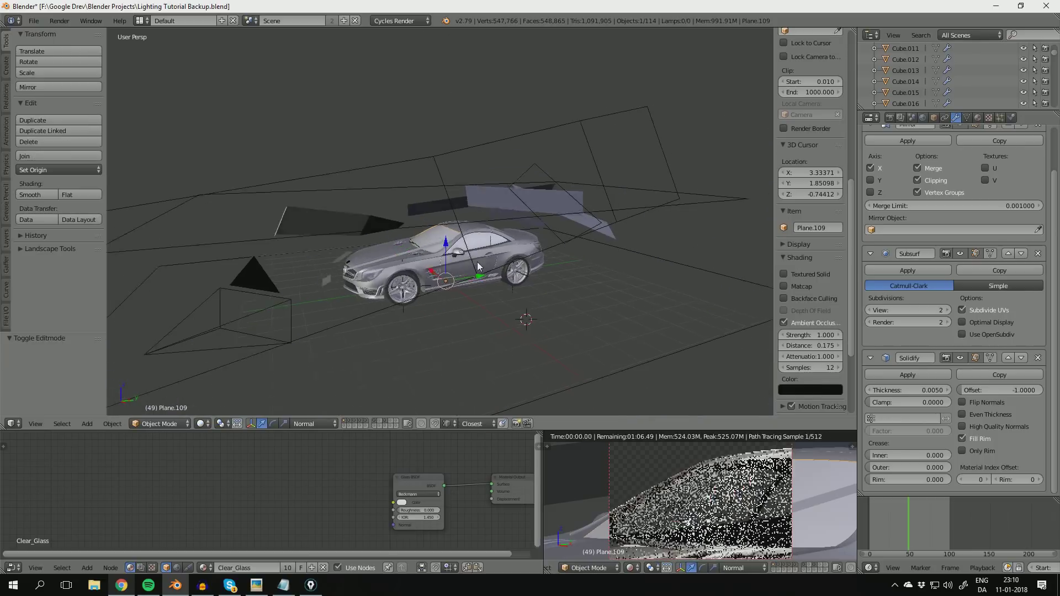
key("ctrl+s")
left_click(502, 280)
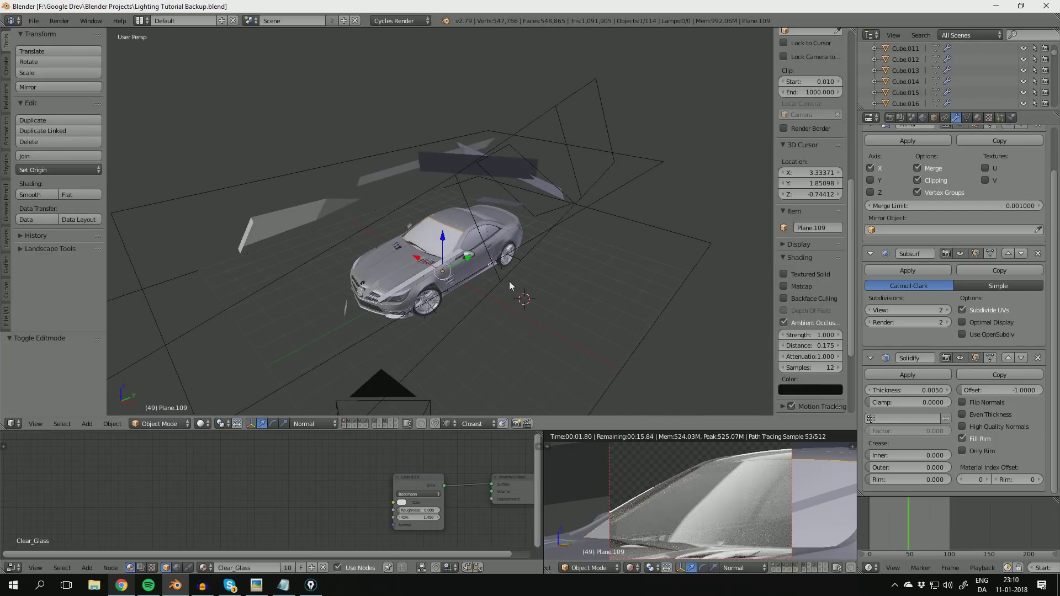
Step: Redraw the render border around the whole camera frame so the entire car renders, and save the file
scroll(726, 485, "down", 4)
scroll(727, 486, "down", 5)
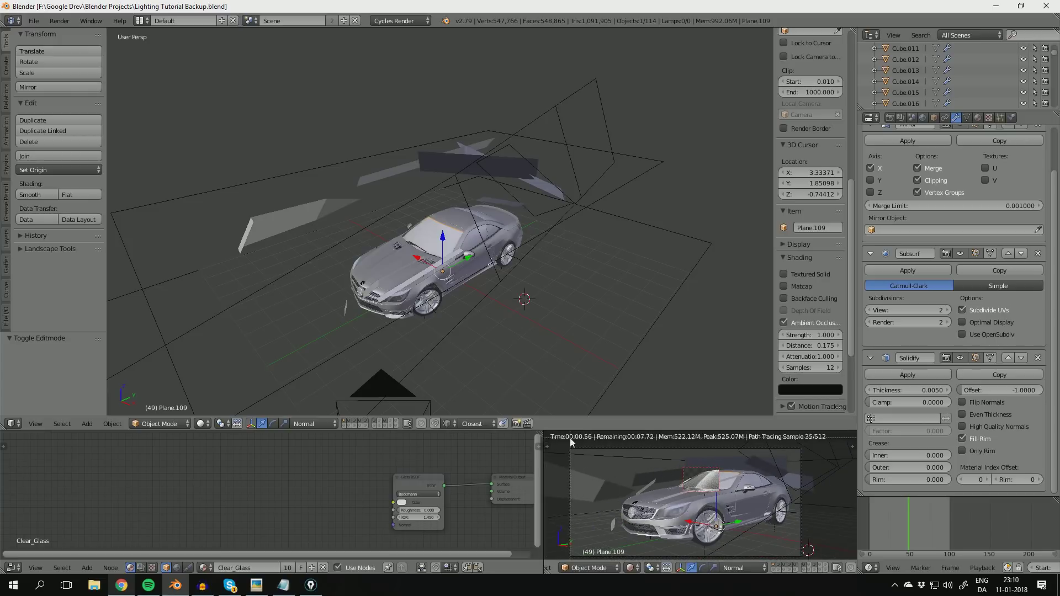
left_click_drag(774, 542, 801, 554)
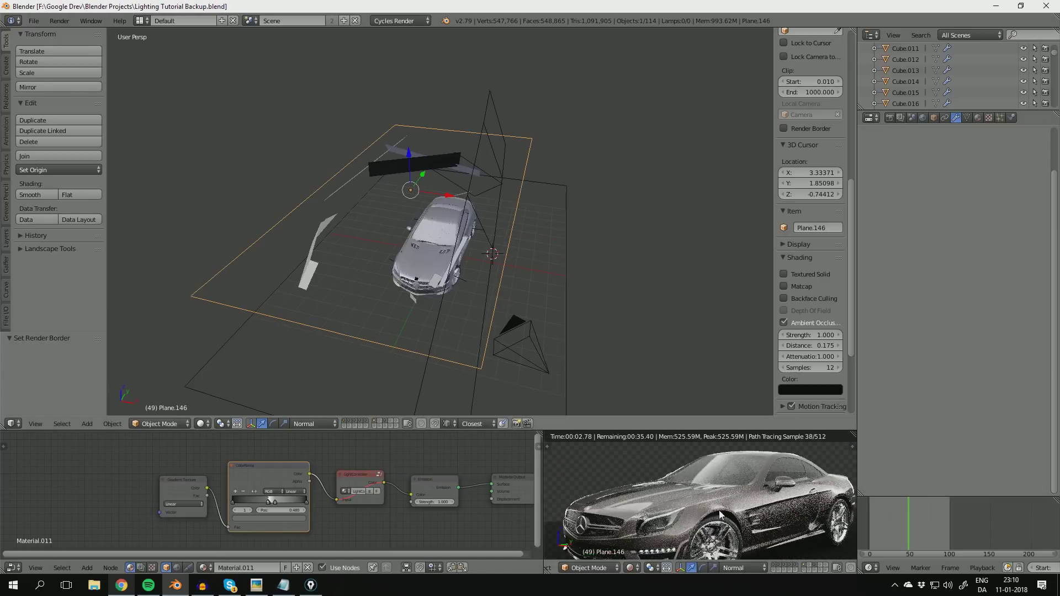
scroll(695, 497, "up", 3)
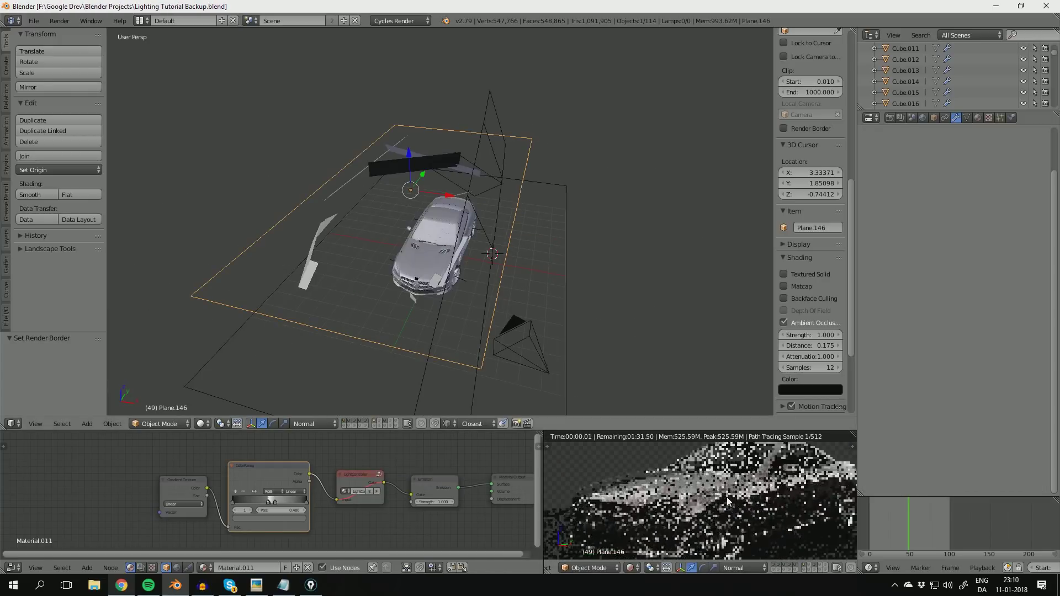
key("ctrl+s")
left_click(763, 498)
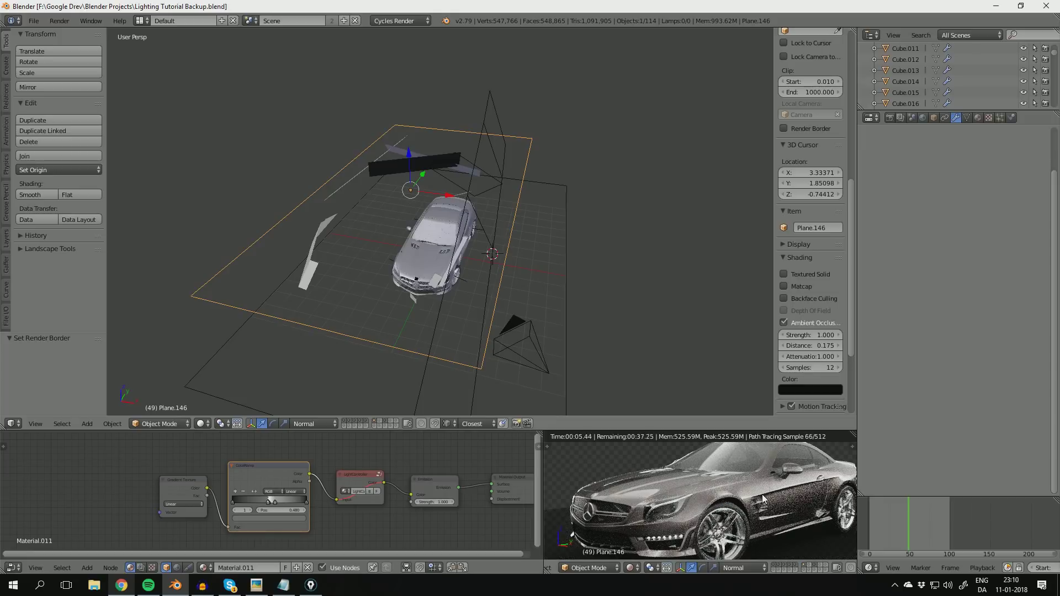
Step: Examine the rendered reflections on the windshield, hood and door side of the car in the camera view
scroll(740, 496, "up", 3)
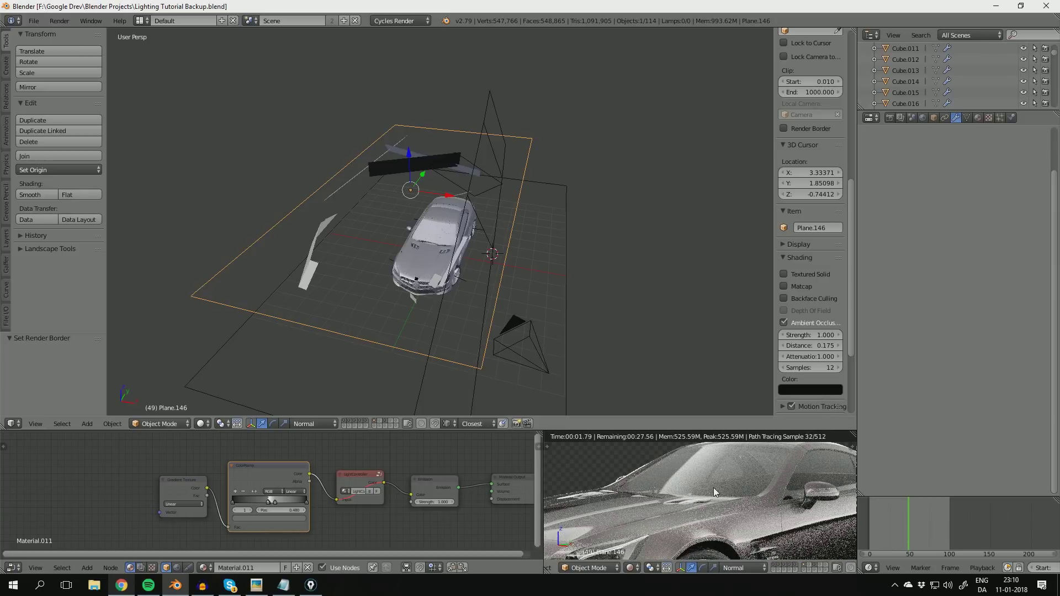
scroll(717, 489, "down", 4)
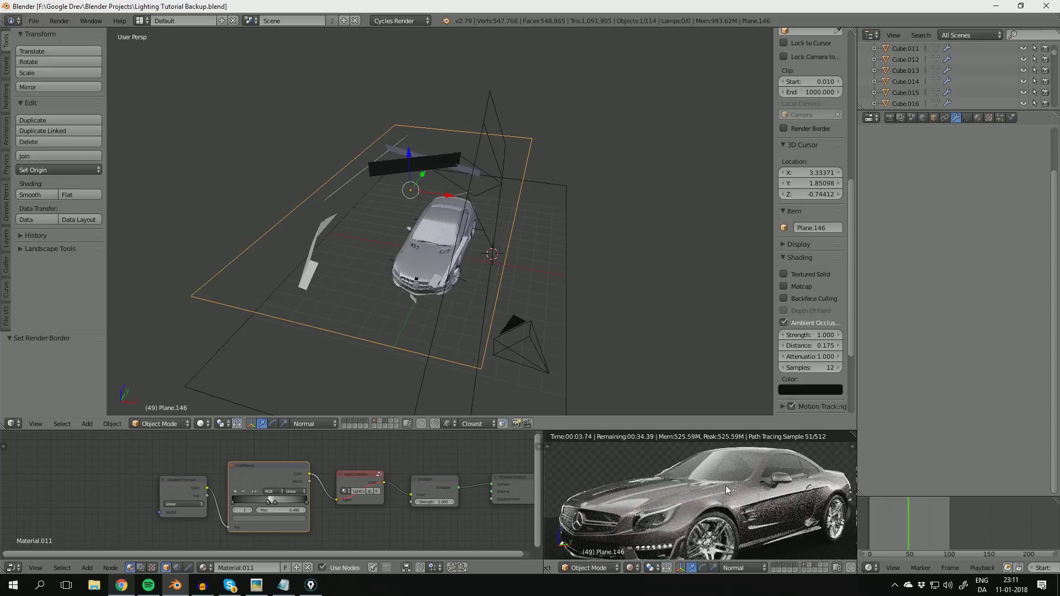
scroll(725, 486, "up", 4)
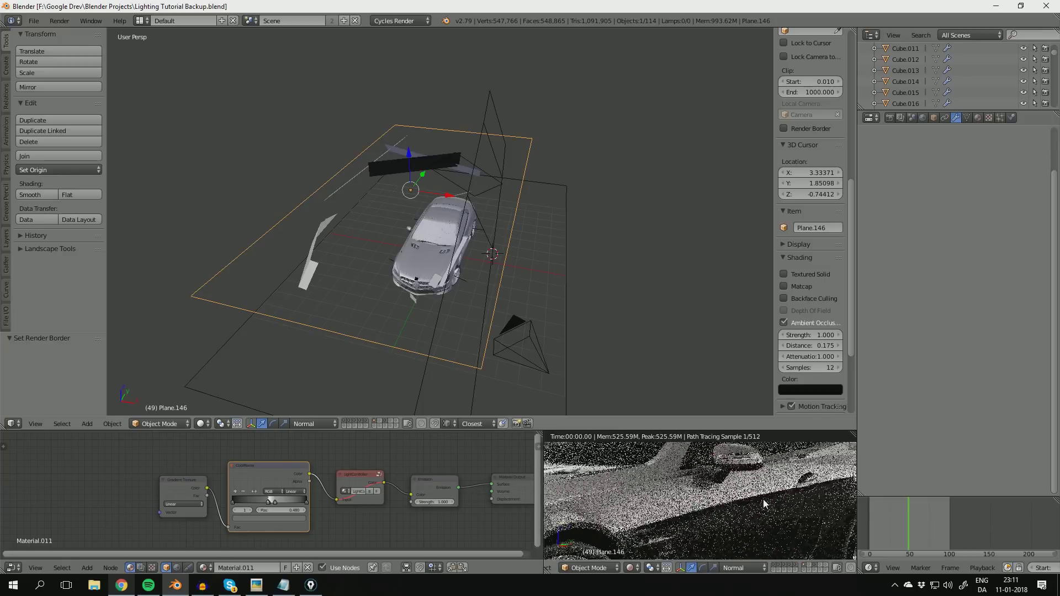
scroll(750, 502, "up", 3)
scroll(756, 510, "up", 3)
middle_click_drag(756, 510, 686, 507, "shift")
scroll(751, 501, "up", 2)
middle_click_drag(751, 501, 706, 501, "shift")
Step: Select the long upright light plane beside the car and move it about -0.628 along its normal X
middle_click_drag(557, 287, 487, 236)
right_click(496, 221)
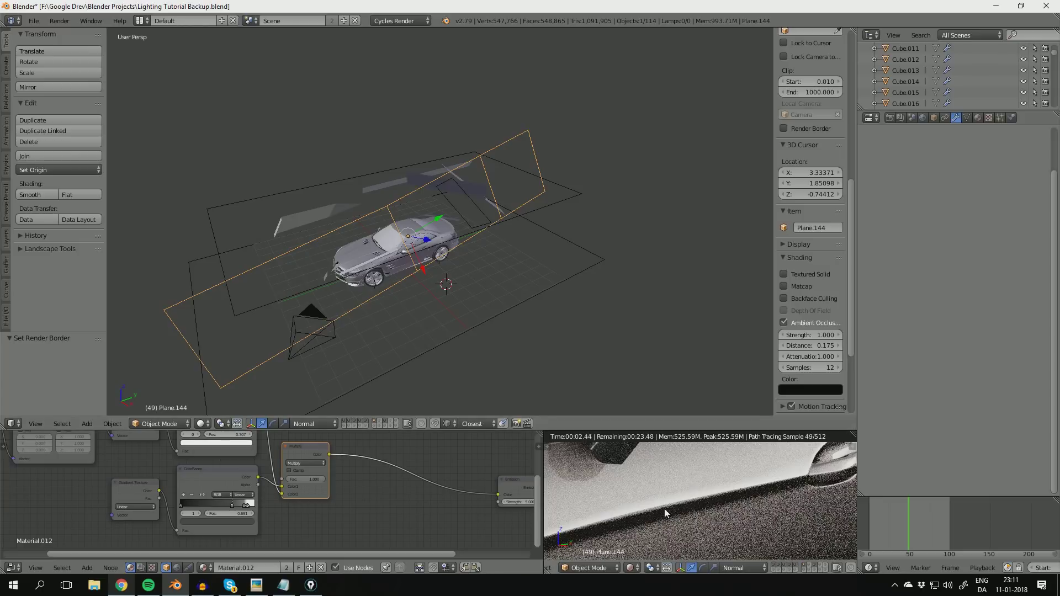
scroll(719, 498, "up", 2)
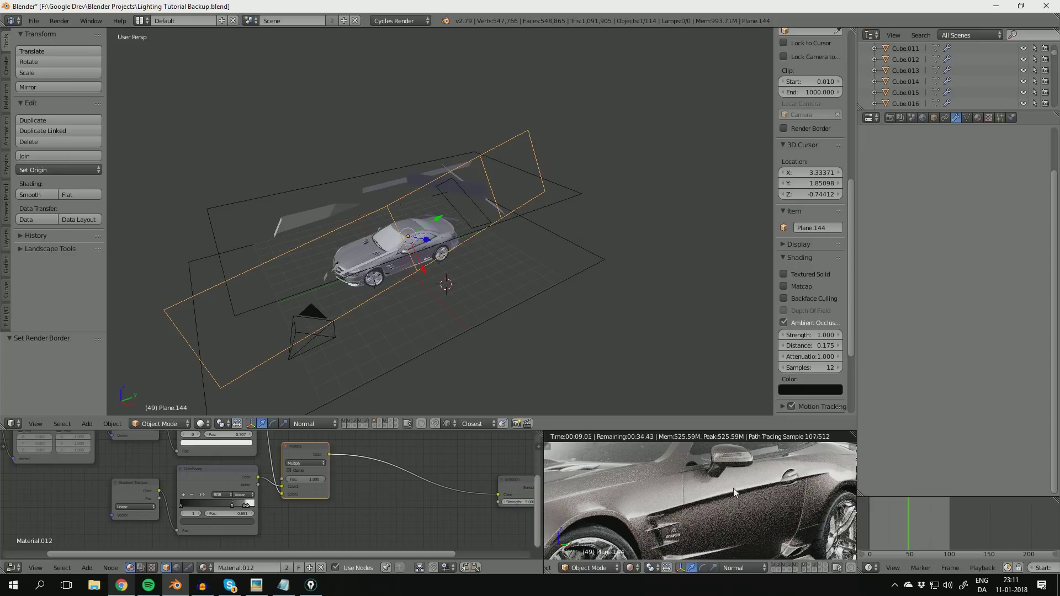
scroll(383, 306, "up", 4)
scroll(383, 306, "up", 2)
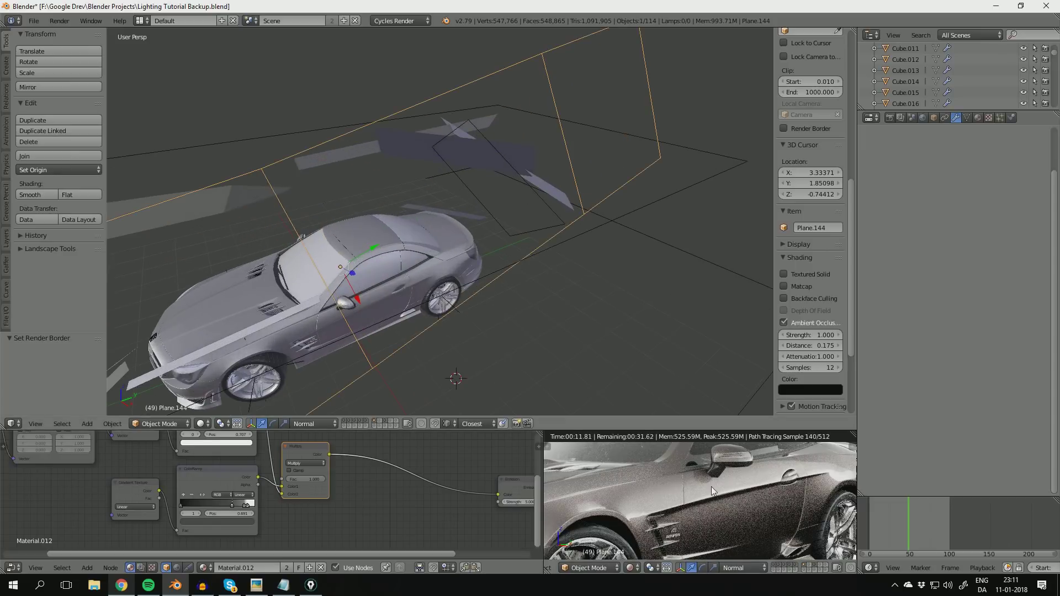
key("g")
key("x")
key("x")
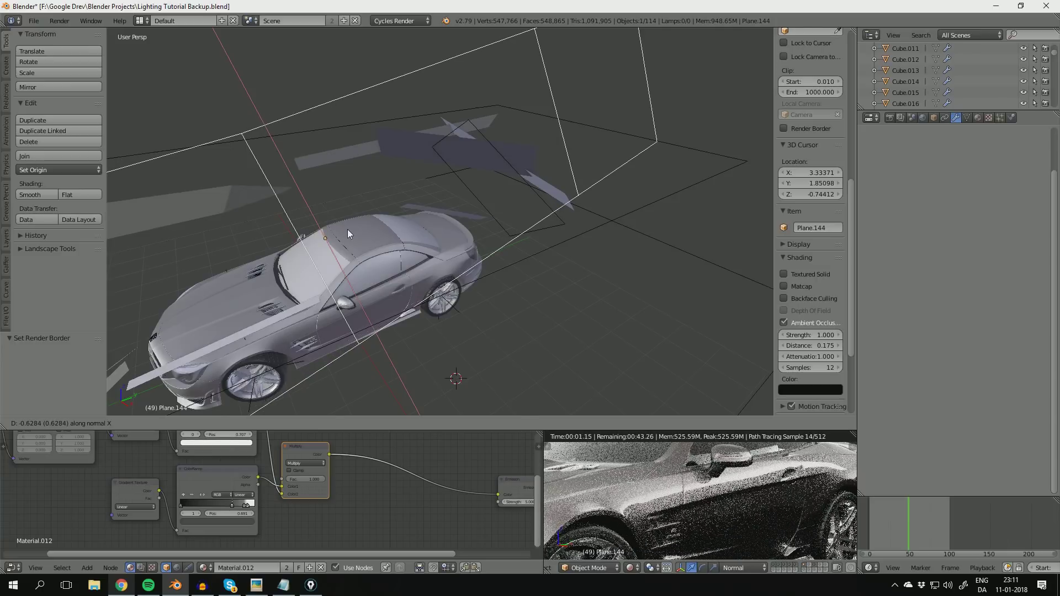
left_click(347, 230)
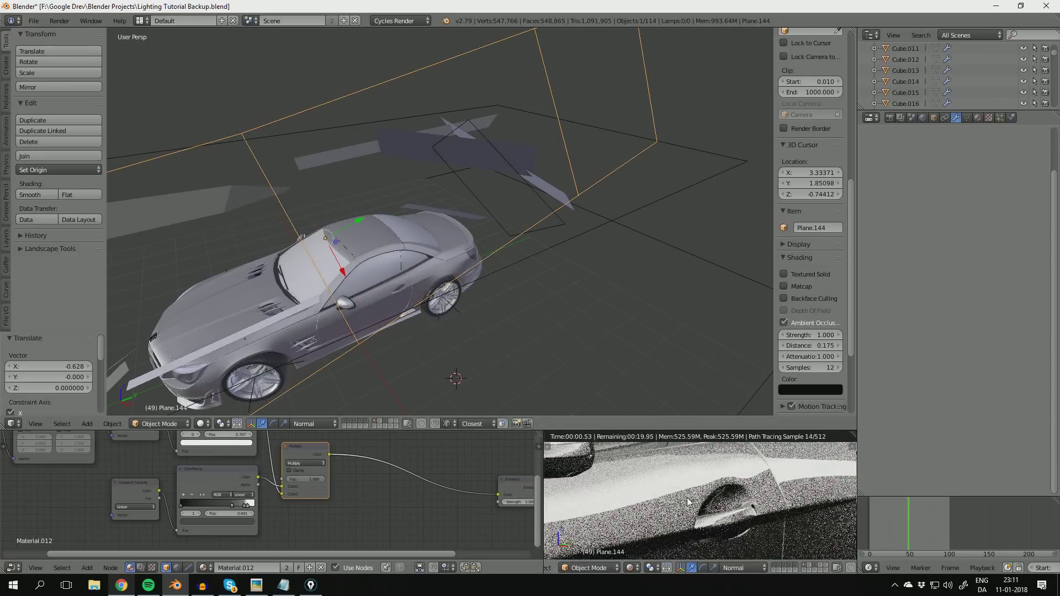
Step: Move the side light plane back about 0.548 along its normal X, save the file and check the reflection along the car's side
scroll(441, 271, "down", 2)
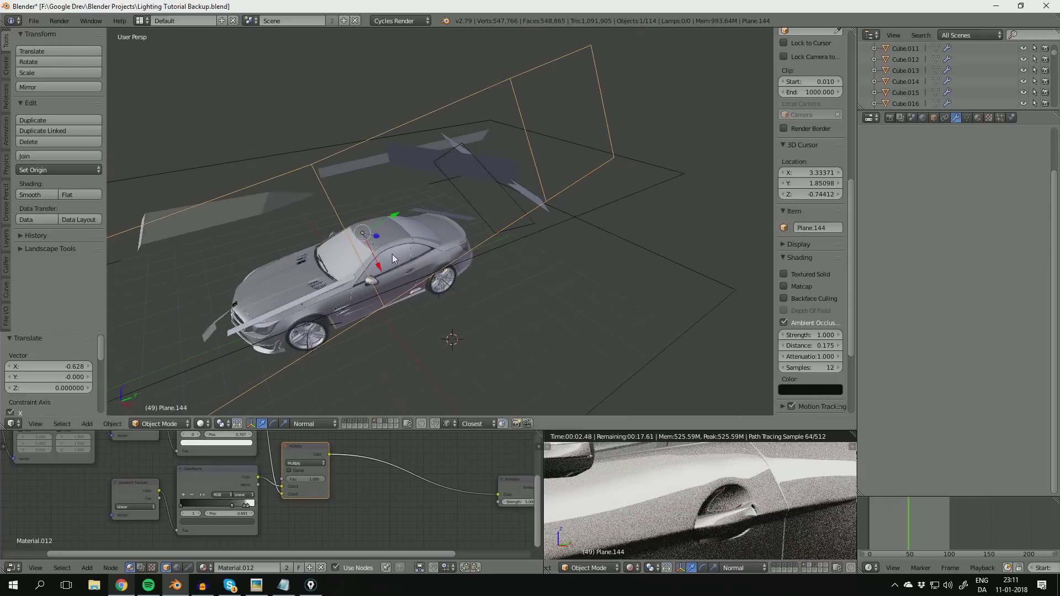
left_click_drag(405, 260, 461, 286)
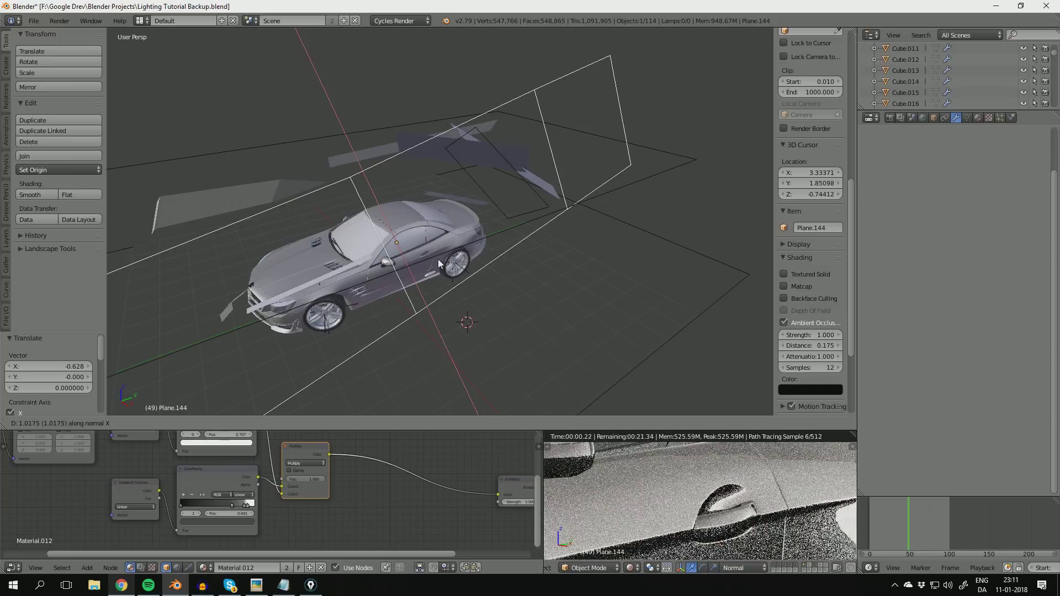
left_click(422, 250)
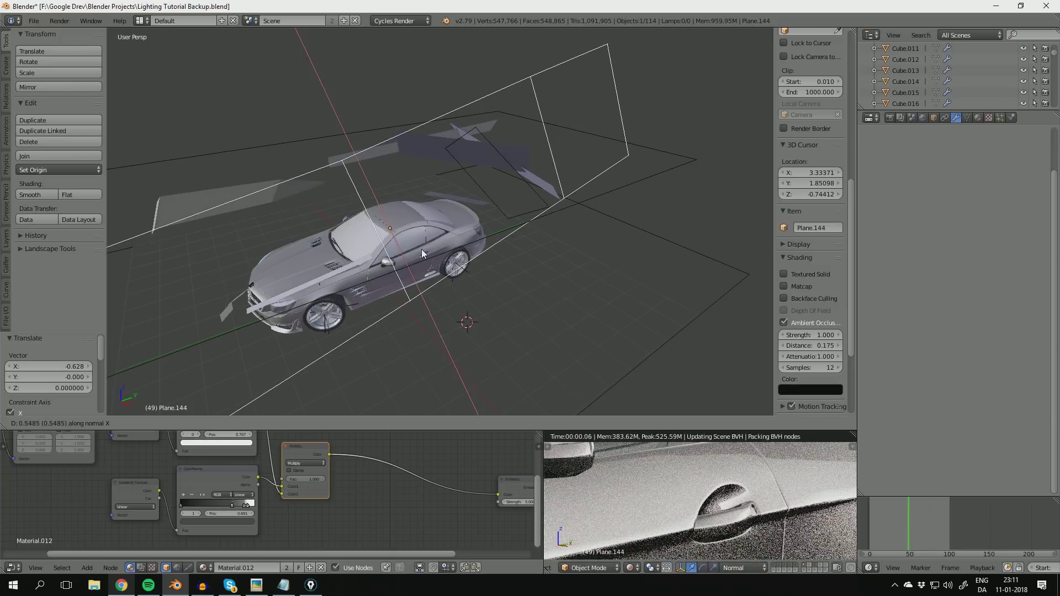
scroll(730, 491, "down", 4)
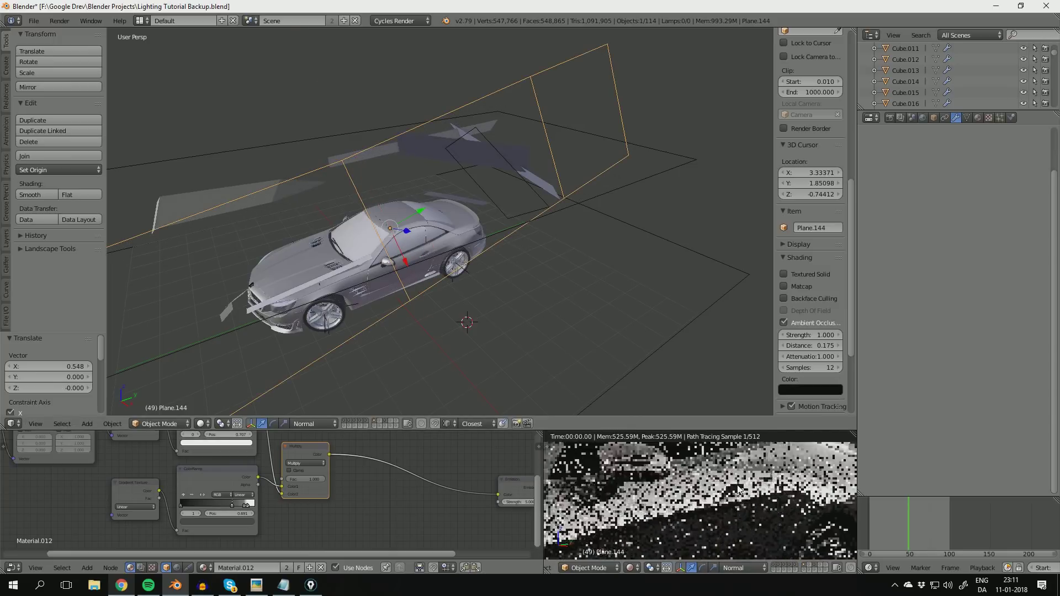
key("ctrl+s")
left_click(728, 521)
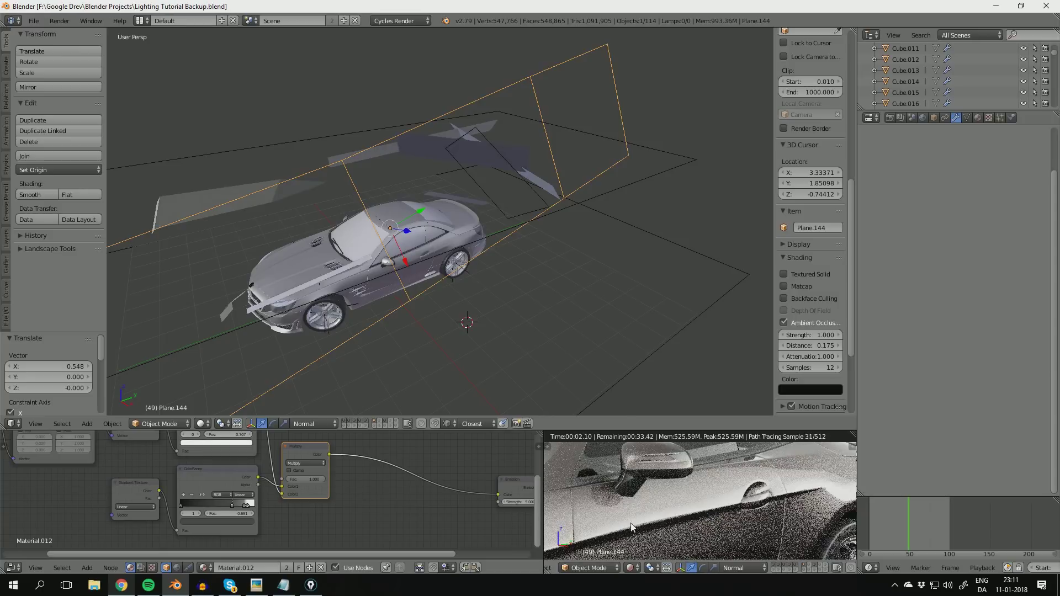
scroll(706, 510, "down", 5)
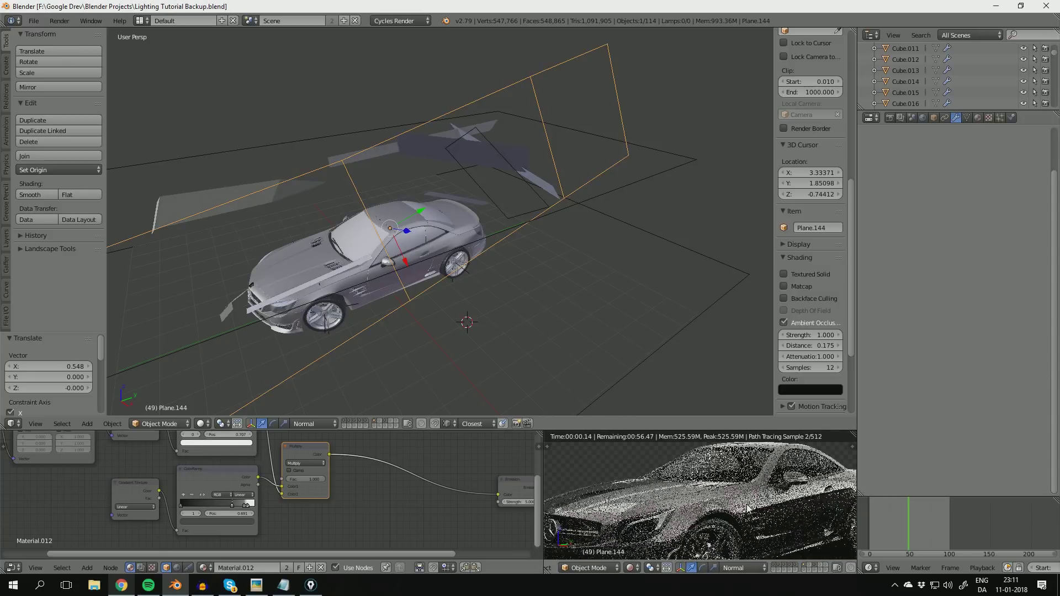